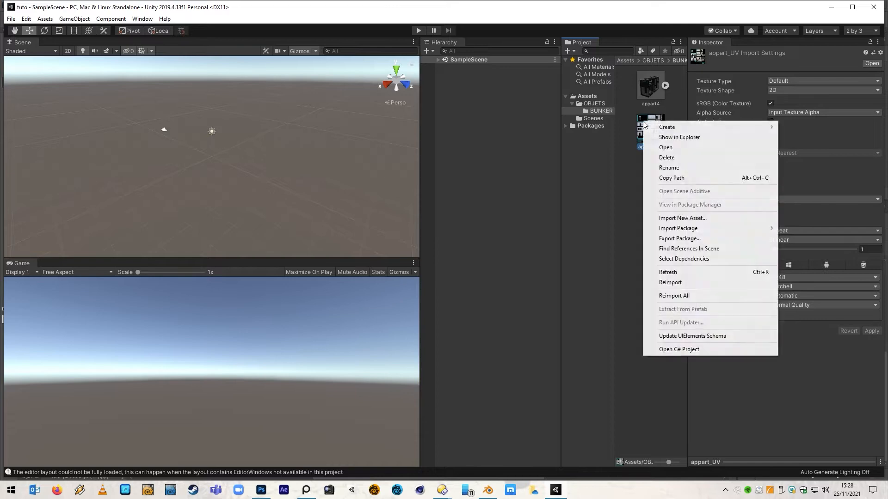
Show the appart_UV texture in its project folder, open appart_UV.psd in Photoshop and close the duplicate document.
click(666, 135)
drag(392, 7, 351, 117)
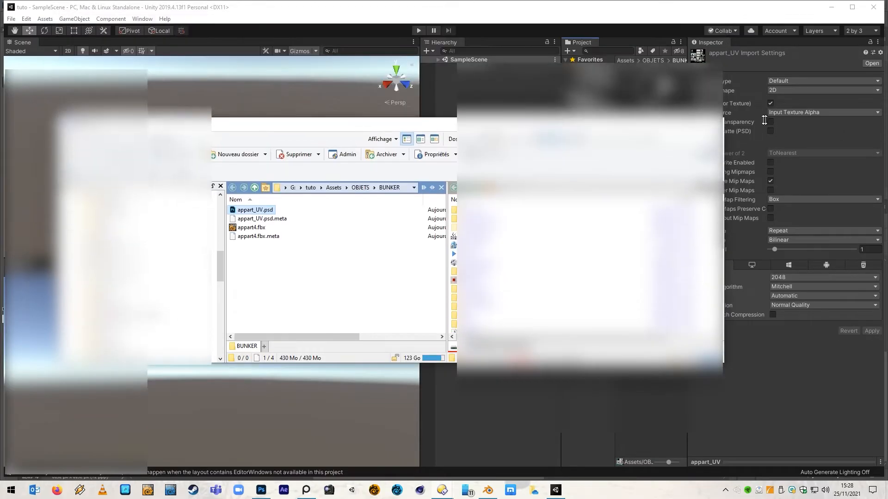
right_click(252, 209)
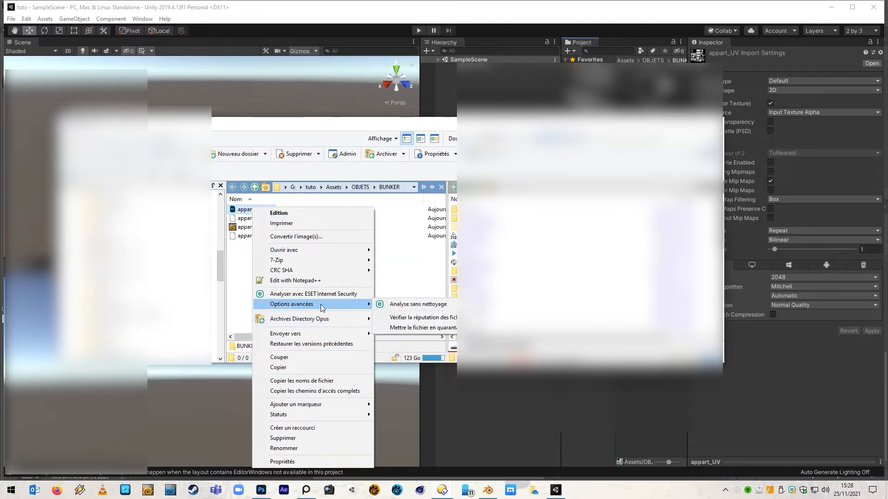
mouse_move(318, 418)
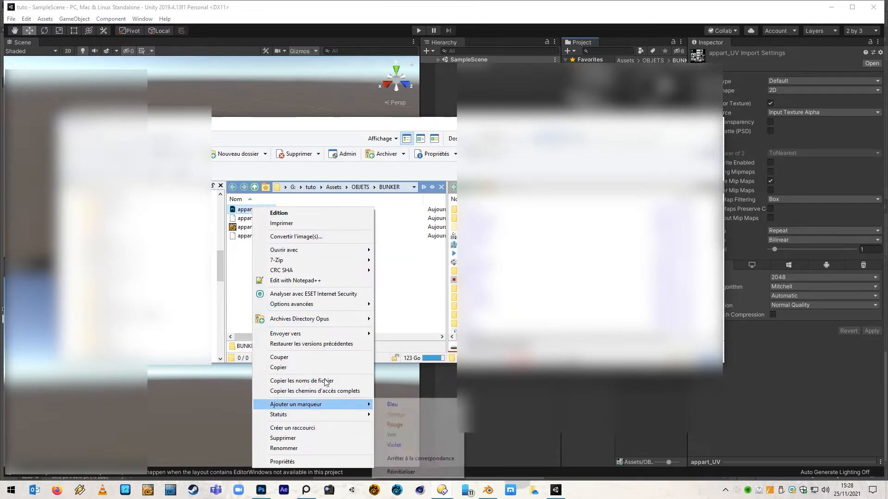
mouse_move(336, 338)
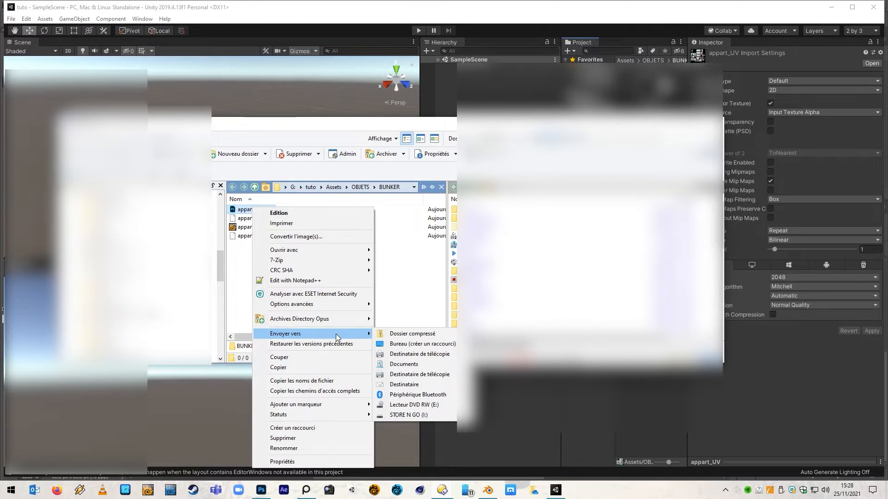
mouse_move(347, 250)
click(440, 271)
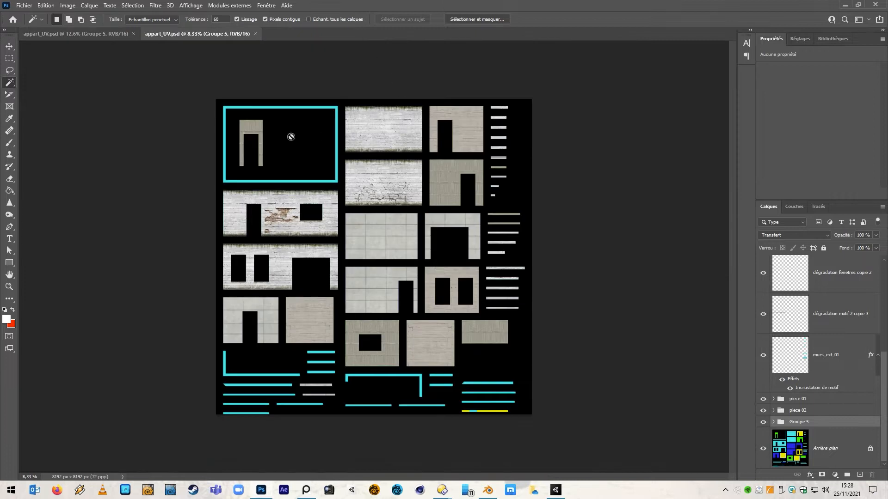
click(109, 33)
click(133, 34)
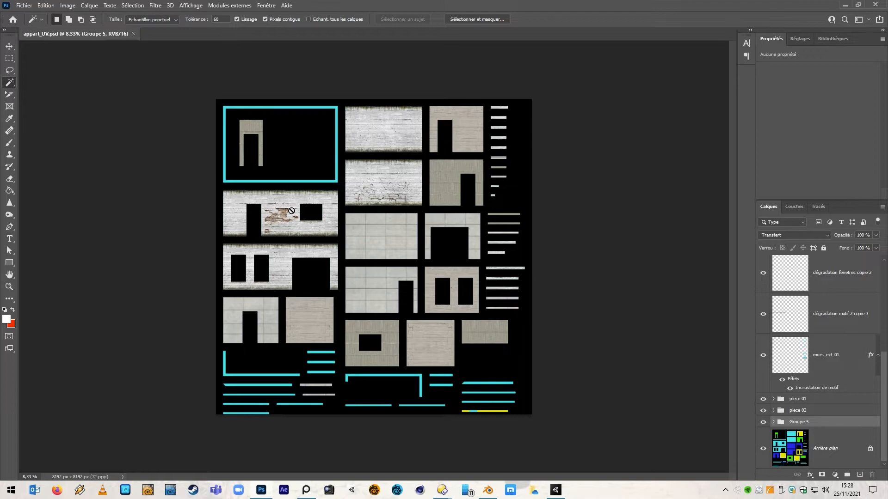
Switch back to Unity and add the appart4 model from the BUNKER folder to SampleScene.
key(alt+Tab)
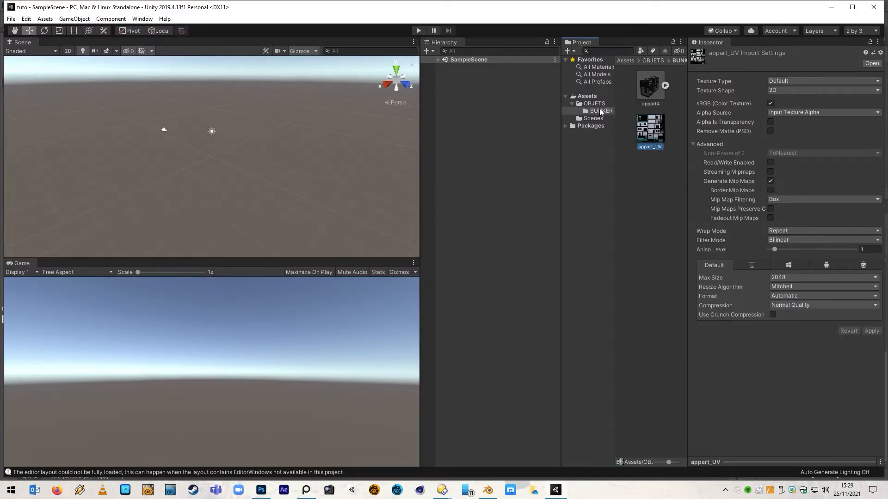
drag(653, 92, 473, 112)
alt+drag(200, 160, 412, 200)
scroll(192, 147, up, 5)
alt+drag(192, 147, 211, 198)
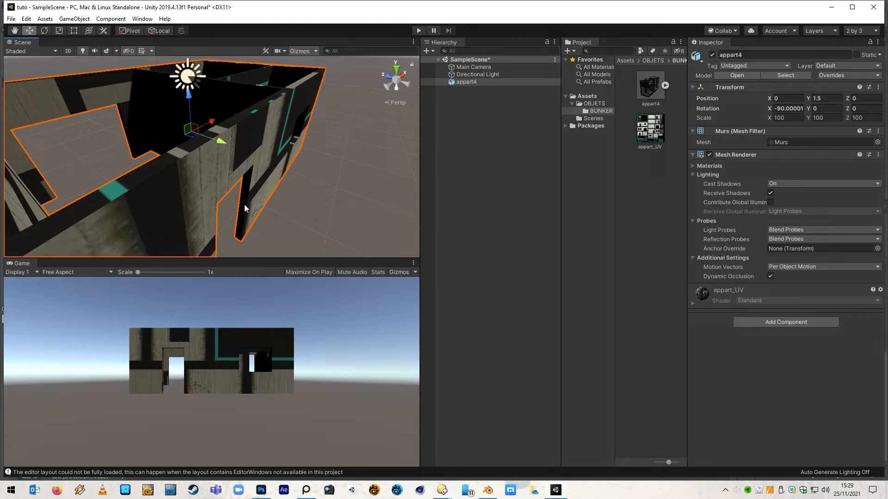
key(q)
alt+drag(245, 205, 259, 171)
key(w)
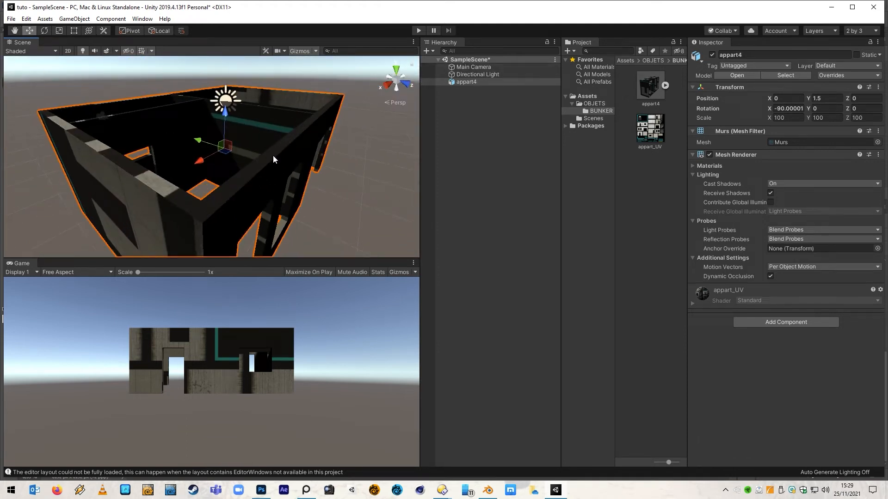
Set the material location in the appart4 import settings to Use External Materials (Legacy) and apply it.
click(646, 84)
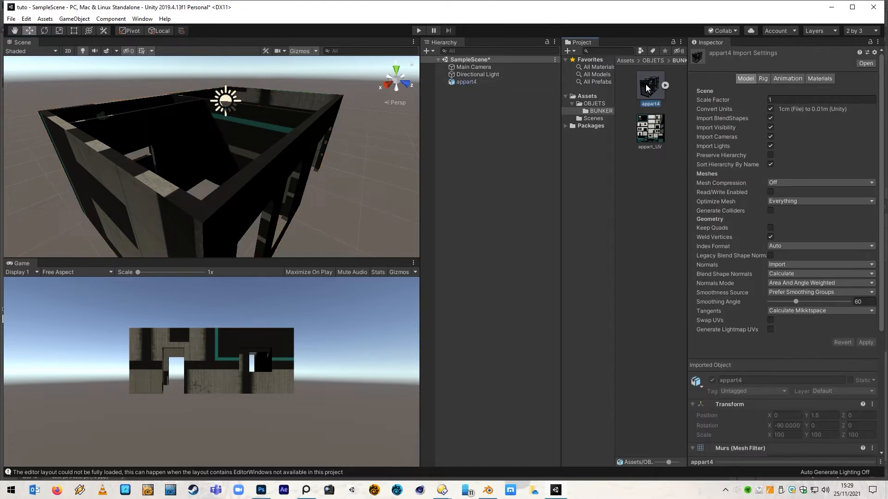
click(816, 79)
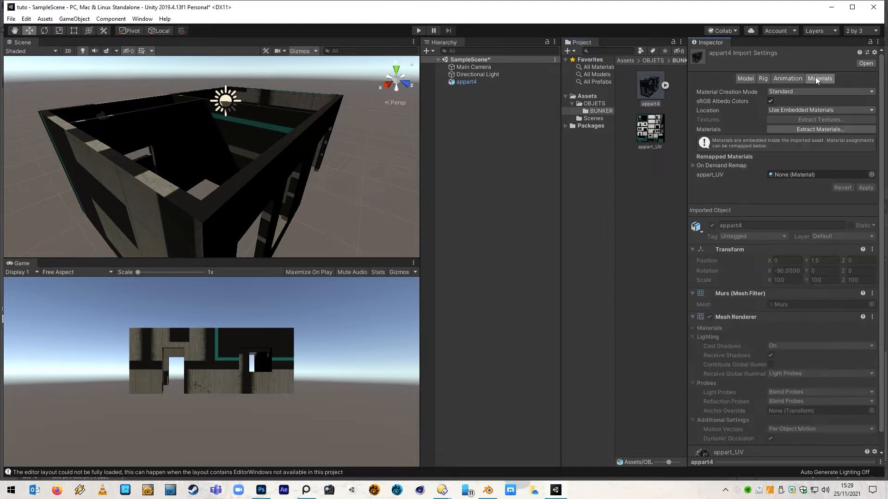
click(817, 109)
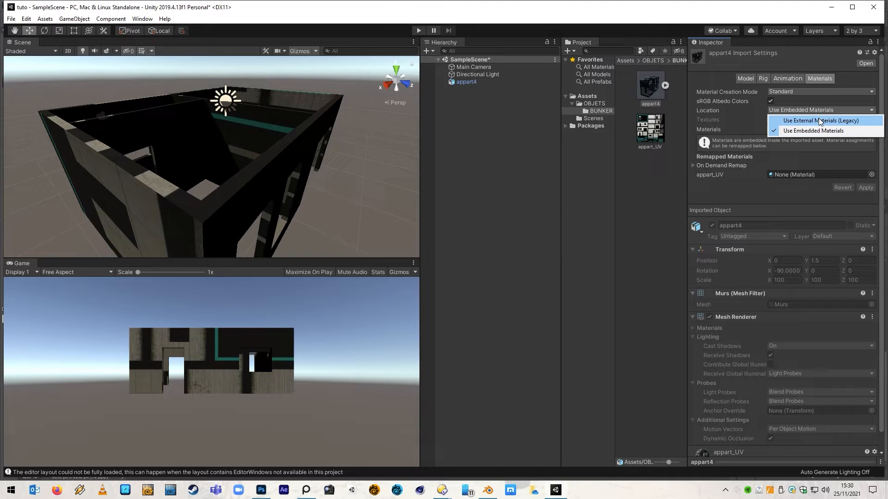
click(820, 120)
click(864, 172)
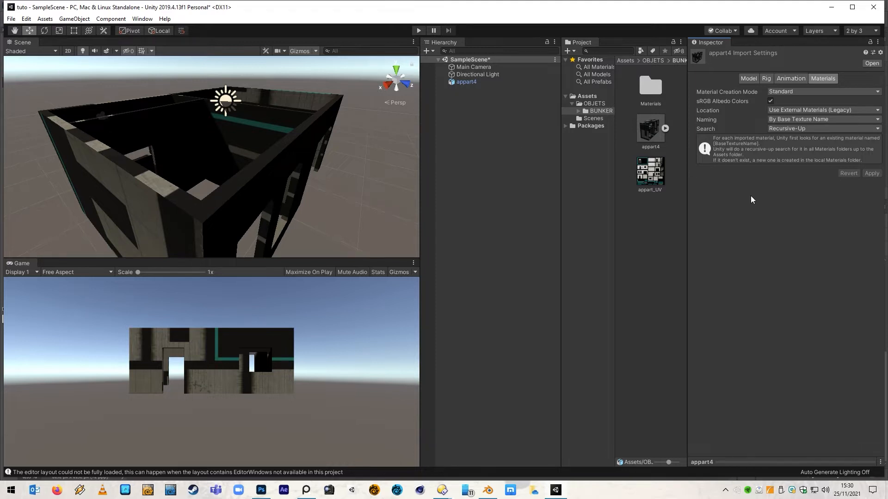
Expand the appart_UV material on the appart4 scene object and set its Albedo color to white.
click(465, 84)
click(702, 295)
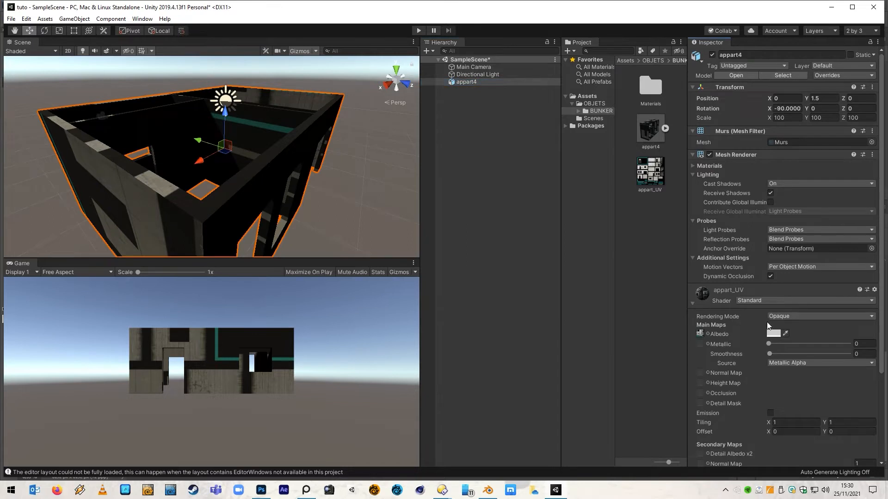
click(775, 335)
drag(821, 248, 794, 227)
click(877, 180)
alt+drag(212, 204, 314, 150)
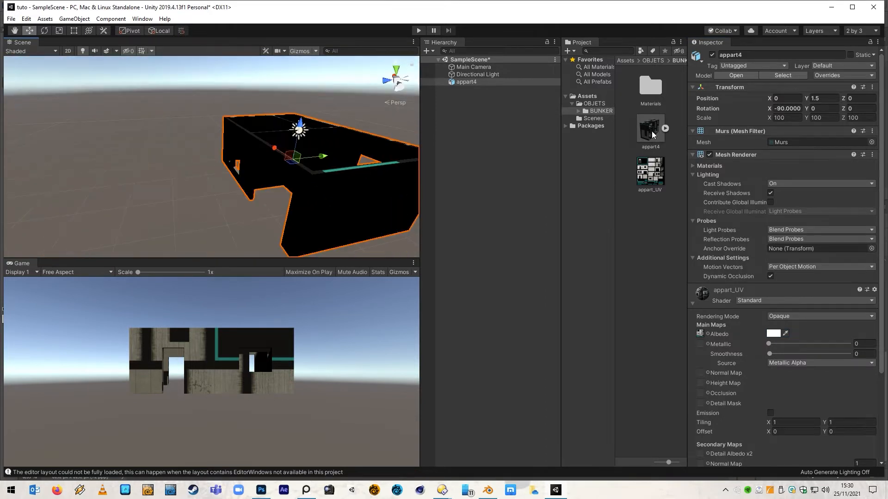
Enable Swap UVs in the appart4 model import settings and apply the change.
click(652, 134)
click(755, 79)
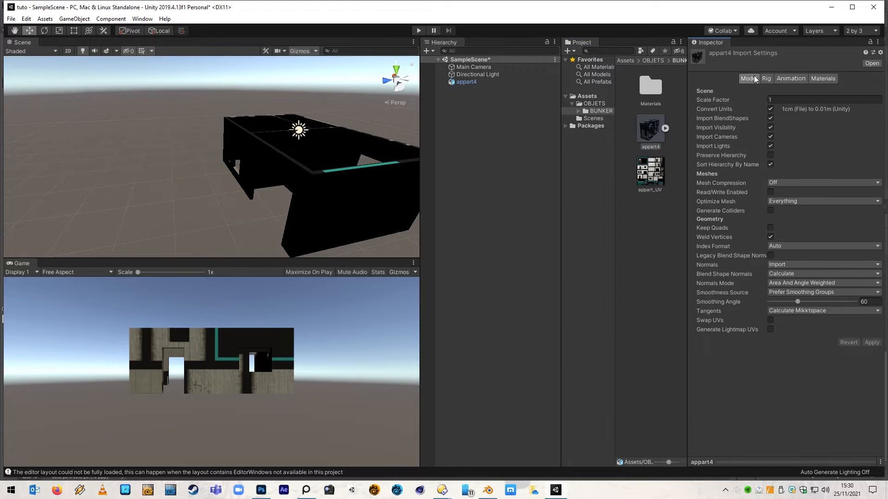
click(771, 321)
alt+drag(380, 209, 111, 159)
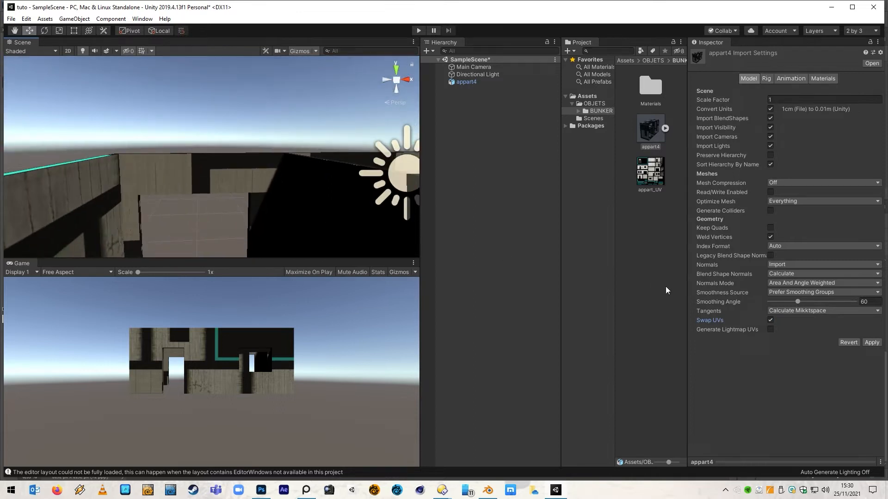
click(865, 344)
alt+drag(325, 245, 501, 170)
alt+drag(367, 153, 357, 174)
Duplicate the Directional Light and rotate the copy to about 37.4, -209.4, -10 to light the building from the opposite side.
click(486, 74)
alt+drag(296, 199, 467, 59)
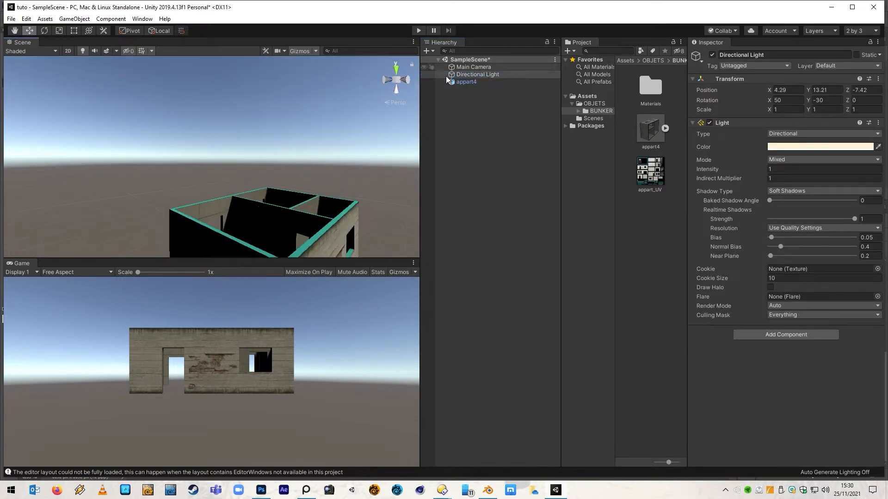
alt+drag(214, 179, 301, 174)
middle_drag(301, 174, 248, 285)
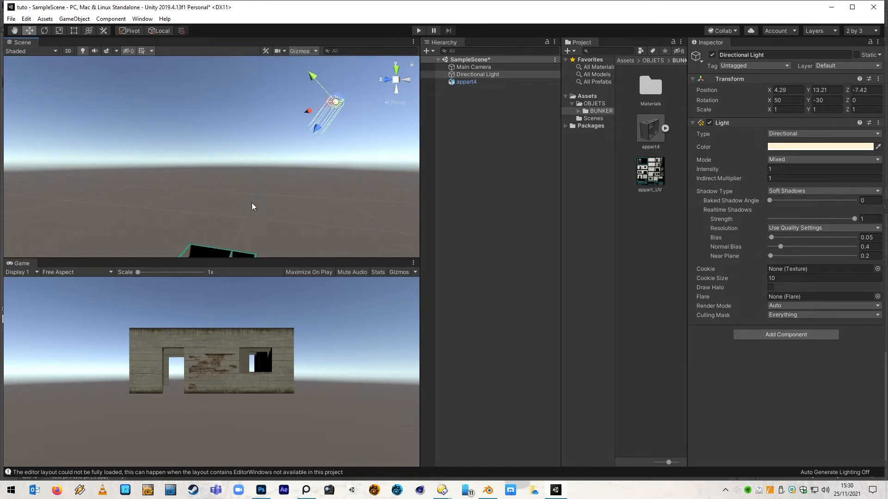
key(ctrl+d)
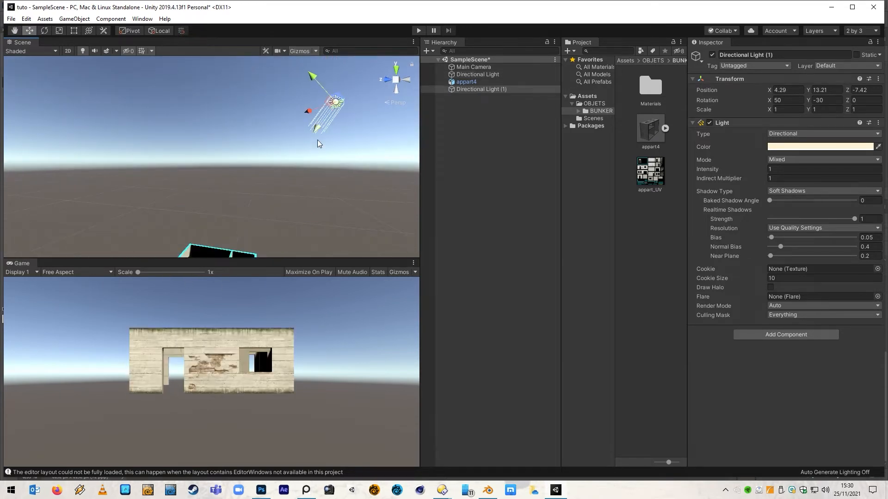
key(e)
alt+drag(273, 145, 421, 453)
alt+drag(339, 204, 139, 228)
drag(194, 173, 305, 205)
alt+drag(305, 206, 369, 222)
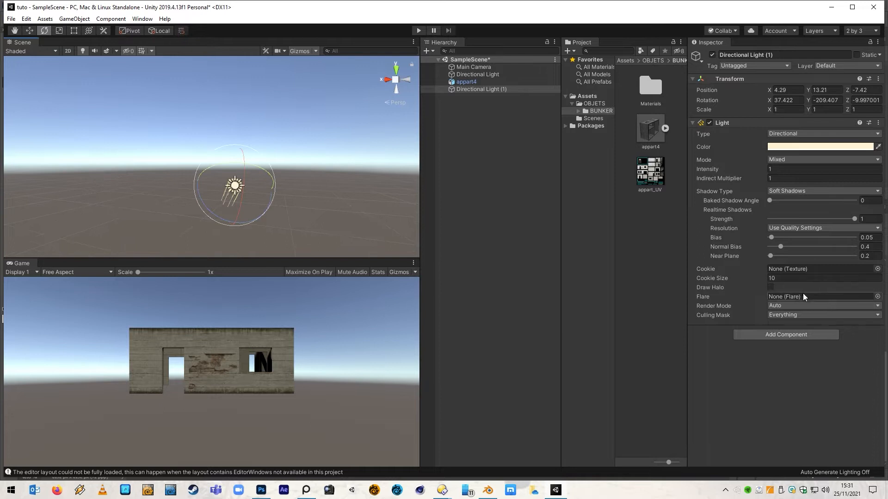
Set the duplicated directional light's shadow type to No Shadows.
click(797, 191)
click(792, 198)
middle_drag(270, 212, 316, 165)
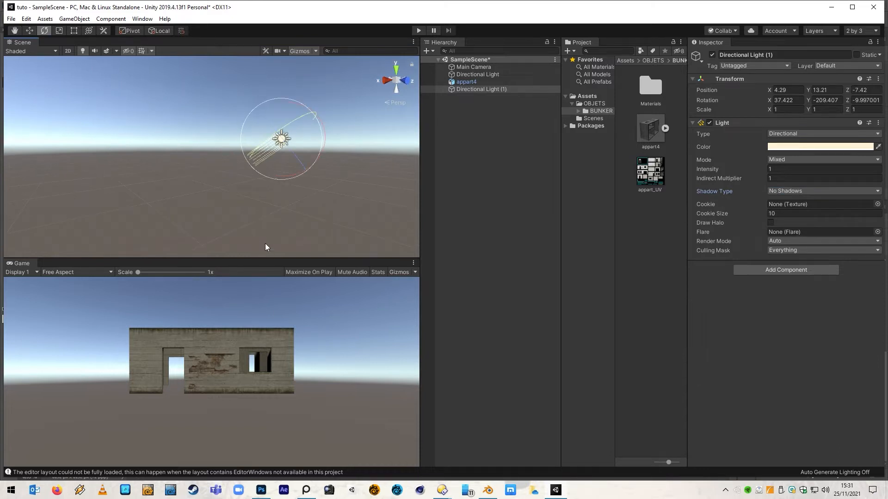
Dock the Game view beside the Scene view, then frame the appart4 building in the enlarged scene for inspection.
drag(17, 264, 54, 62)
click(20, 42)
alt+drag(361, 241, 203, 321)
click(316, 393)
key(f)
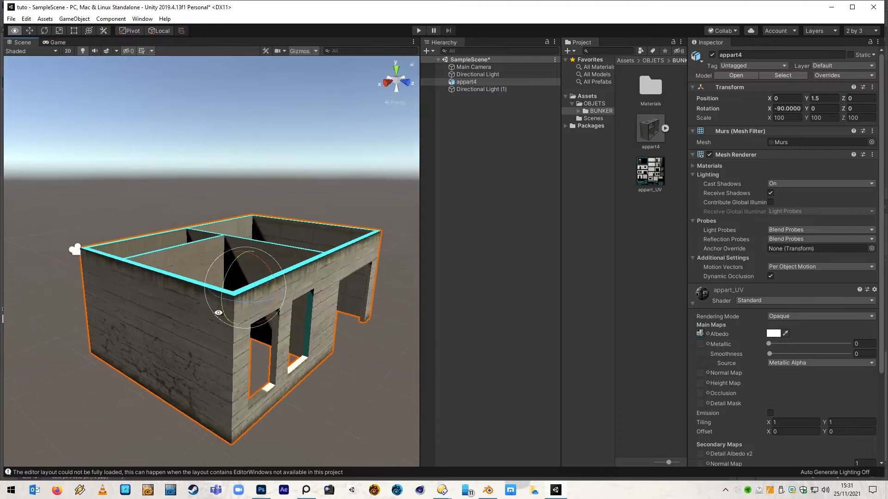
alt+drag(370, 287, 81, 358)
scroll(222, 305, up, 4)
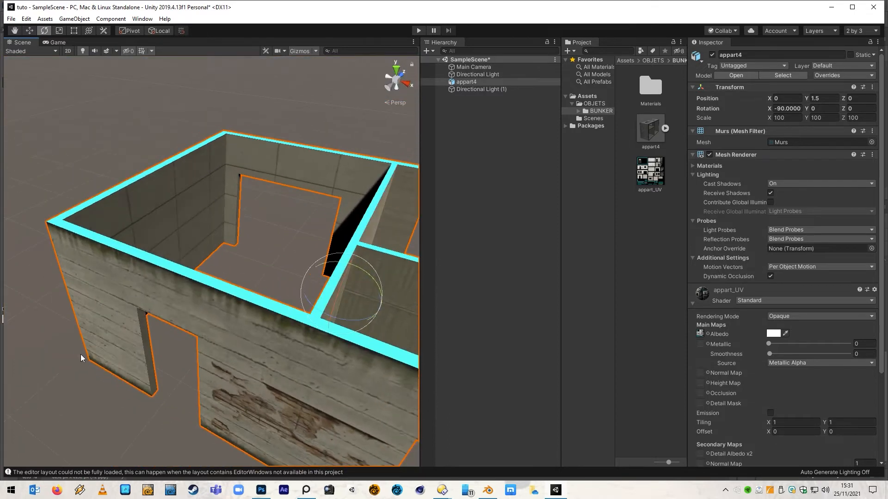
Switch to Blender, scale the Toit plane by 1.066 in X and Y to 8 × 5.33 m, and apply all transformations.
click(489, 490)
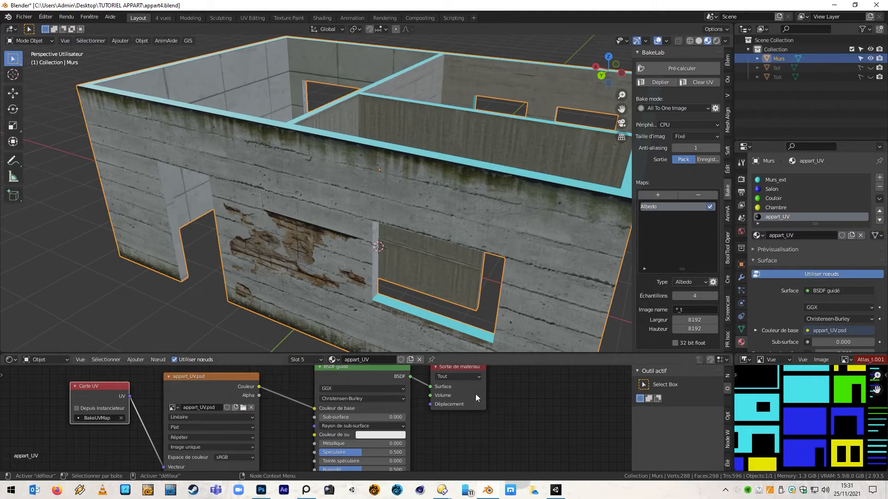
drag(434, 352, 434, 390)
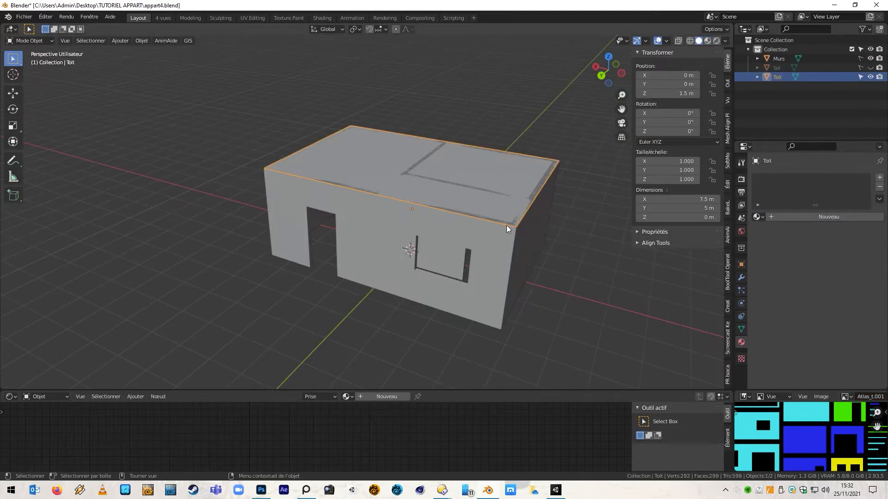
key(s)
key(shift+z)
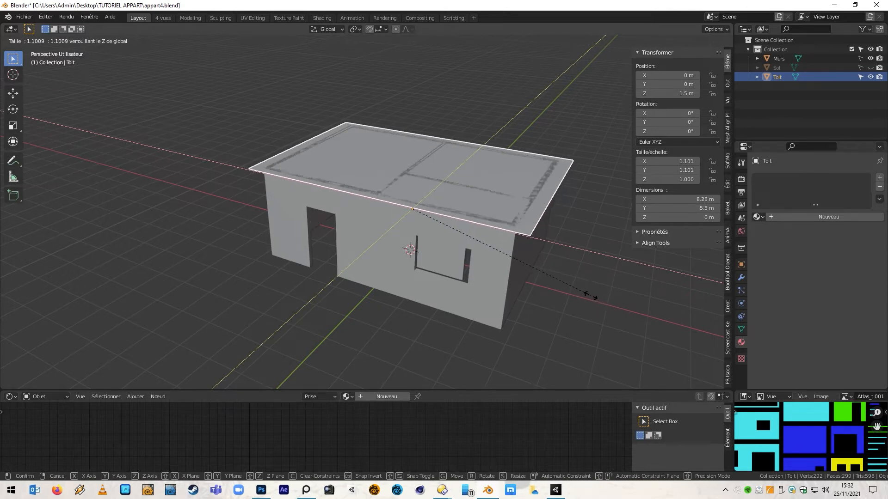
click(562, 274)
key(ctrl+a)
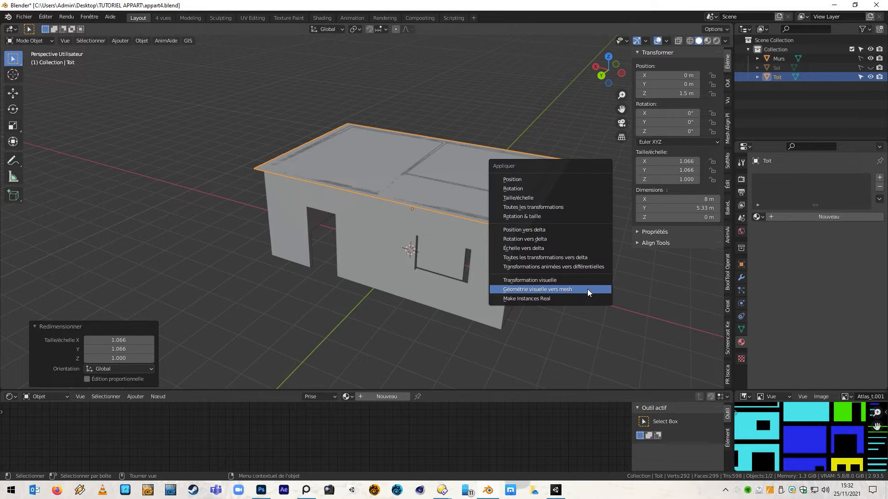
click(560, 207)
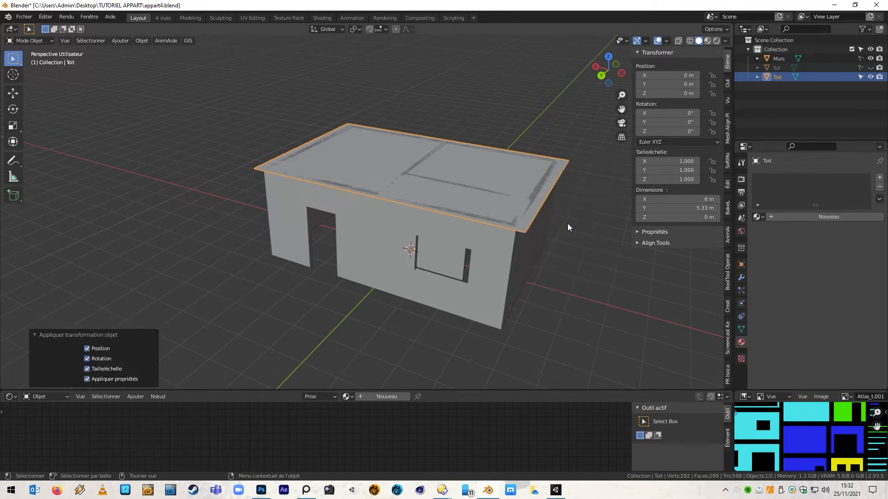
Select the whole Toit face in Edit Mode and consult the ceiling edge dimensions on the reference board.
key(Tab)
shift+middle_drag(575, 230, 556, 310)
key(a)
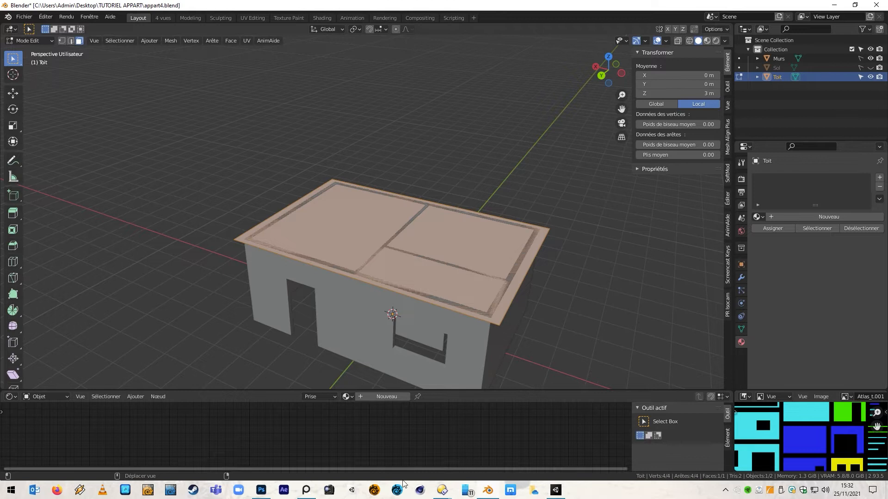
click(315, 489)
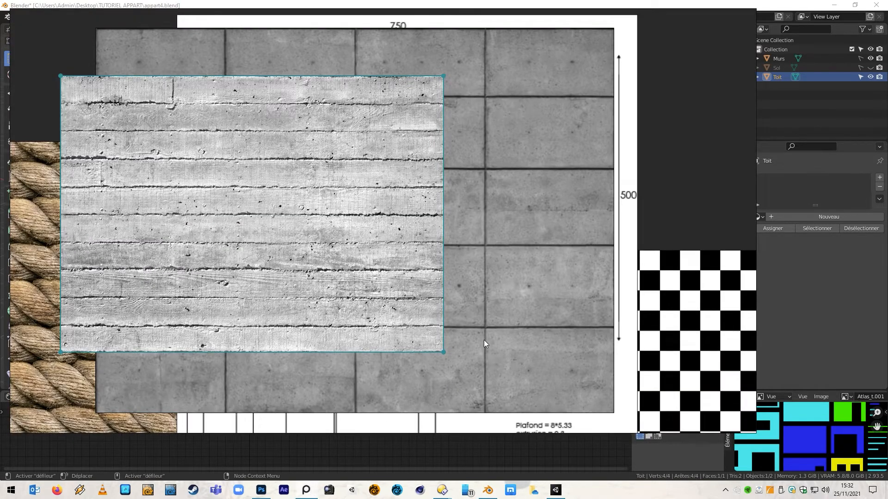
scroll(435, 307, down, 4)
scroll(457, 379, up, 8)
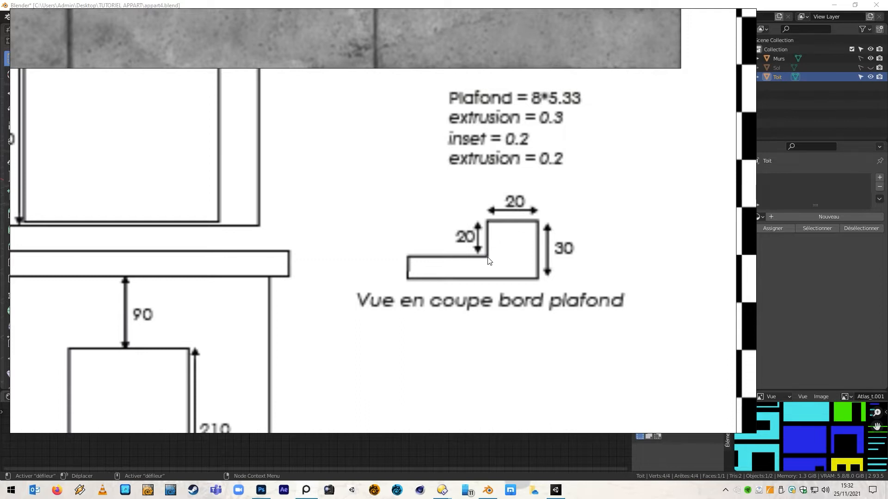
key(alt+Tab)
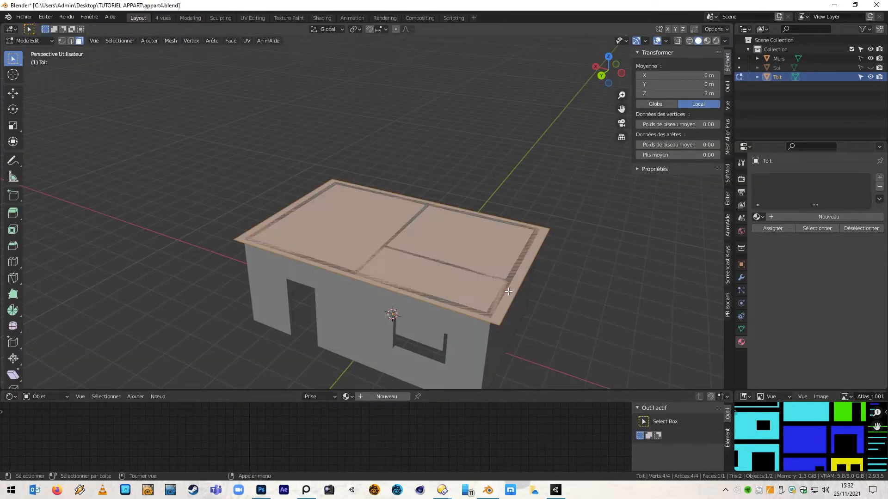
Extrude the selected Toit face upward by 0.3 m.
key(e)
click(506, 271)
click(143, 359)
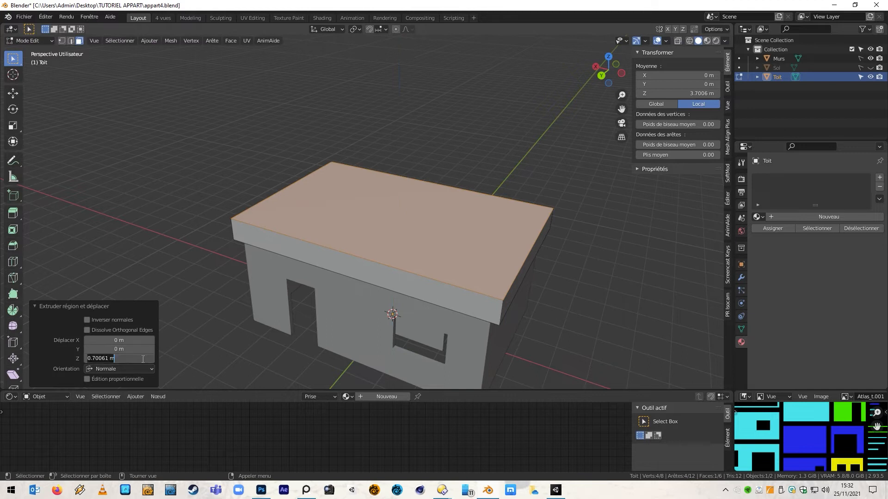
text(0.3)
key(Return)
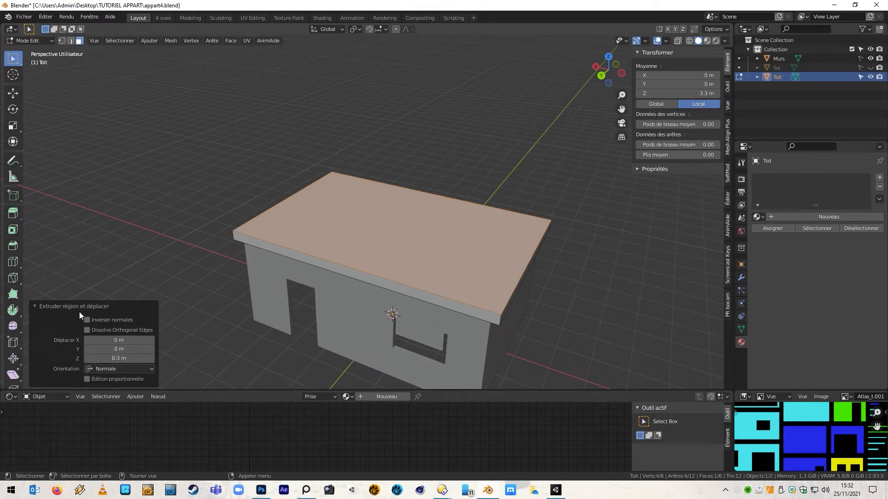
Inset the top face of the Toit roof with a thickness of 0.2 m.
key(i)
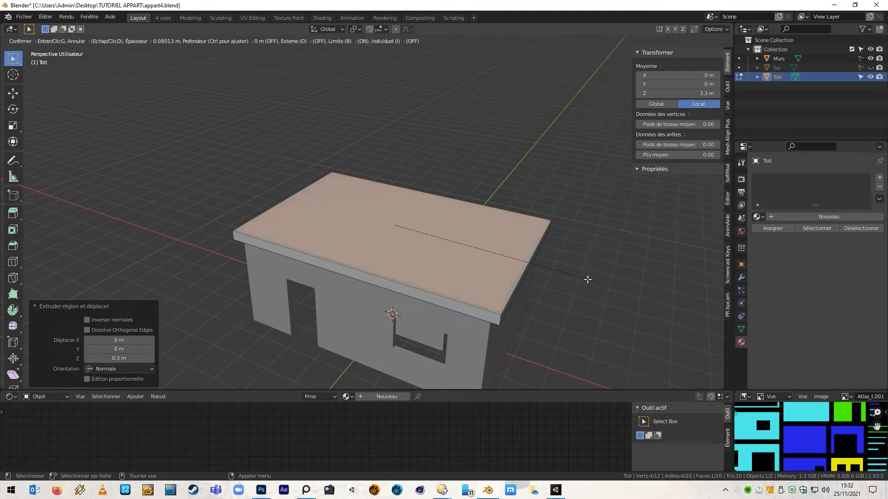
click(529, 297)
click(143, 330)
key(ctrl+a)
text(0.2)
key(Return)
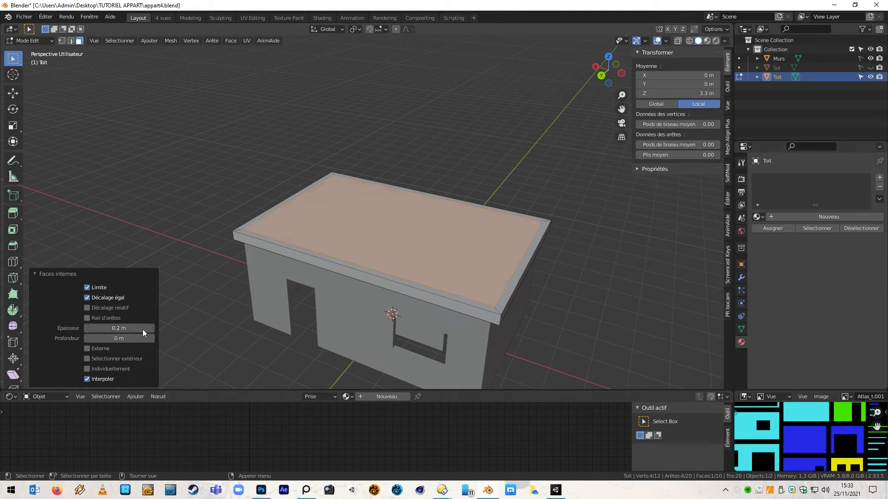
click(142, 329)
key(Return)
Extrude the inset roof face by -0.2 m in Z to form a raised rim.
key(e)
click(203, 330)
click(122, 357)
key(BackSpace)
text(-0.2)
key(Return)
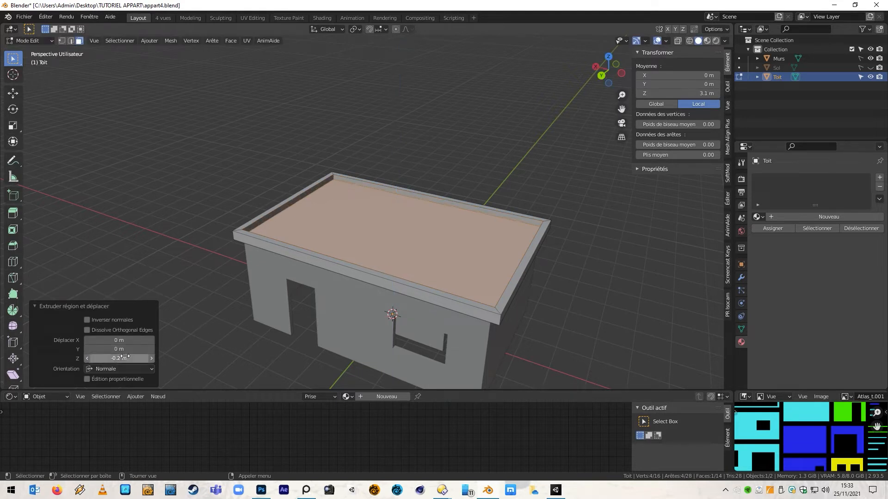
click(124, 358)
click(206, 225)
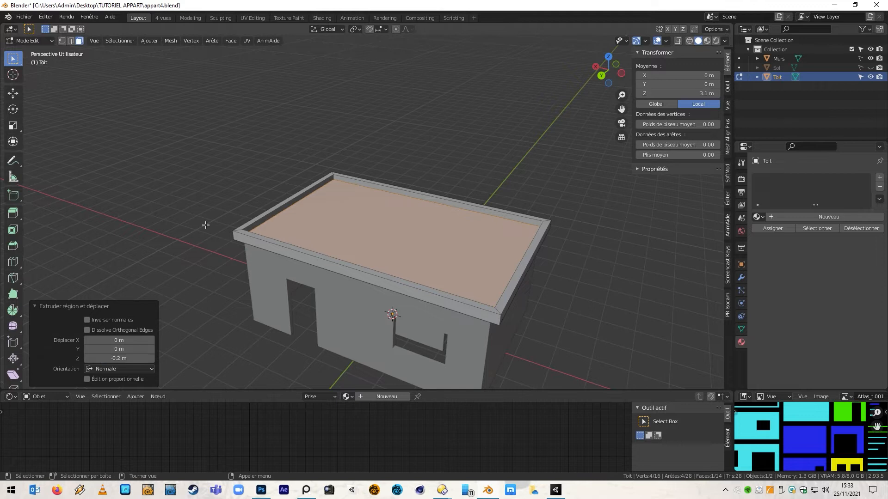
With X-ray display on, select the roof's underside face and inset it by about 0.33 m in top view.
middle_drag(219, 235, 283, 234)
scroll(299, 275, up, 3)
mouse_move(300, 275)
middle_down()
mouse_move(307, 232)
mouse_move(293, 270)
middle_up()
key(KP_7)
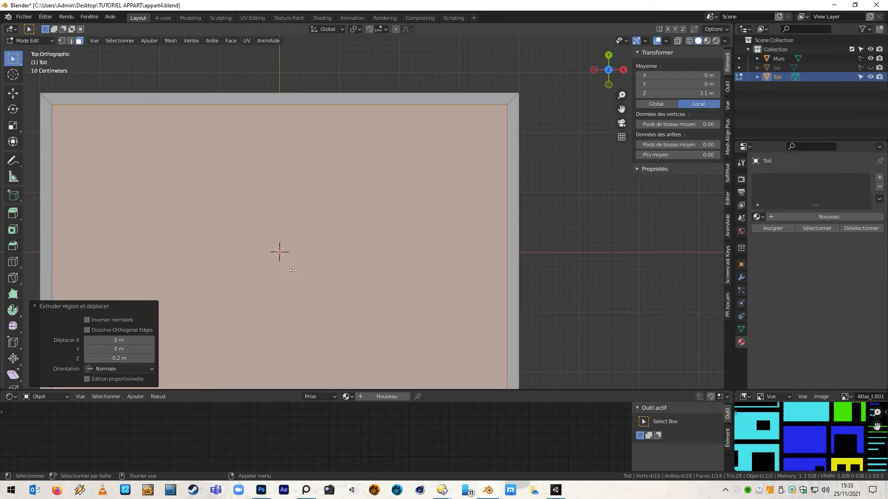
key(alt+z)
shift+middle_drag(293, 270, 405, 173)
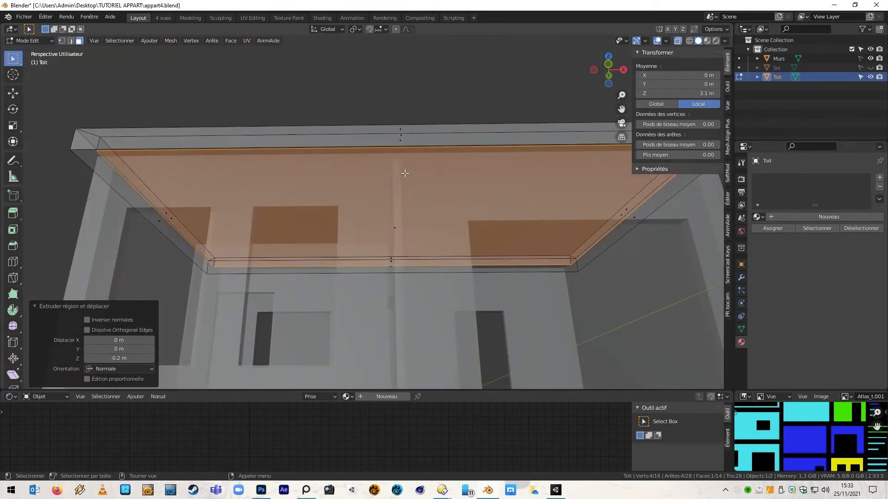
click(394, 227)
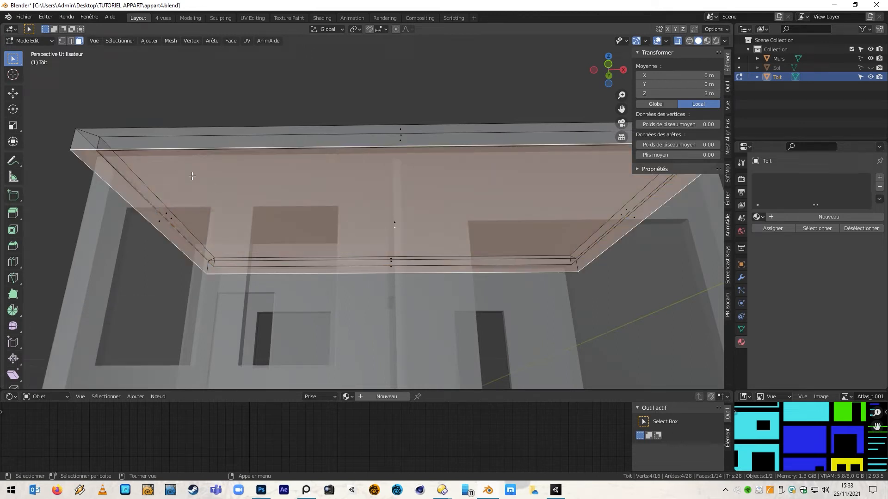
key(KP_7)
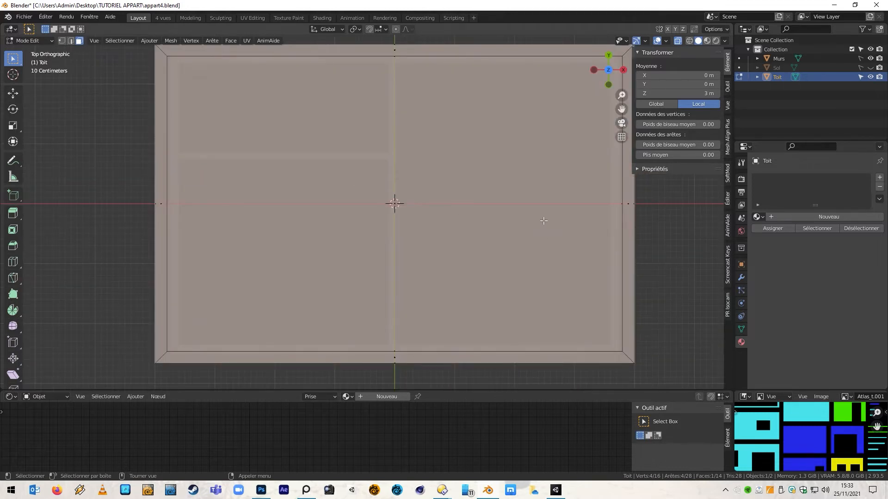
key(i)
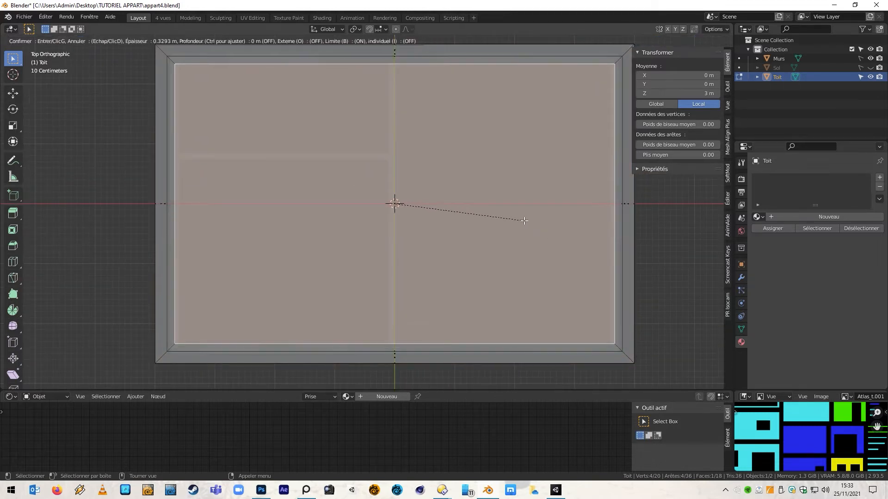
click(524, 221)
Turn X-ray display off, select the inner ceiling face under the roof and create a new material named Pafond.
middle_drag(475, 273, 327, 237)
click(328, 237)
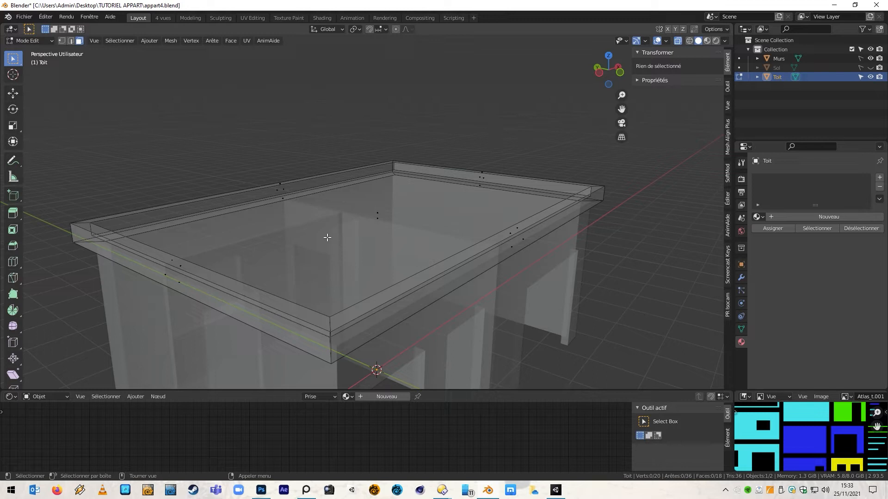
key(alt+z)
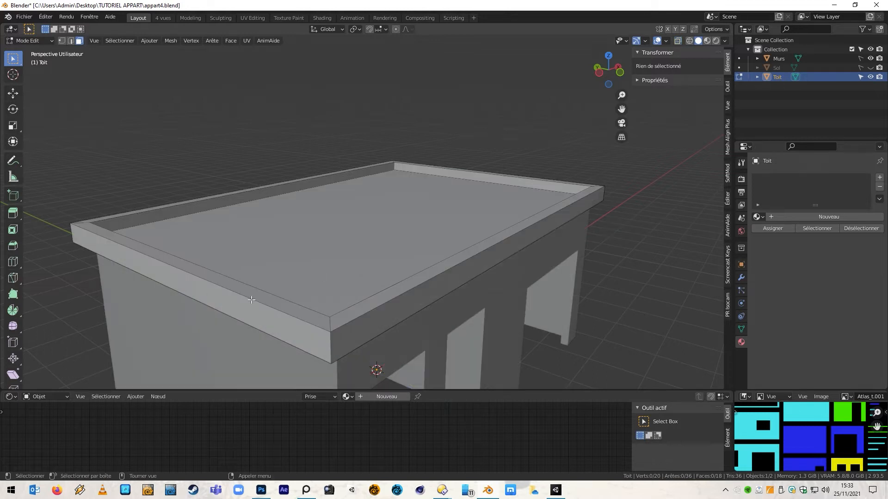
middle_drag(379, 311, 360, 237)
click(379, 217)
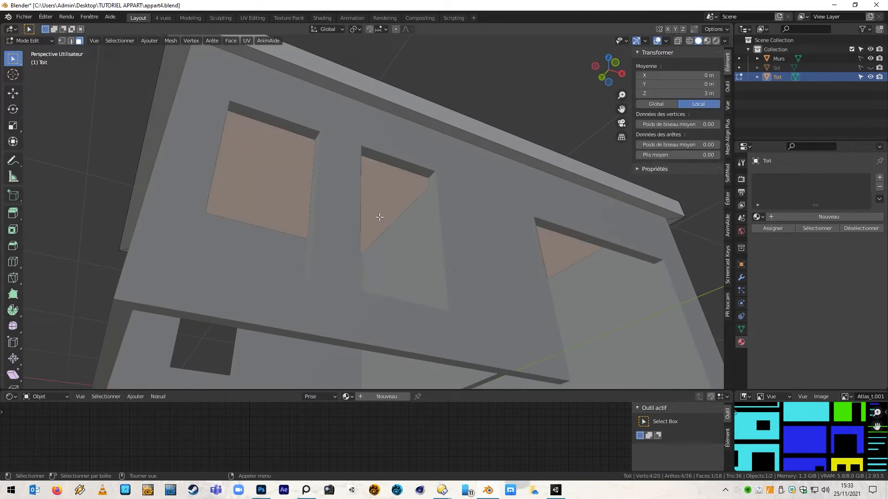
click(880, 178)
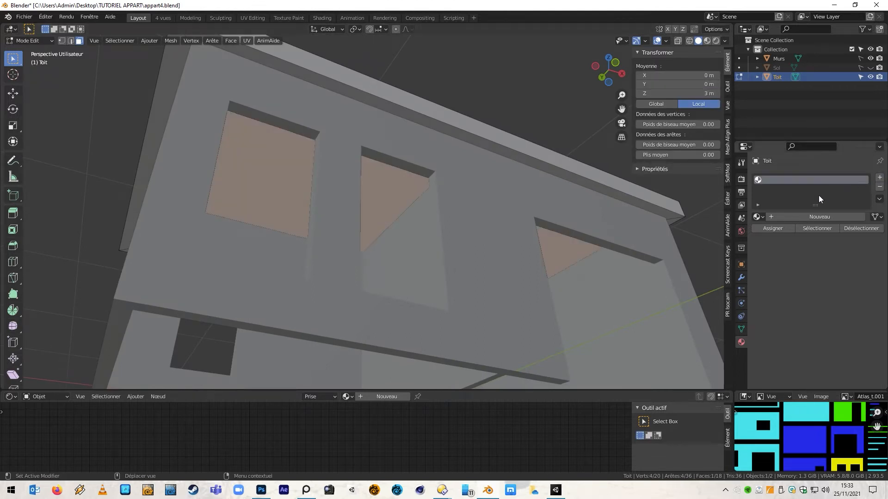
click(819, 216)
double_click(797, 217)
text(Pafond)
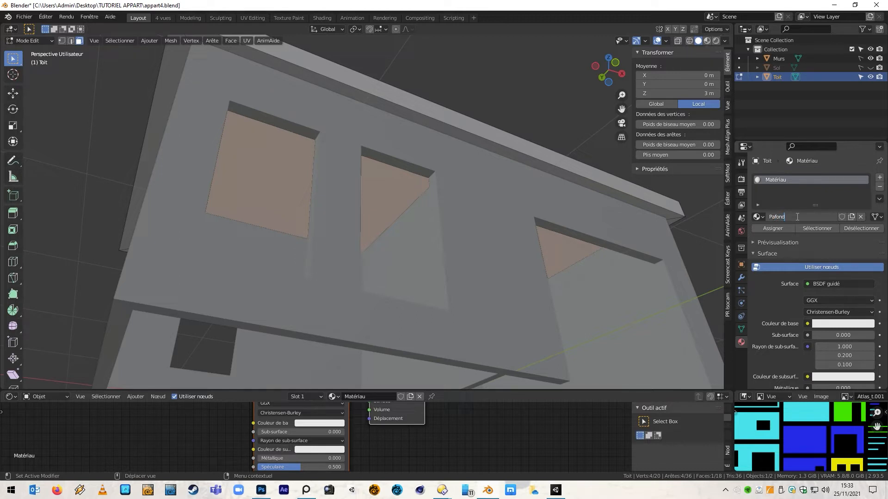
key(Return)
Set the Pafond base colour to pure white, assign it to the ceiling face and show the material preview.
click(839, 326)
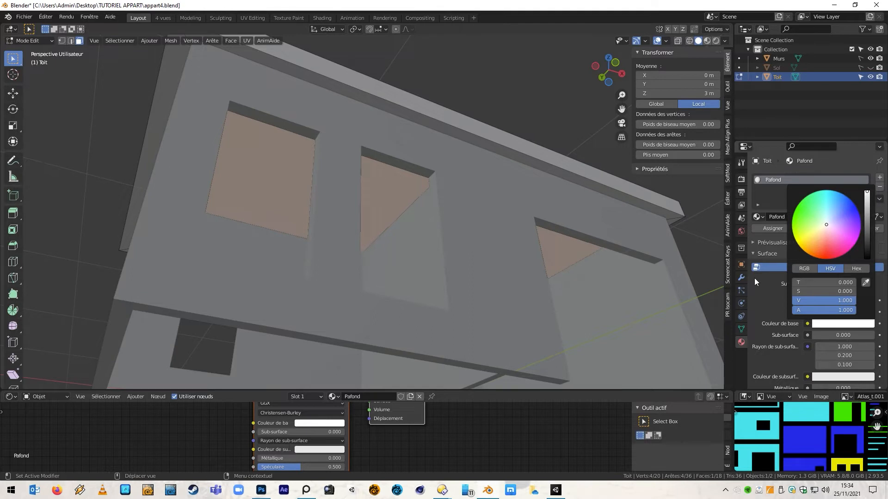
click(783, 228)
click(708, 41)
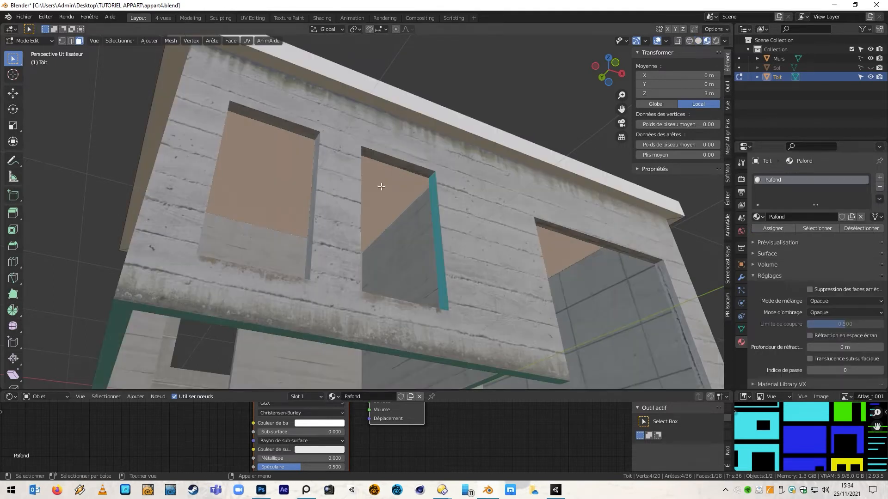
Invert the selection and assign the existing Murs_ext material to all other roof faces through a second material slot.
key(ctrl+i)
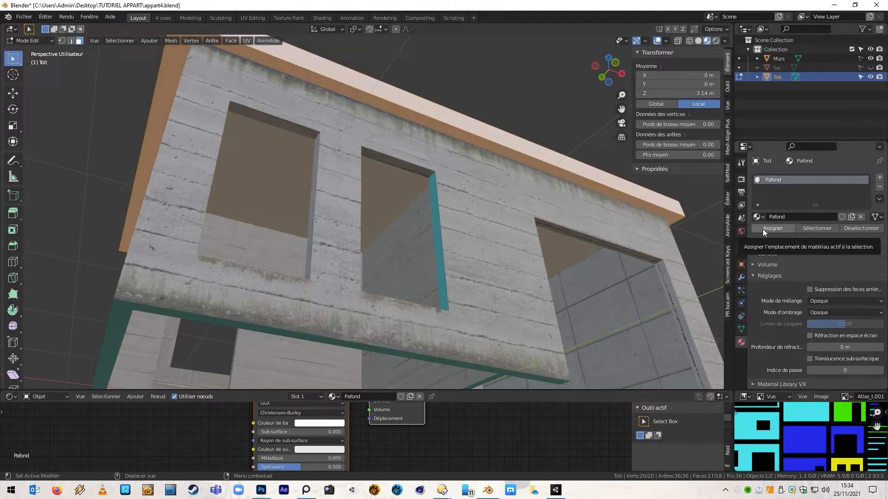
click(880, 178)
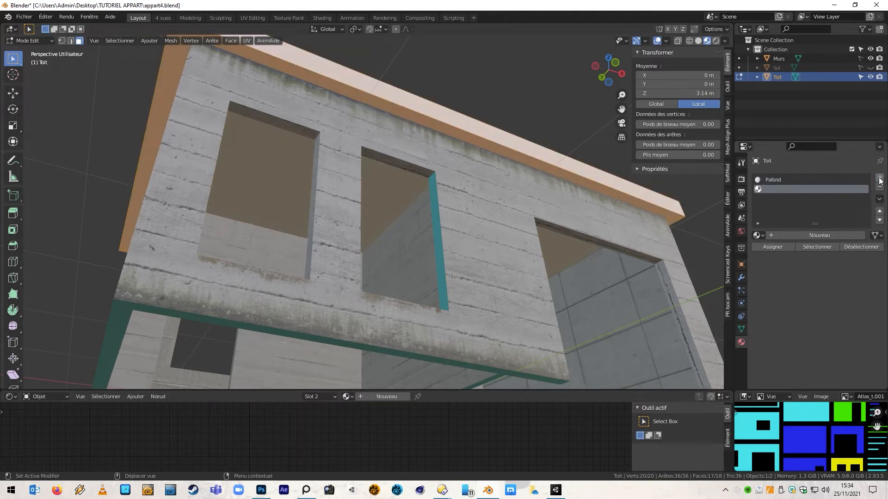
click(759, 235)
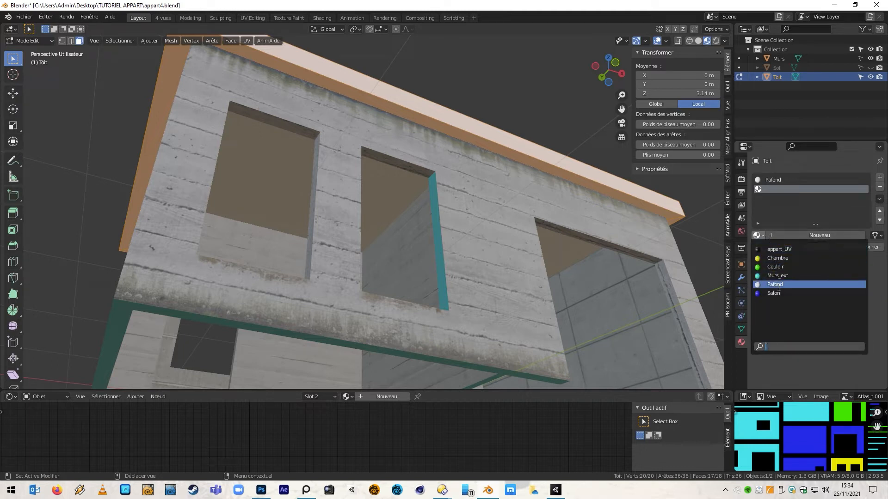
click(777, 276)
scroll(420, 210, down, 6)
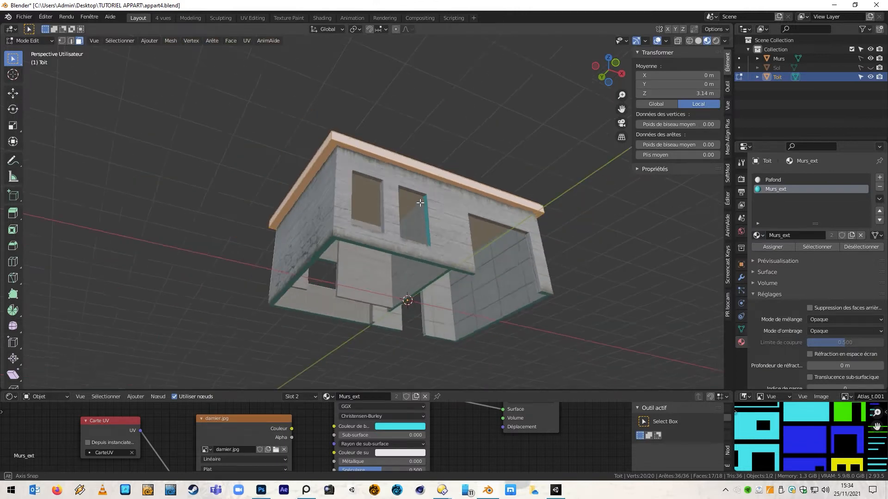
middle_drag(420, 210, 393, 255)
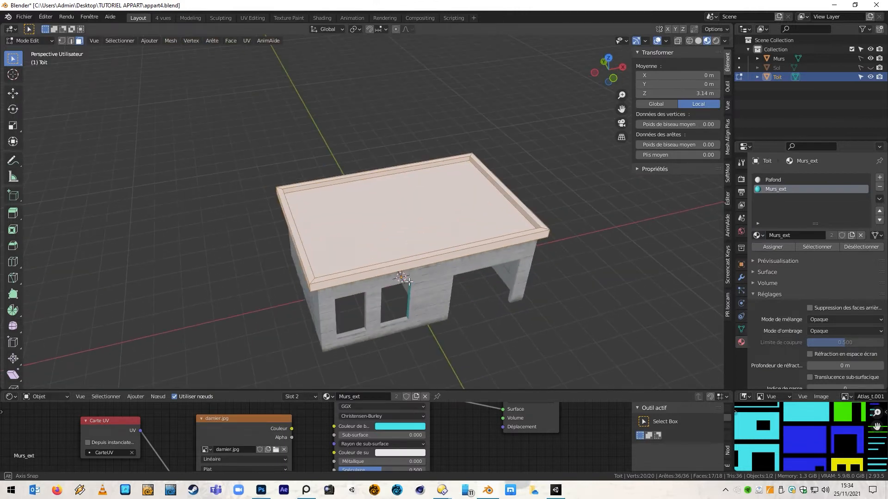
click(773, 247)
Switch to the UV Editing workspace and isolate the Toit object in local view.
scroll(379, 242, up, 4)
scroll(378, 242, down, 4)
middle_drag(378, 242, 245, 323)
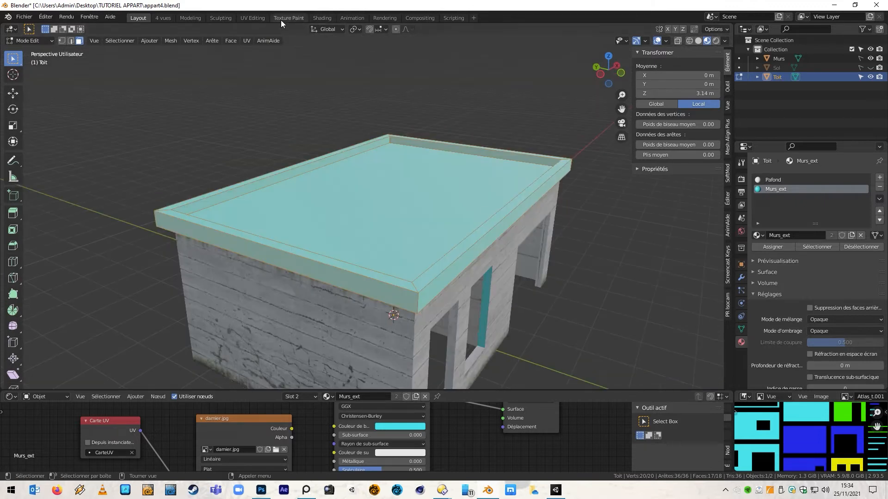
click(252, 17)
key(KP_Divide)
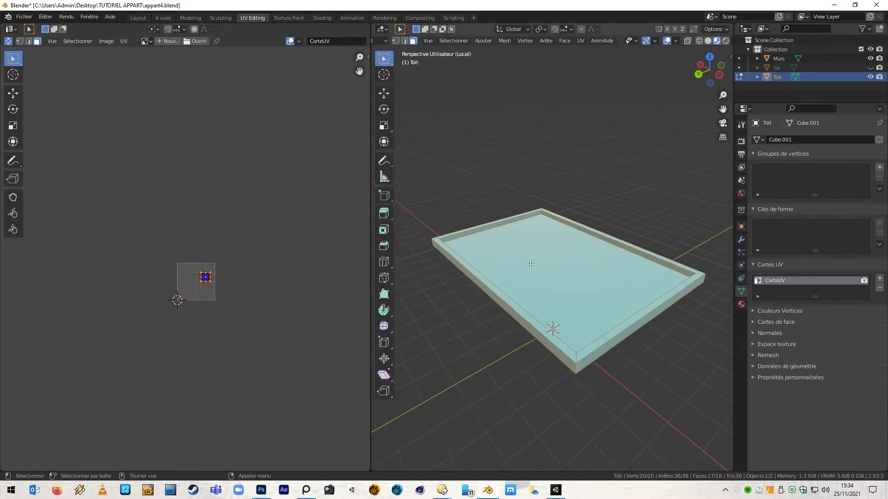
Mark the four edges around the inner ceiling face as UV seams.
scroll(503, 188, up, 3)
alt+click(519, 184)
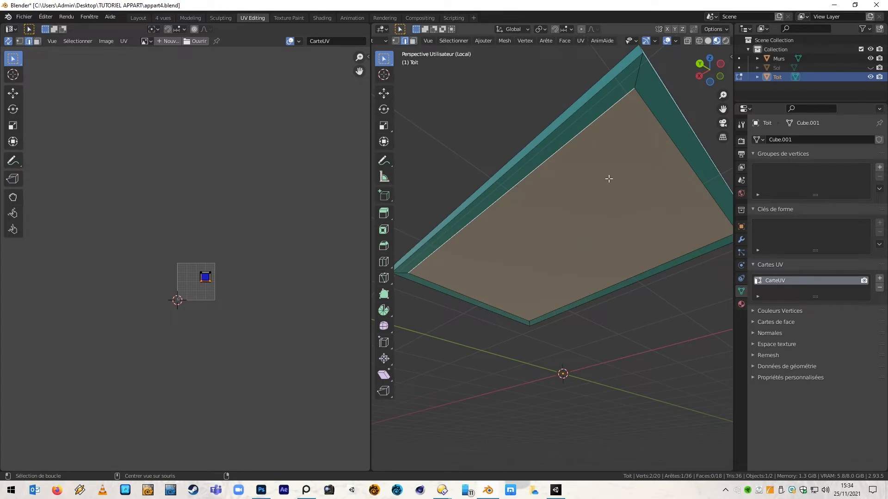
alt+shift+click(696, 176)
alt+shift+click(682, 256)
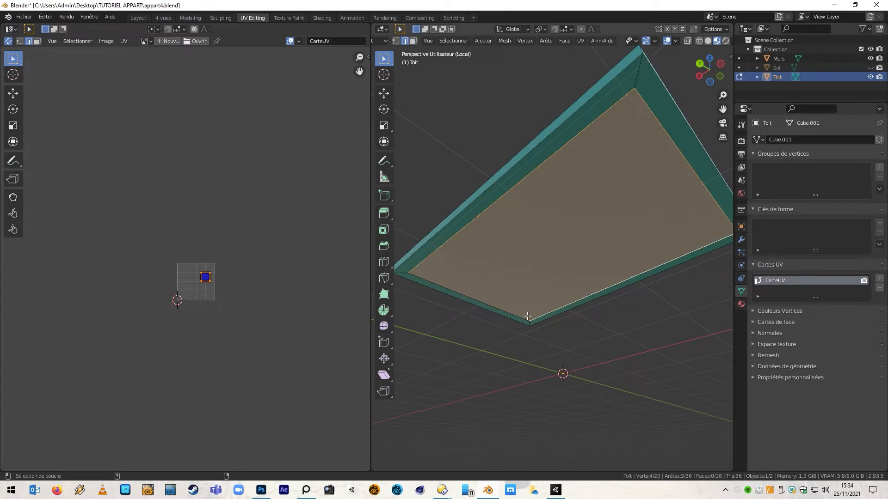
alt+shift+click(520, 320)
right_click(521, 320)
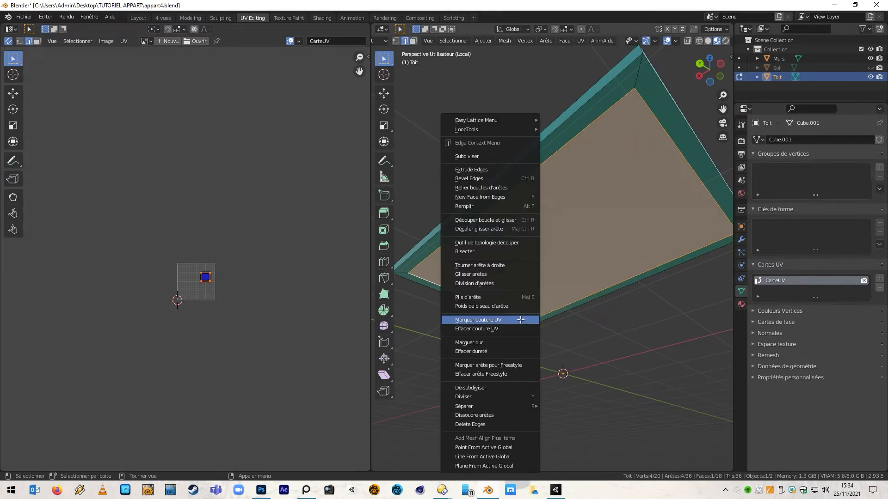
click(520, 320)
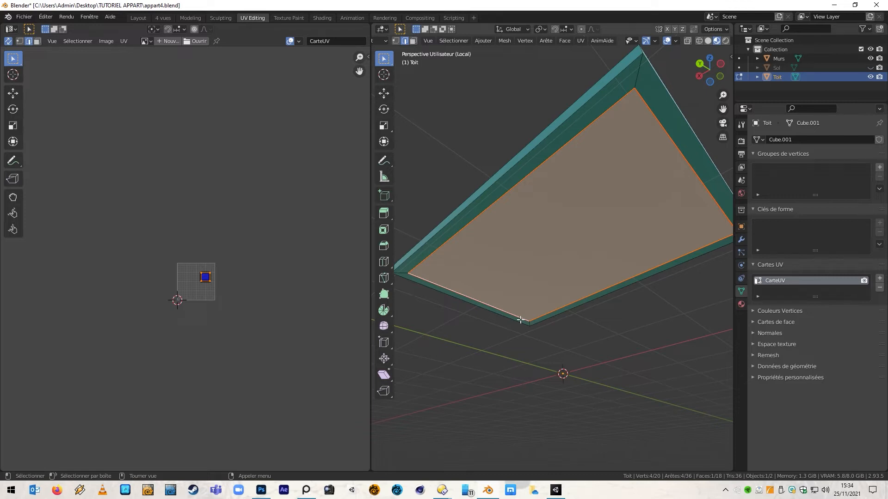
Mark UV seams on the roof's bottom outer edge loop and on one diagonal corner edge of the underside border.
alt+click(520, 161)
right_click(520, 161)
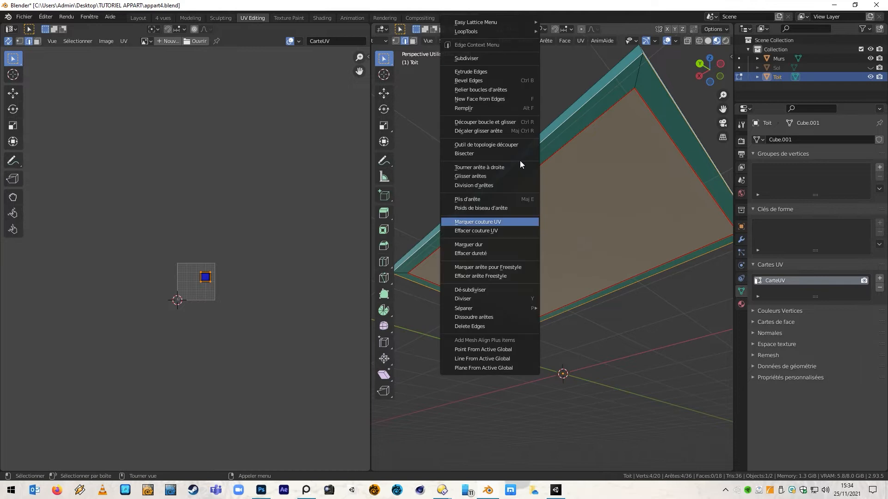
click(511, 221)
click(638, 73)
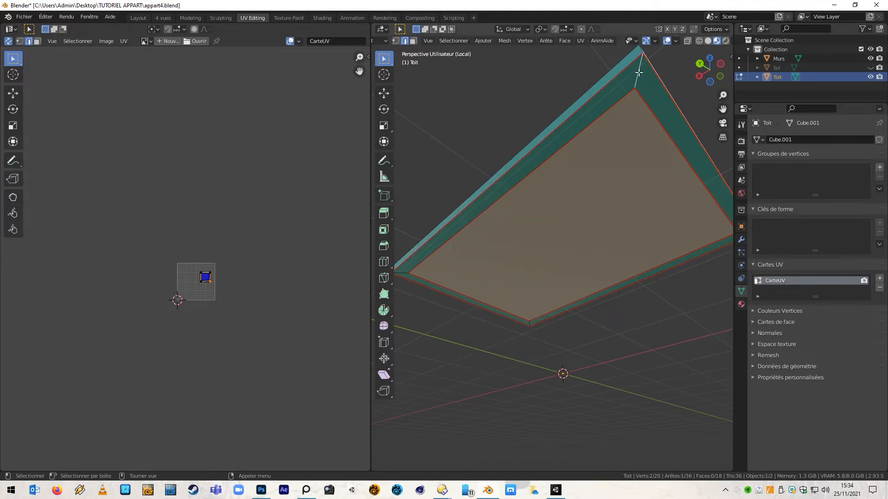
right_click(639, 72)
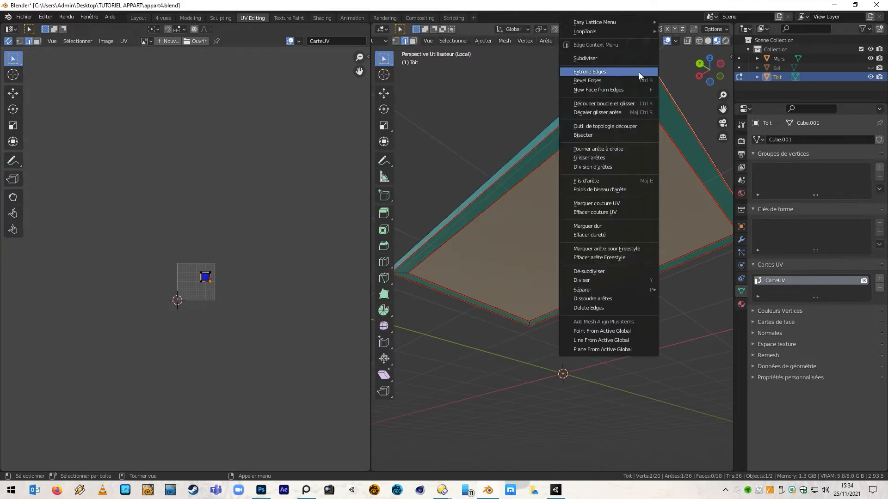
click(616, 205)
Mark UV seams on the top rim's inner and outer edge loops and on one diagonal corner edge of the rim.
middle_drag(578, 121, 546, 213)
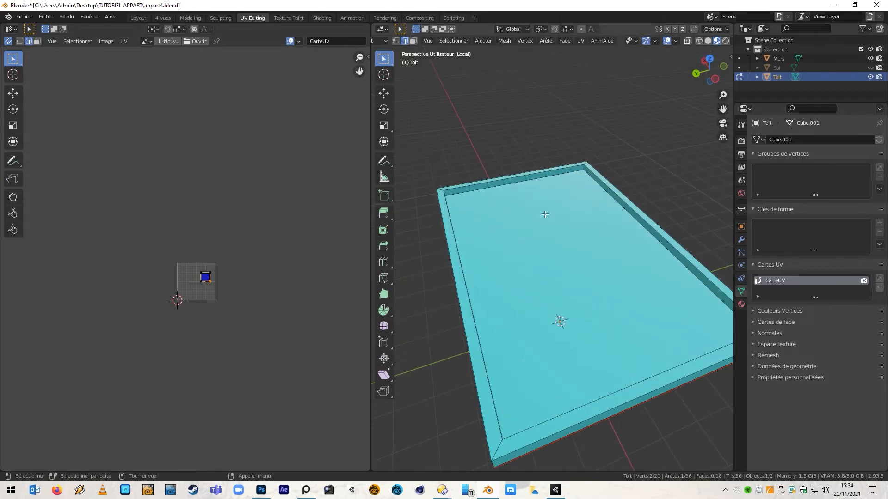
alt+click(498, 424)
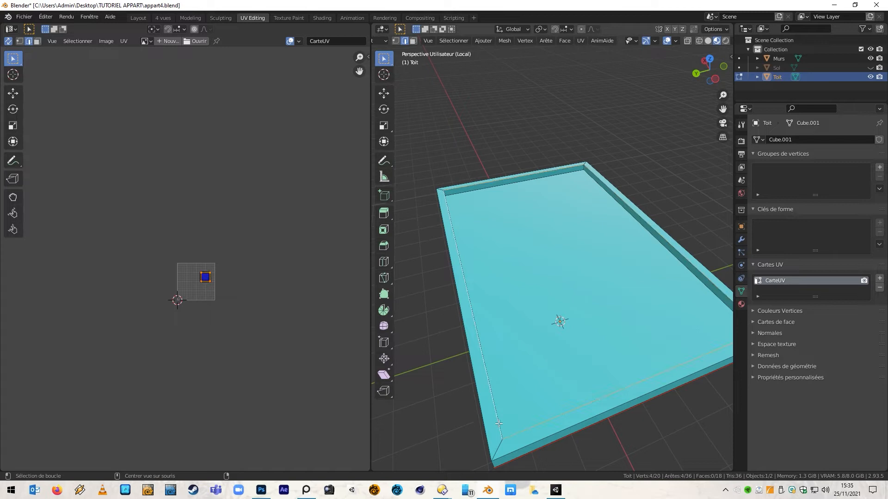
alt+shift+click(484, 429)
right_click(484, 429)
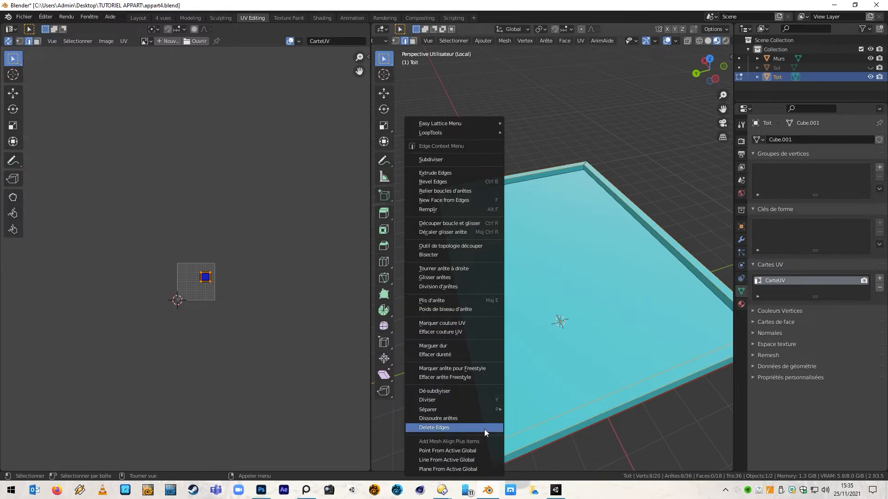
click(465, 323)
click(498, 447)
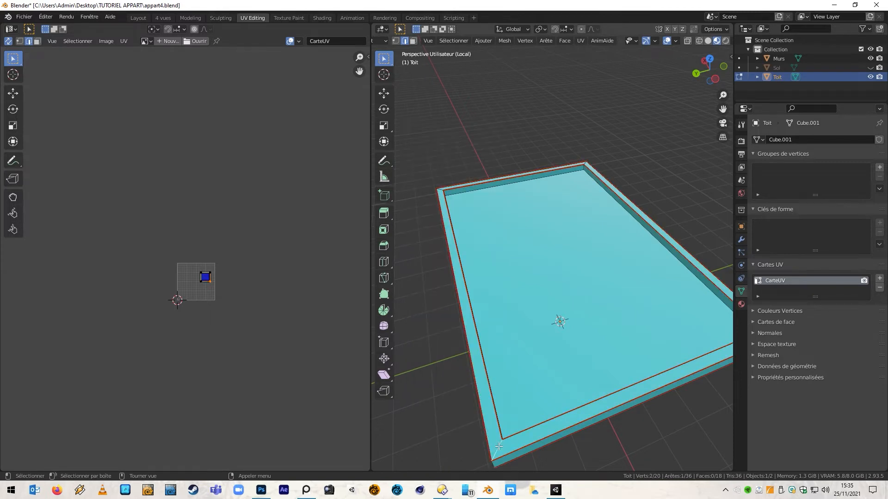
right_click(499, 446)
click(480, 325)
middle_drag(480, 326, 531, 343)
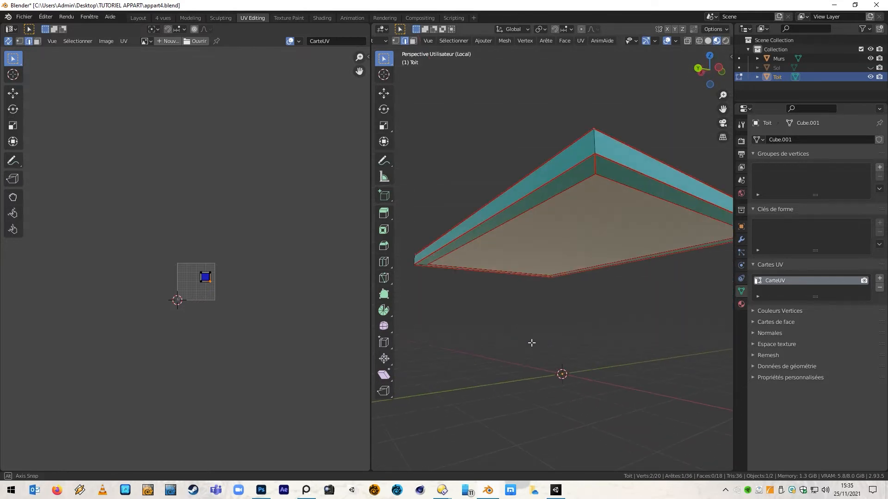
Mark UV seams on one vertical outer corner edge of the roof and on the edges around the recessed top face.
right_click(594, 146)
click(581, 203)
middle_drag(581, 204, 495, 206)
alt+click(501, 219)
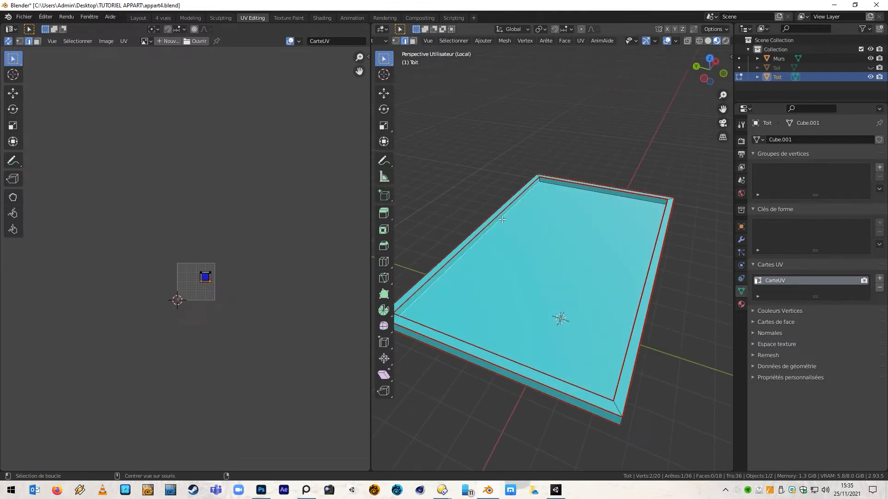
alt+shift+click(598, 195)
middle_drag(599, 195, 683, 231)
alt+shift+click(708, 235)
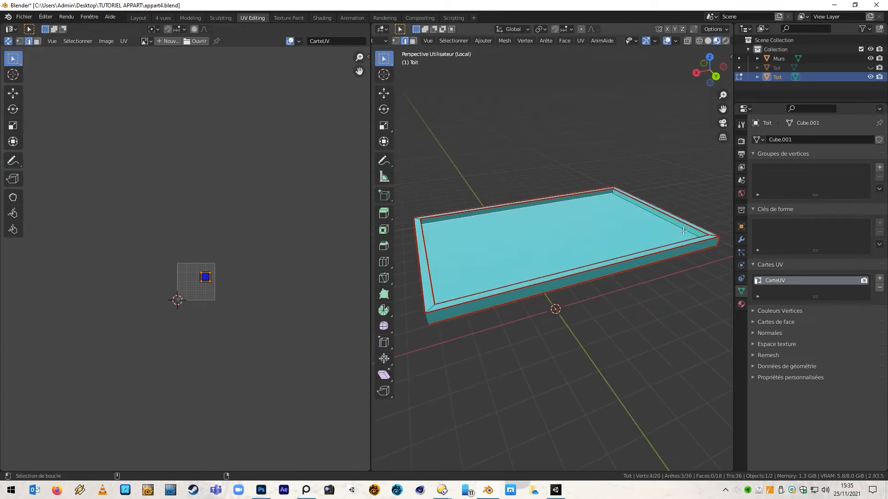
alt+shift+click(685, 231)
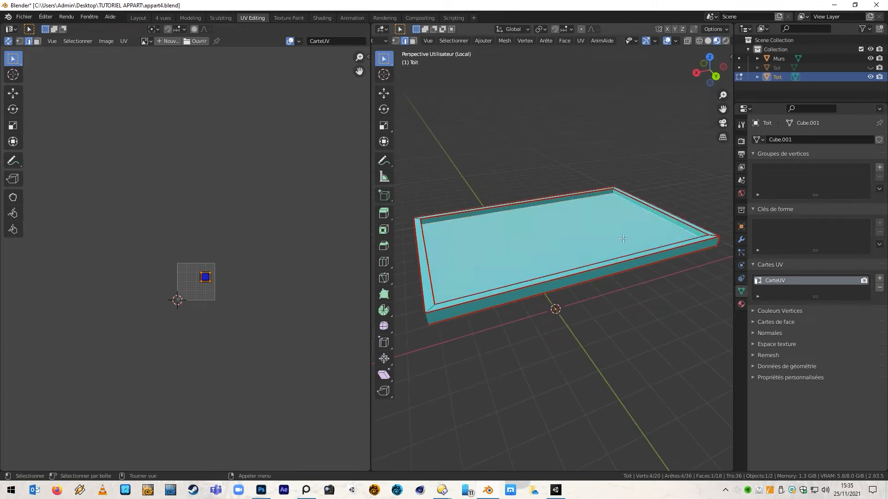
right_click(663, 220)
click(662, 220)
Mark a UV seam on one vertical inner corner edge of the recess in the roof's top.
middle_drag(662, 220, 603, 183)
click(600, 183)
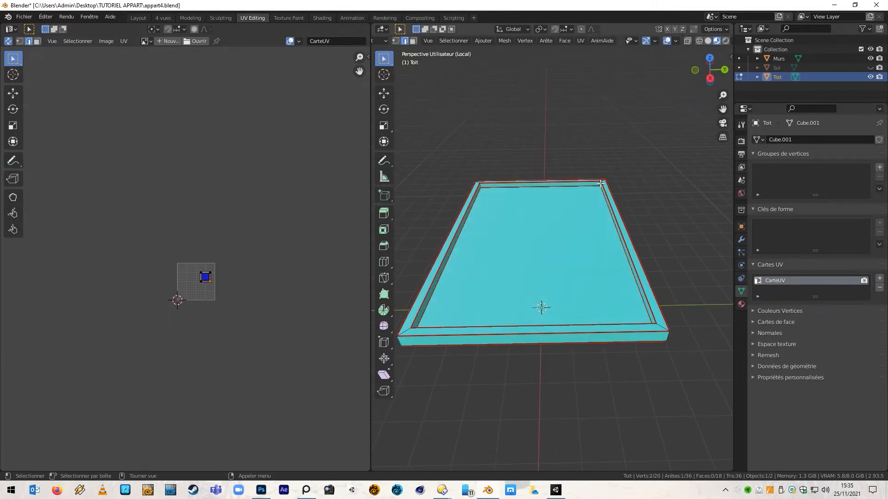
scroll(596, 181, up, 4)
right_click(595, 182)
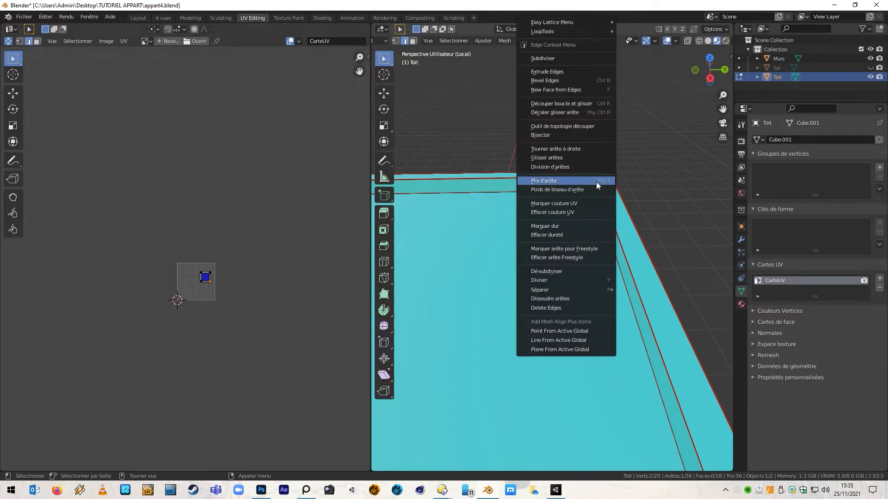
click(583, 203)
Unwrap all faces of the roof along the marked seams and check the resulting UV layout.
scroll(583, 204, down, 1)
scroll(583, 204, down, 6)
scroll(567, 221, up, 1)
key(a)
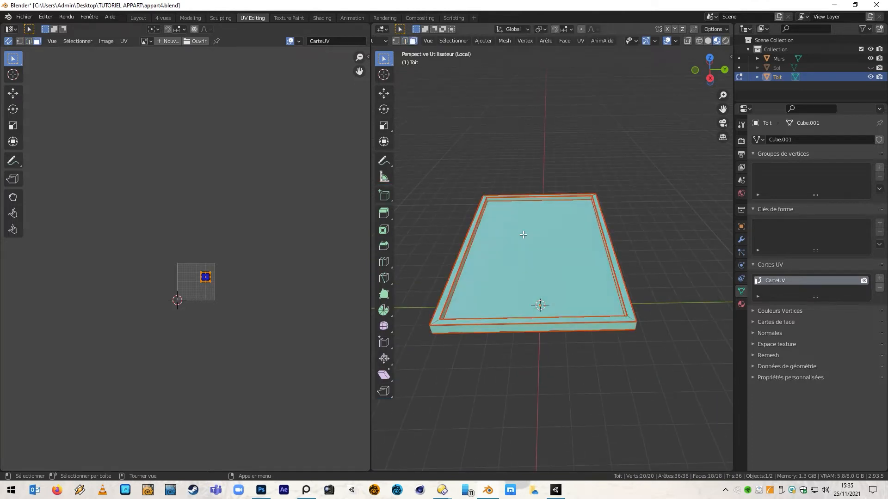
key(u)
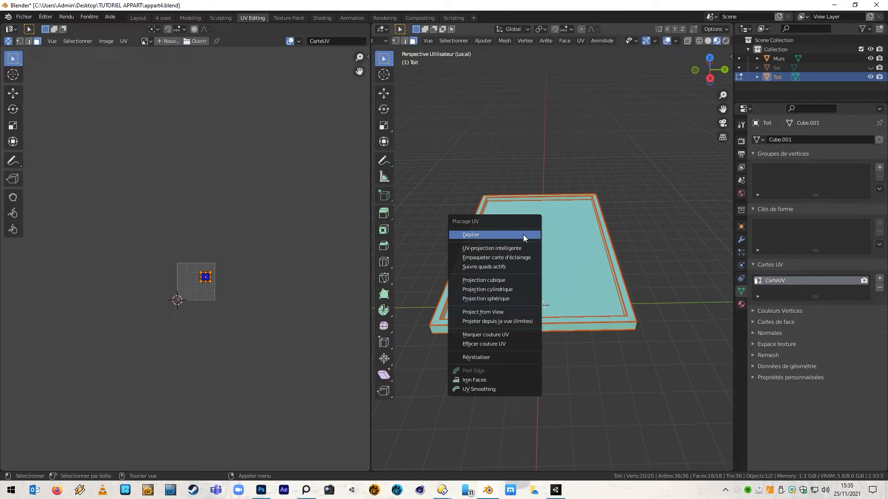
click(523, 235)
scroll(191, 290, up, 8)
middle_drag(196, 288, 281, 294)
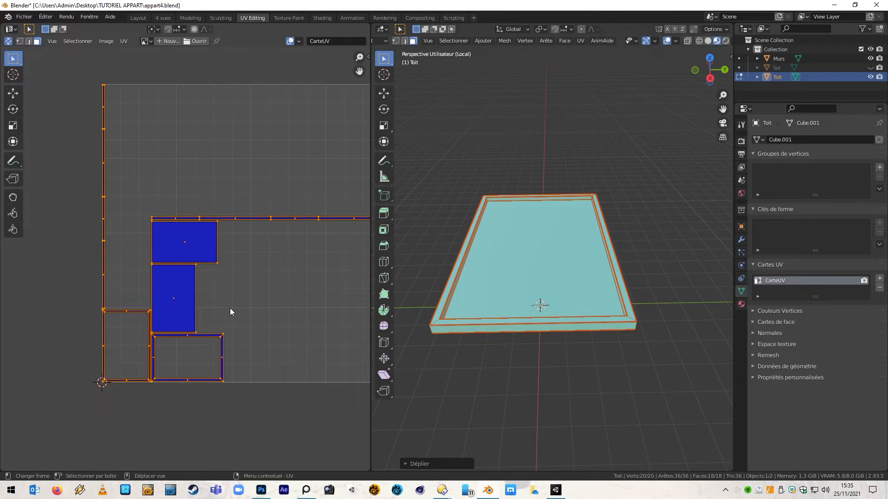
click(489, 363)
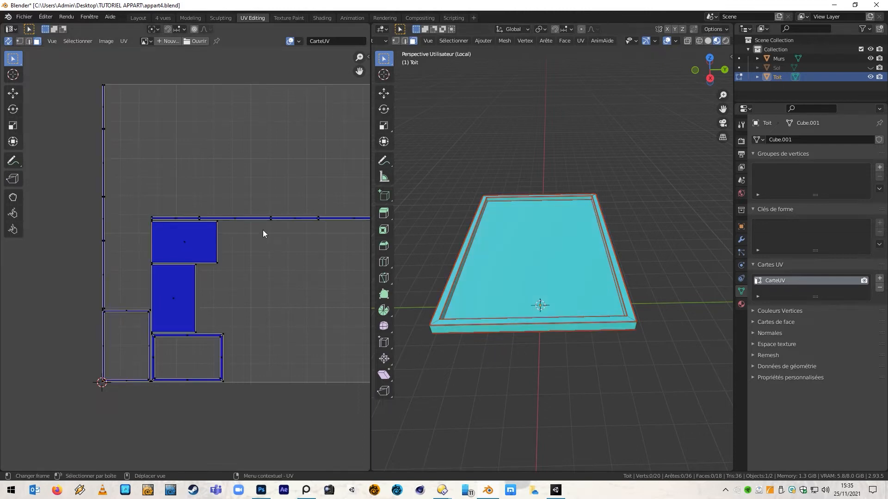
middle_drag(546, 257, 504, 224)
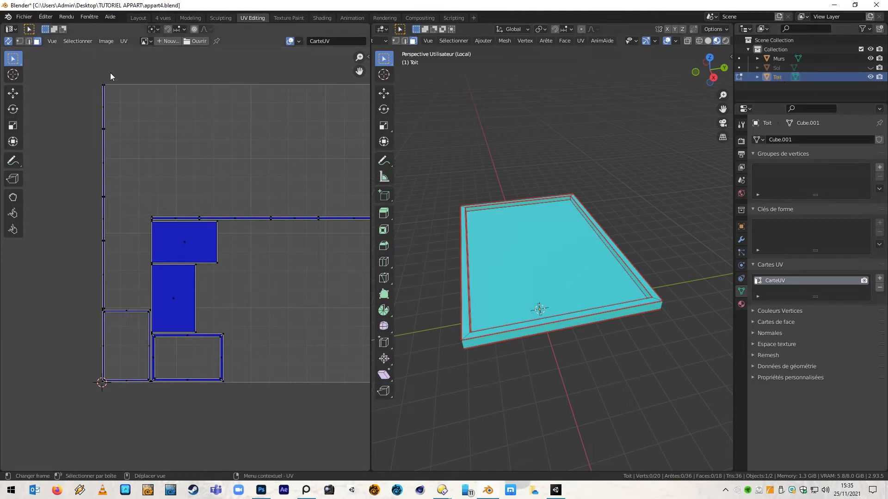
Export the selected roof mesh as toit.fbx to the Unity project's Assets\OBJETS\BUNKER folder.
click(27, 18)
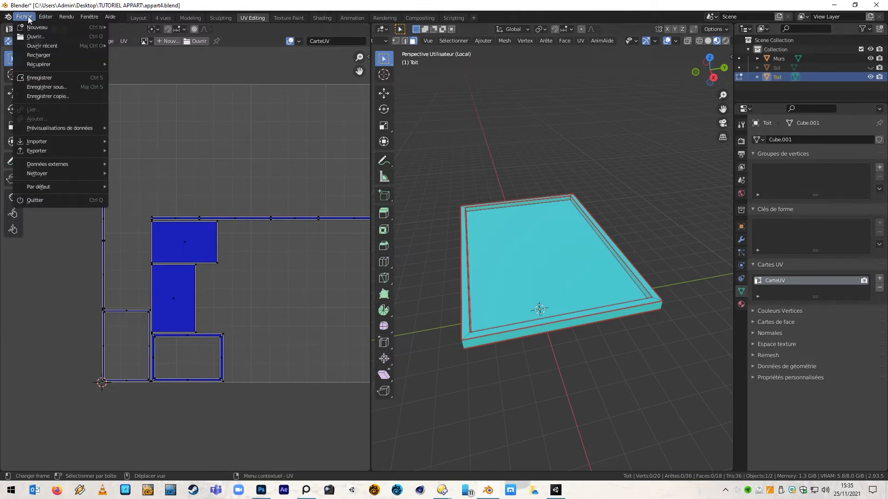
mouse_move(59, 152)
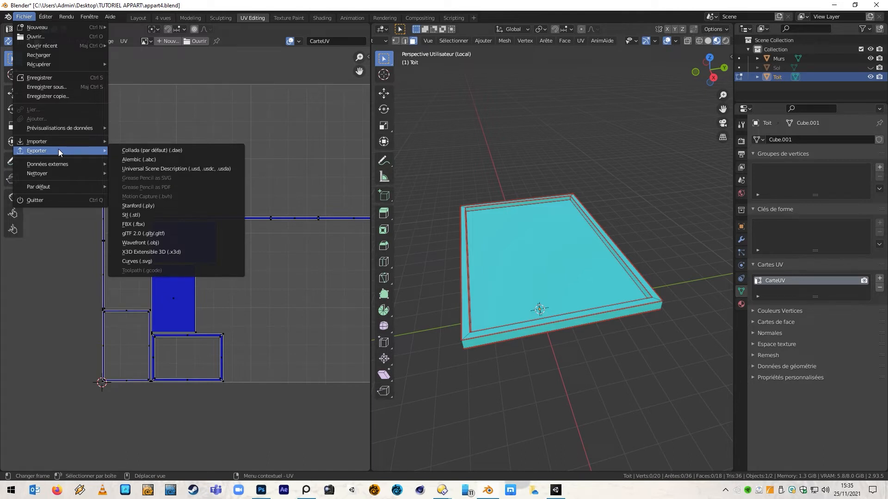
click(167, 225)
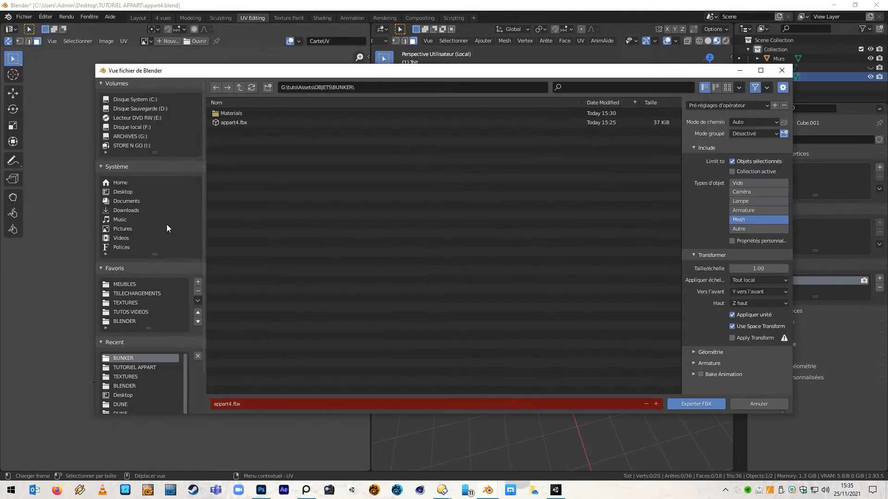
click(233, 405)
click(232, 405)
drag(232, 404, 188, 404)
text(toit)
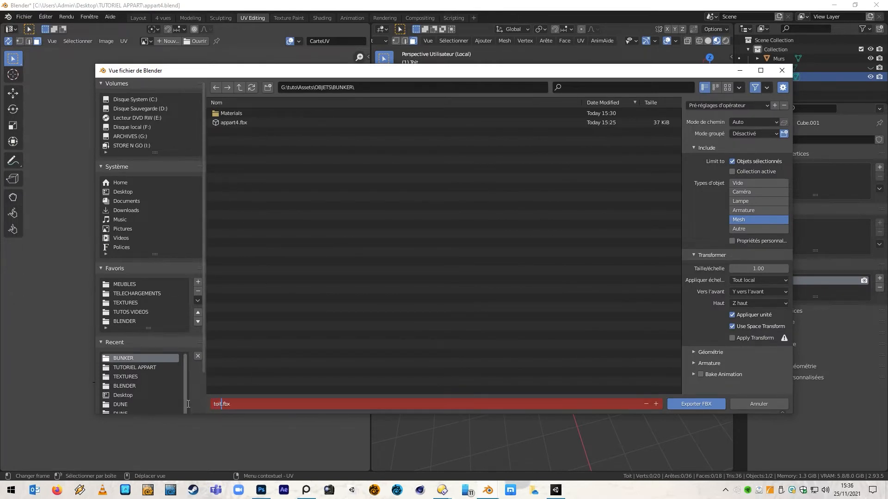
click(188, 403)
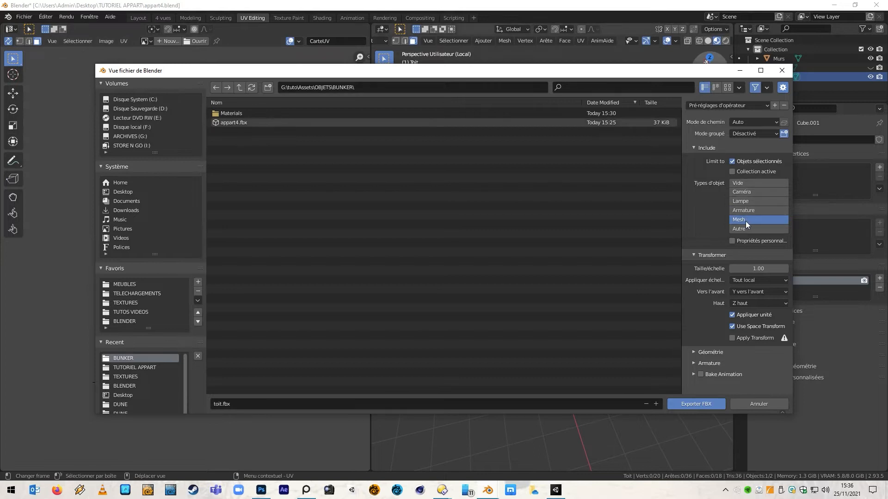
click(695, 404)
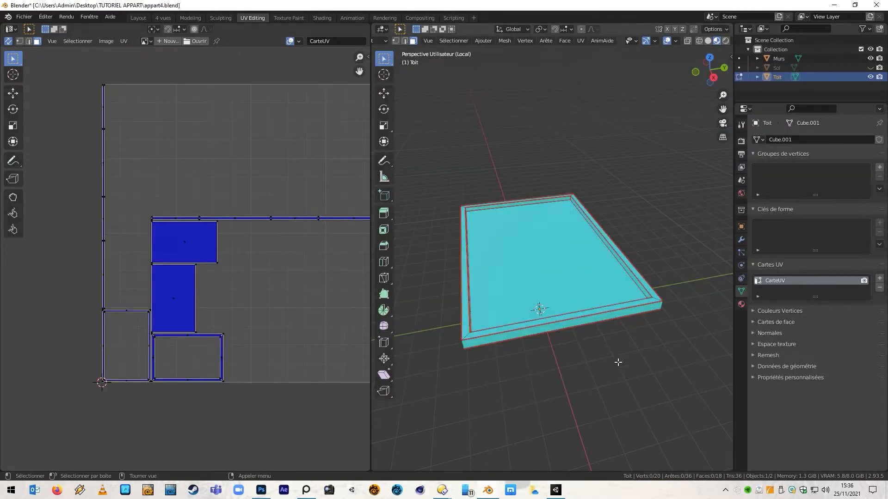
Switch to Unity, add the toit model to SampleScene, and look at it on the building.
mouse_move(555, 490)
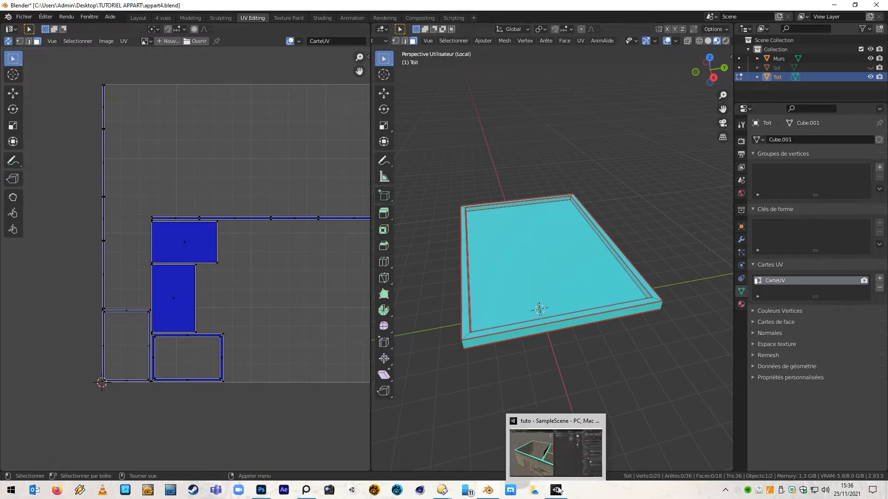
click(558, 451)
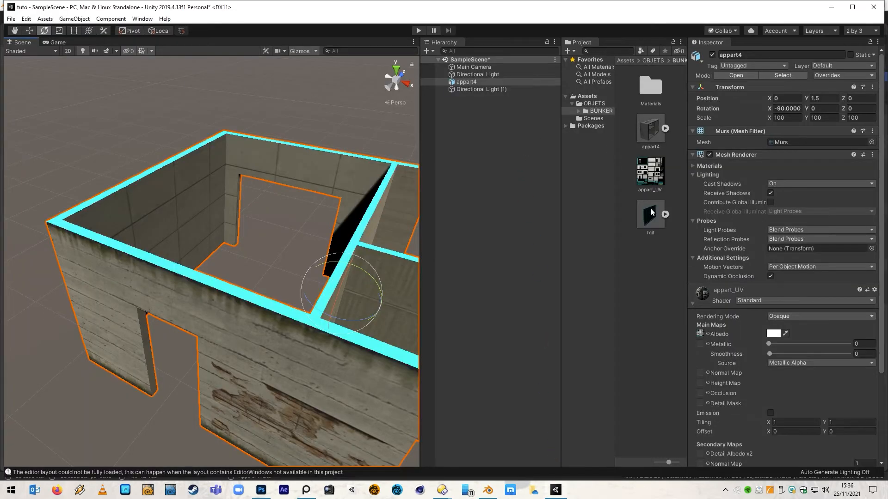
drag(651, 212, 493, 110)
middle_drag(202, 237, 252, 218)
alt+drag(185, 259, 284, 200)
Return to Blender's Layout workspace, hide the Toit object and show the Sol object to see the rooms from above.
key(alt+Tab)
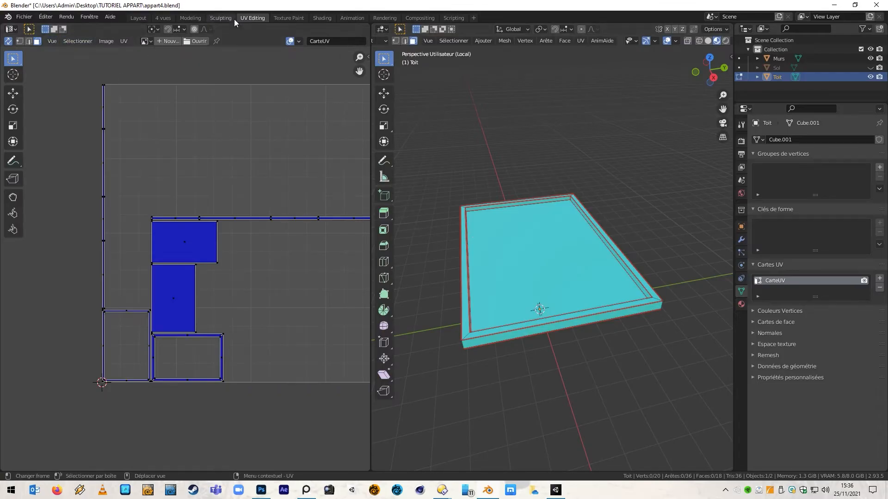
click(138, 18)
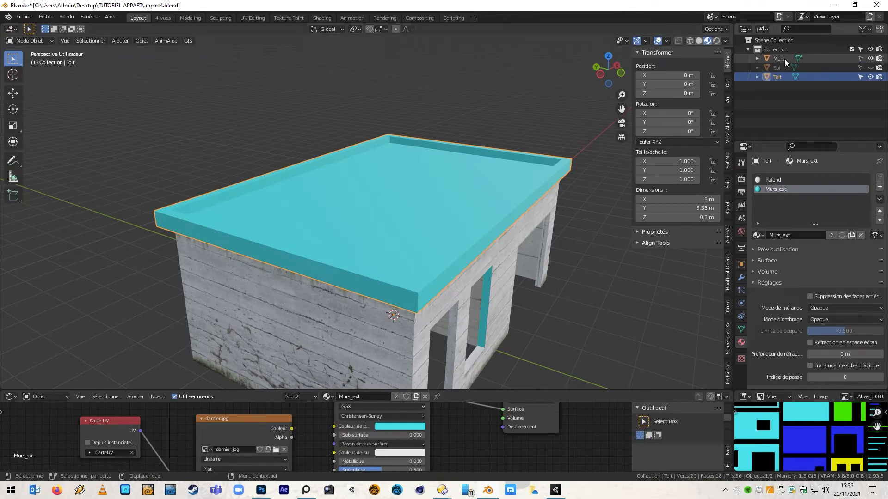
click(870, 77)
click(871, 67)
middle_drag(612, 165, 512, 224)
middle_drag(476, 258, 474, 251)
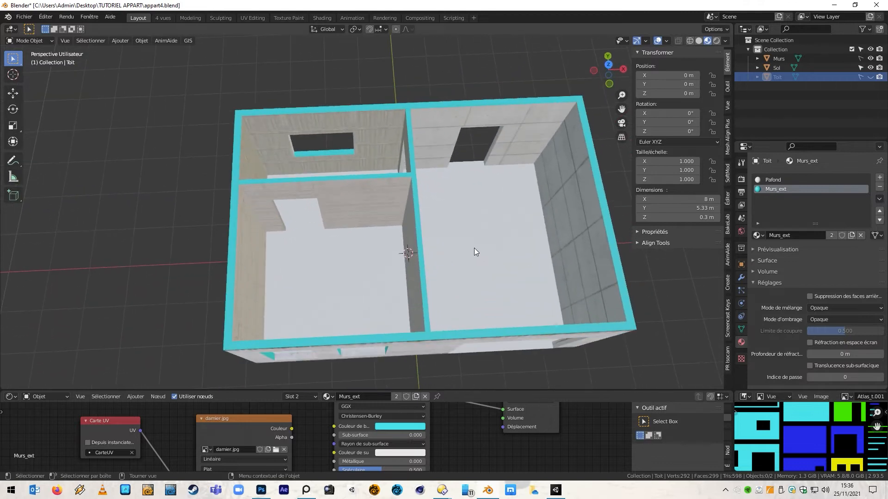
middle_drag(440, 278, 625, 240)
middle_drag(367, 259, 444, 280)
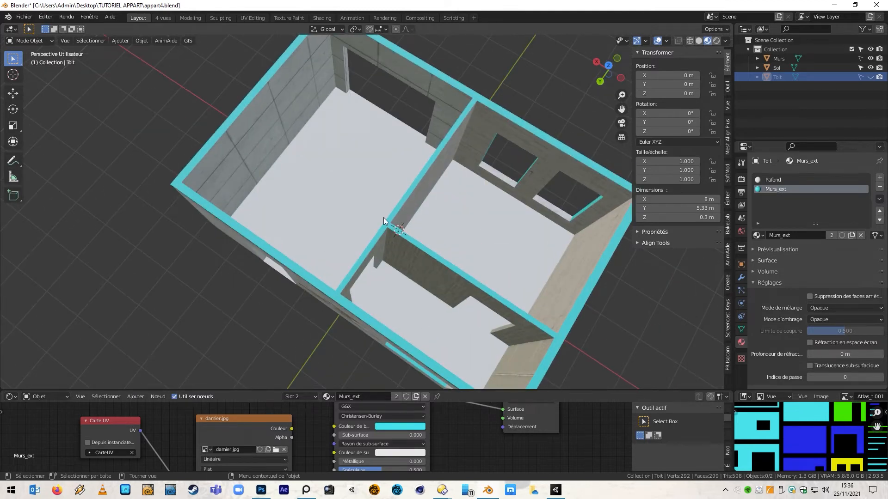
middle_drag(400, 200, 414, 185)
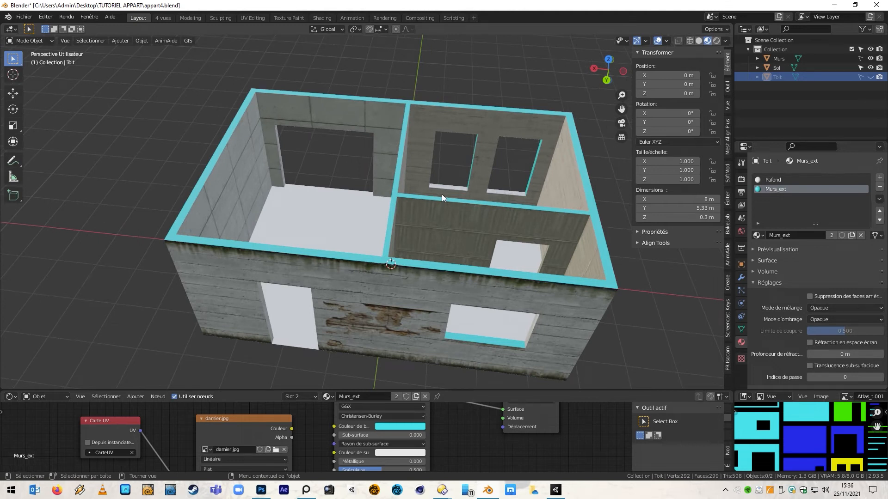
Edit the Sol floor mesh from the top view and add one centred loop cut parallel to the Y axis.
click(323, 213)
key(Tab)
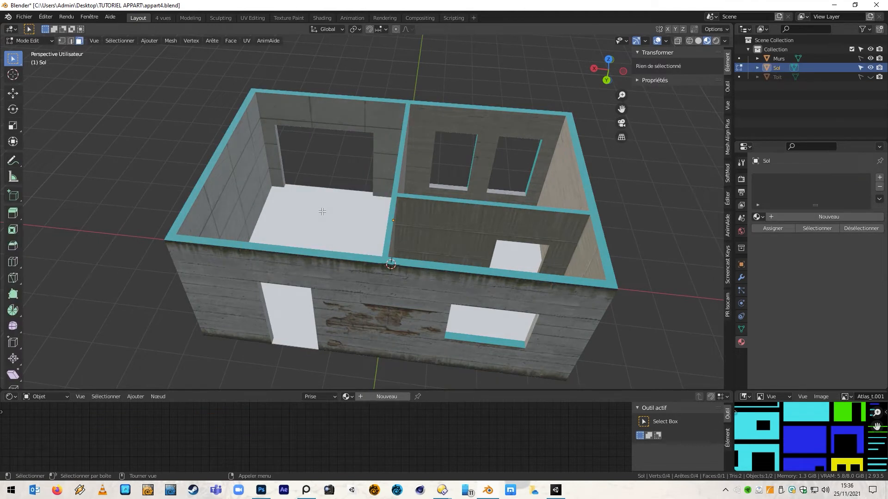
key(KP_7)
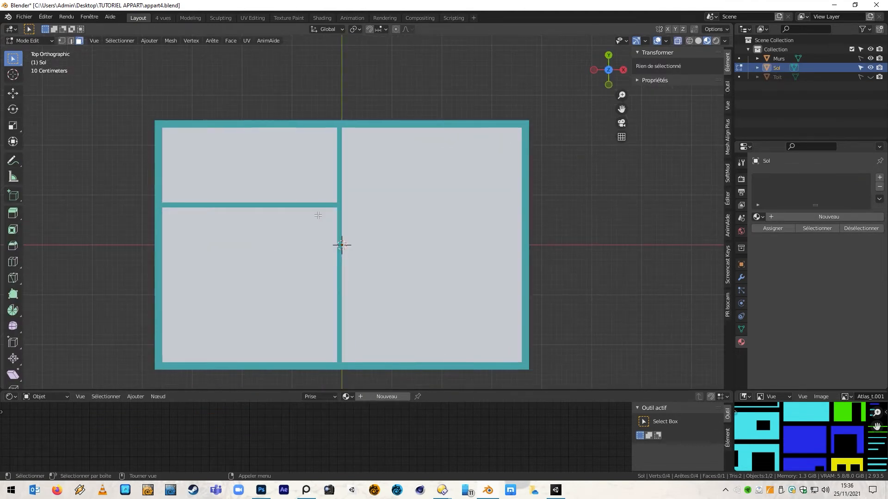
middle_drag(250, 259, 268, 196)
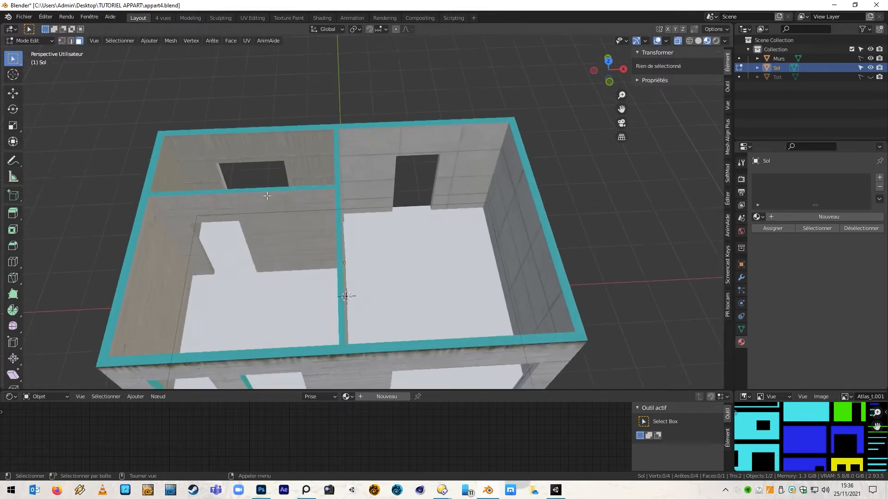
click(270, 295)
key(KP_7)
key(ctrl+r)
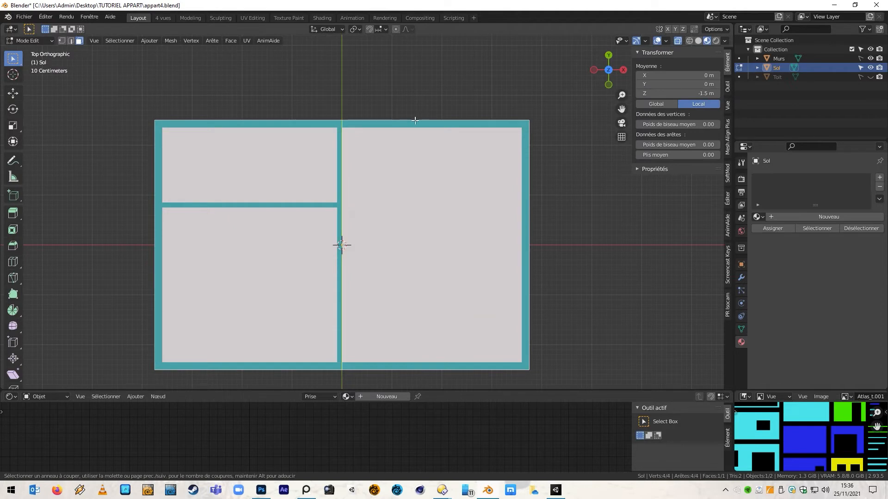
click(415, 120)
right_click(415, 121)
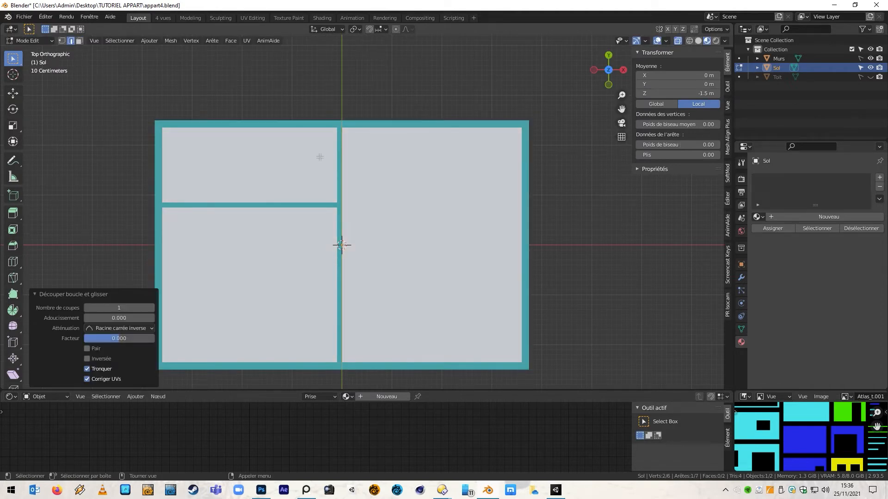
Add a second loop cut parallel to the first and slide it to X about -0.103 m, near the partition wall's other side.
scroll(346, 132, up, 10)
scroll(347, 135, down, 10)
key(ctrl+r)
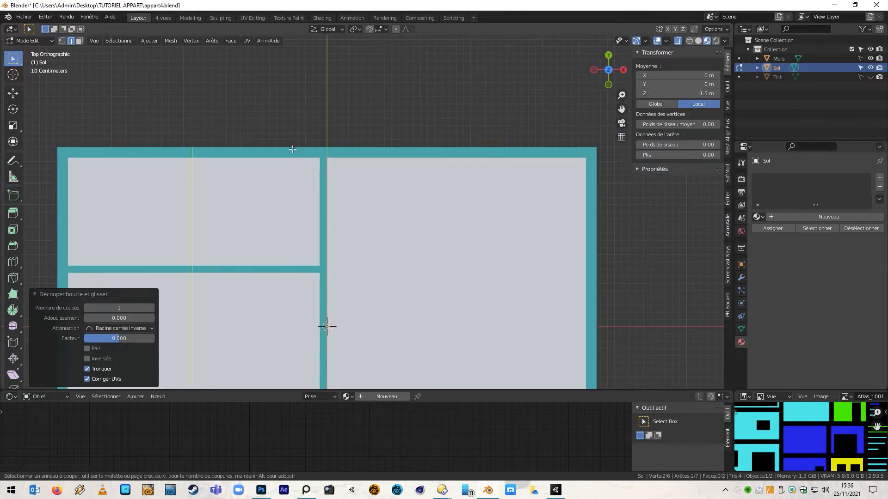
click(291, 149)
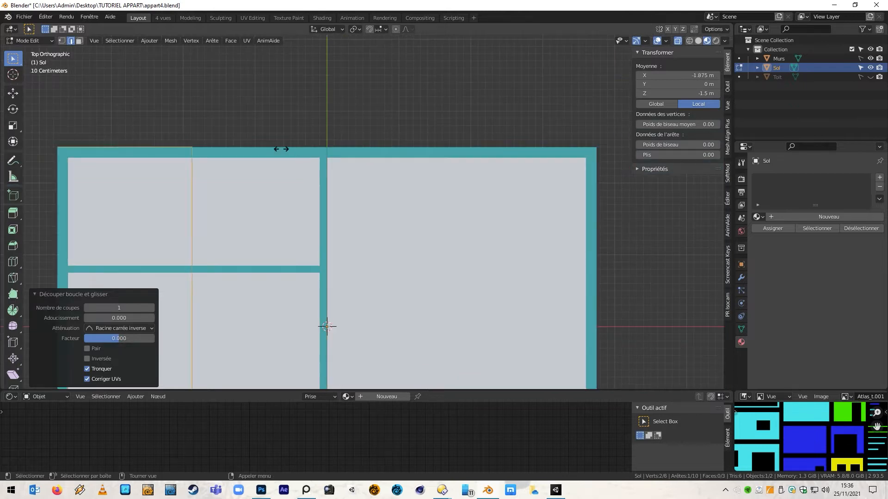
click(406, 148)
Slide the second floor cut onto the partition wall's edge, at X about -0.1 m.
scroll(342, 146, up, 6)
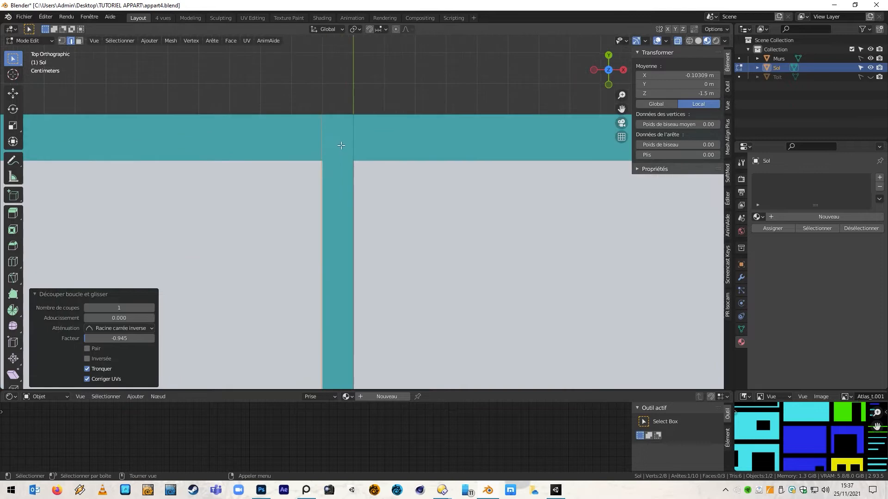
scroll(341, 145, up, 6)
key(g)
key(g)
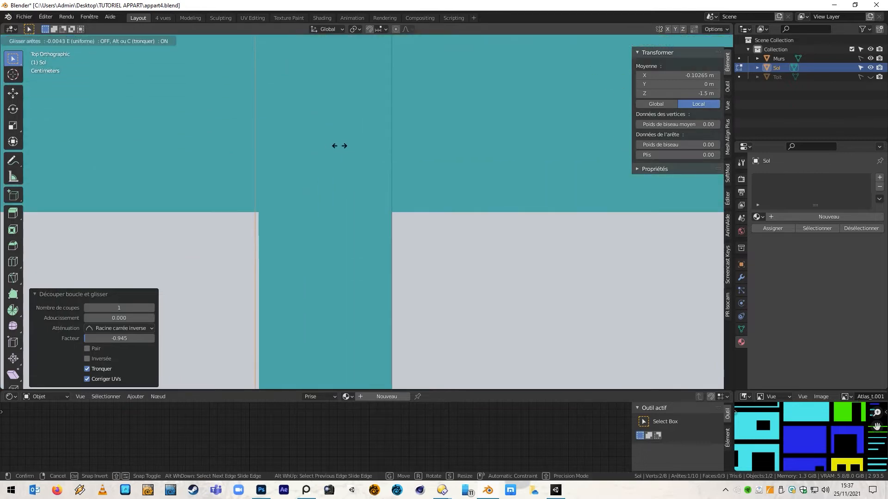
click(404, 143)
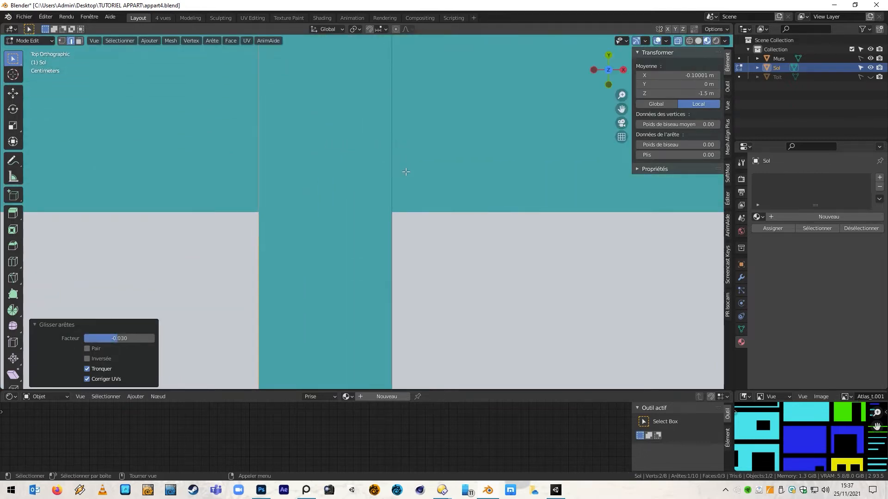
Add a loop cut across the Sol floor parallel to the X axis, at Y about 0.756 m beside the shorter partition.
scroll(398, 208, down, 5)
scroll(296, 319, up, 4)
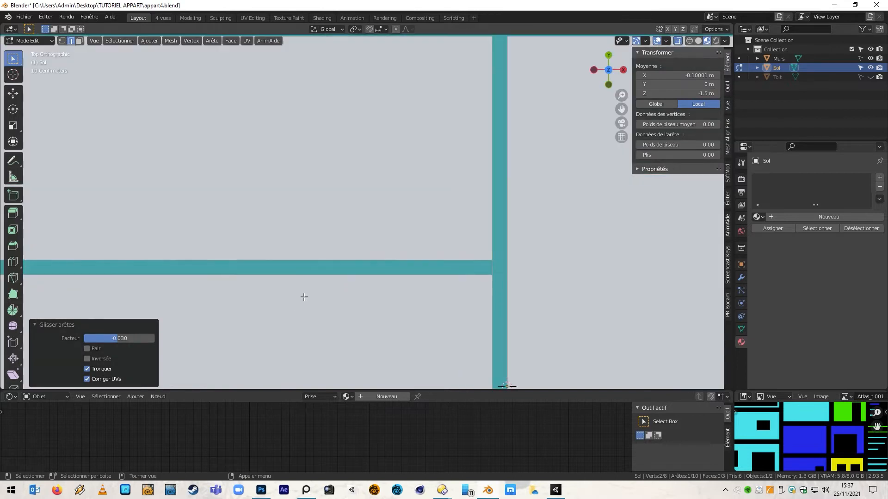
scroll(305, 296, down, 3)
key(ctrl+r)
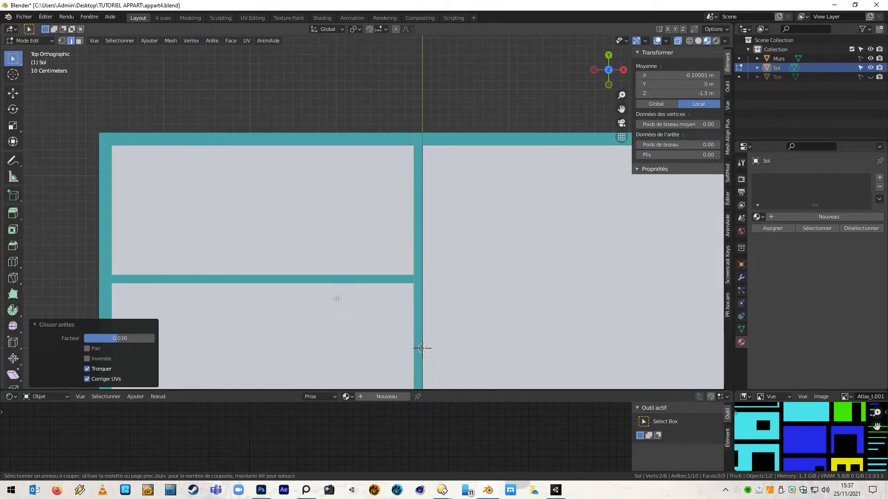
click(97, 265)
click(108, 208)
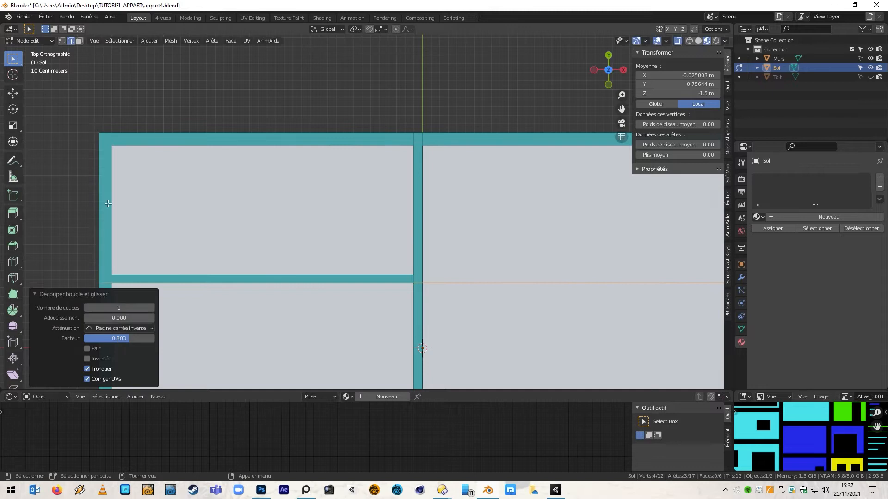
Slide the new floor cut onto the shorter partition's near edge, at Y about 0.75 m.
scroll(416, 281, up, 3)
scroll(417, 281, up, 3)
key(g)
key(g)
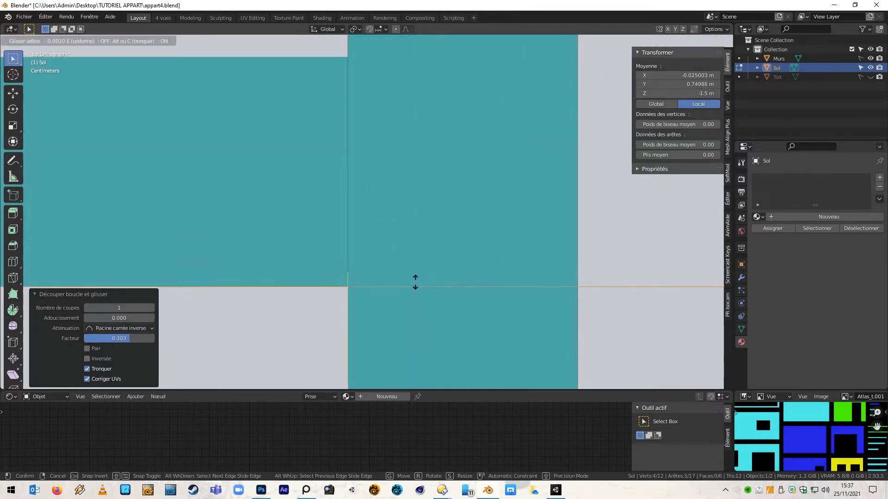
click(415, 278)
Add another parallel loop cut on the other side of the shorter partition, at Y about 0.851 m.
scroll(405, 278, down, 8)
scroll(405, 278, down, 7)
key(ctrl+r)
click(99, 215)
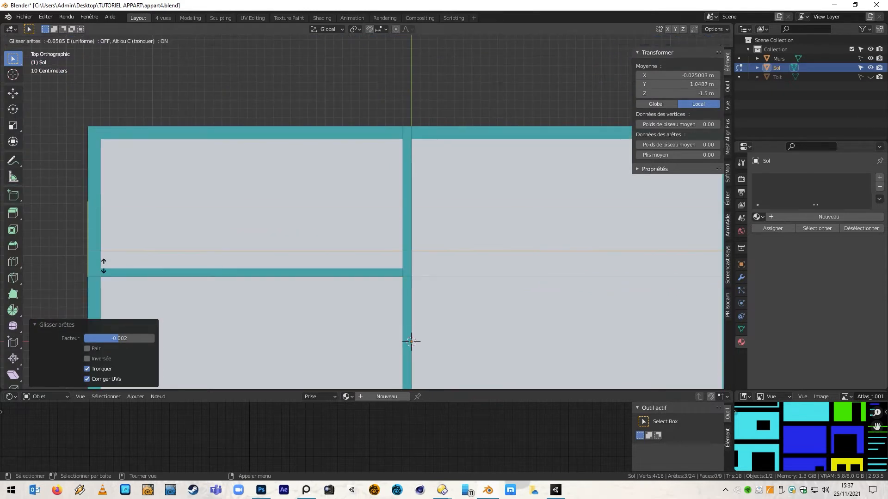
click(411, 341)
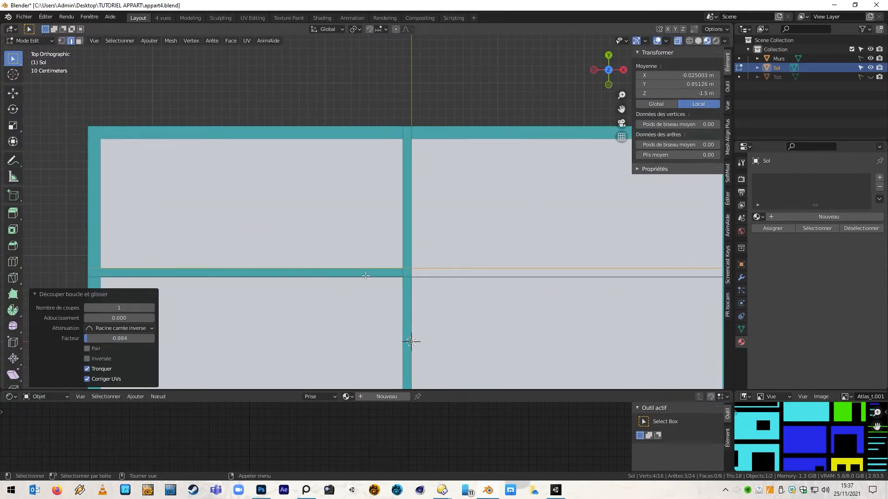
Slide this second crosswise cut exactly onto the partition's far edge, at Y about 0.85 m.
scroll(404, 266, up, 15)
scroll(404, 266, up, 1)
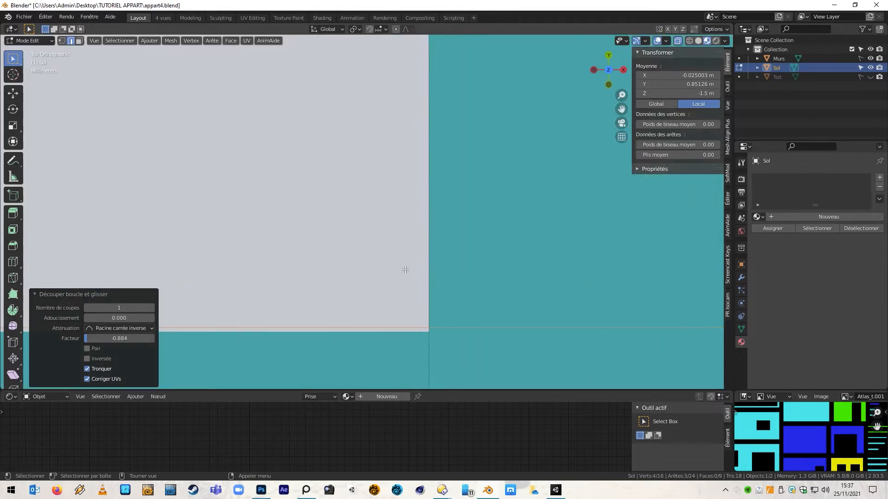
key(g)
key(g)
click(405, 306)
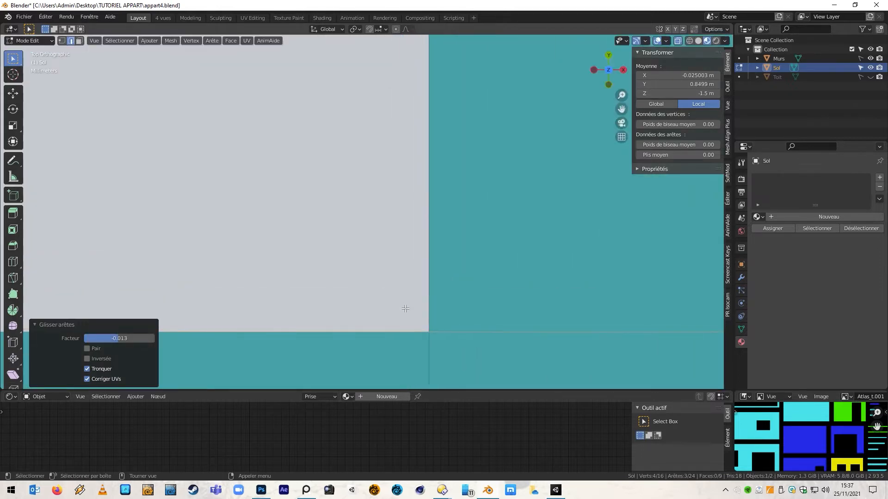
Hide the Murs object to expose the divided floor in perspective and switch to face selection.
scroll(406, 307, down, 12)
middle_drag(401, 327, 434, 250)
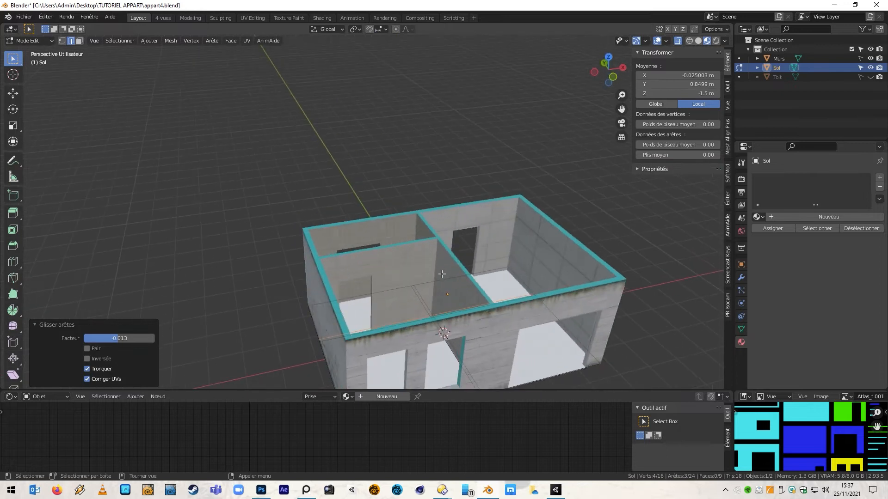
scroll(442, 275, up, 1)
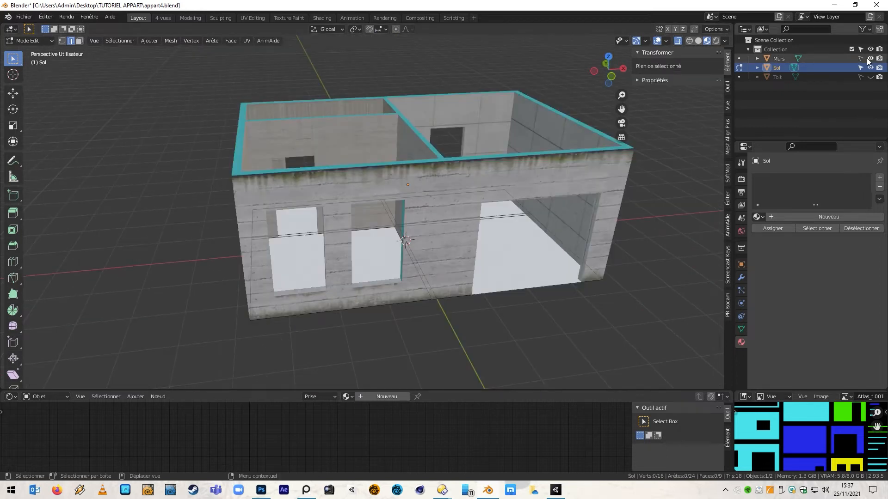
click(865, 58)
middle_drag(402, 261, 373, 276)
key(3)
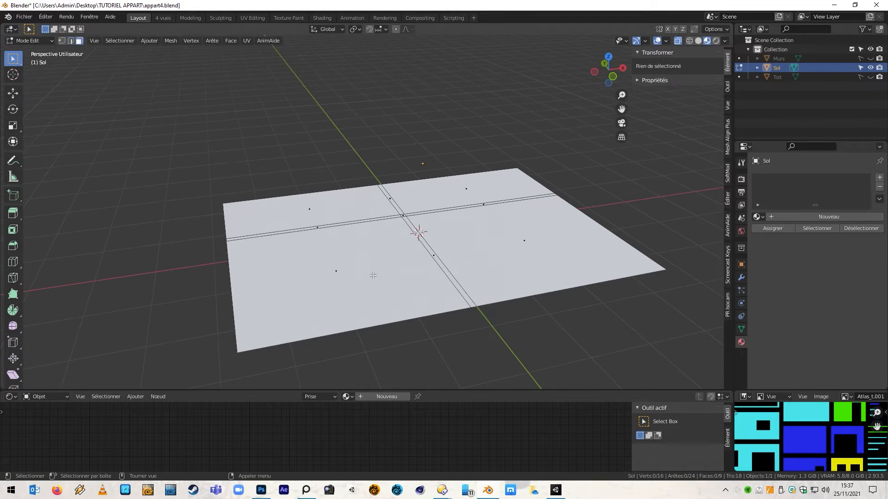
Select the large front-left floor face and create a new material named Sol_01 in a new slot.
click(342, 271)
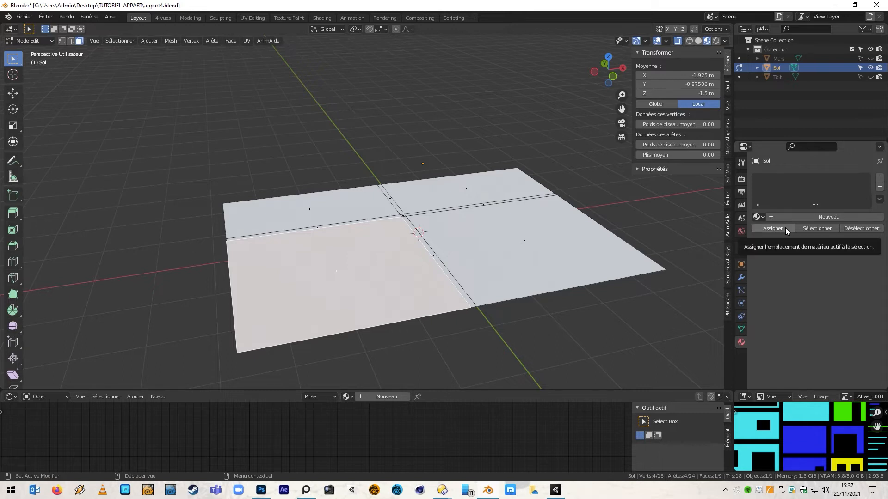
click(880, 177)
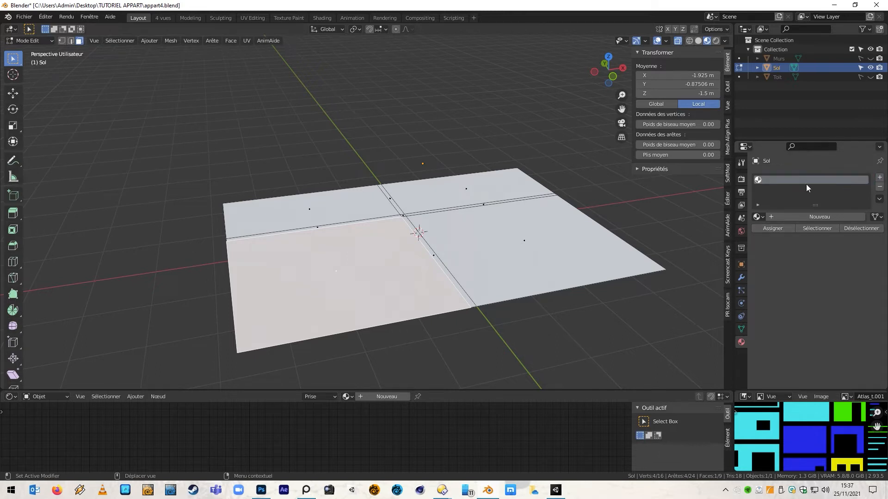
click(789, 217)
click(788, 216)
text(Sol_01)
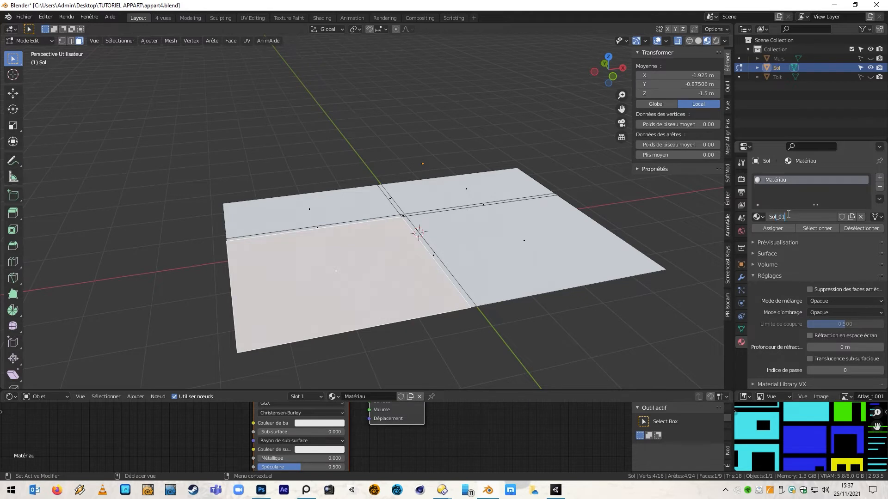
key(Return)
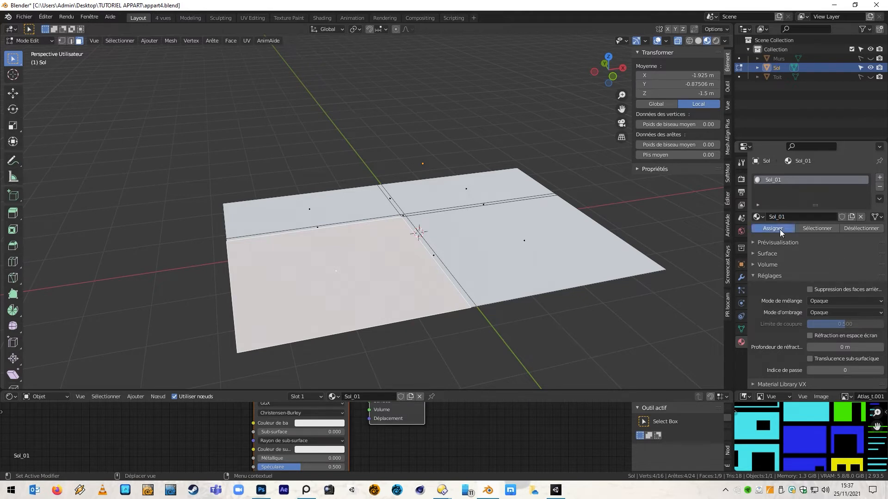
Expand the Surface settings of Sol_01 and set its base colour to pure white, value 1.000.
scroll(818, 327, down, 2)
scroll(814, 314, up, 2)
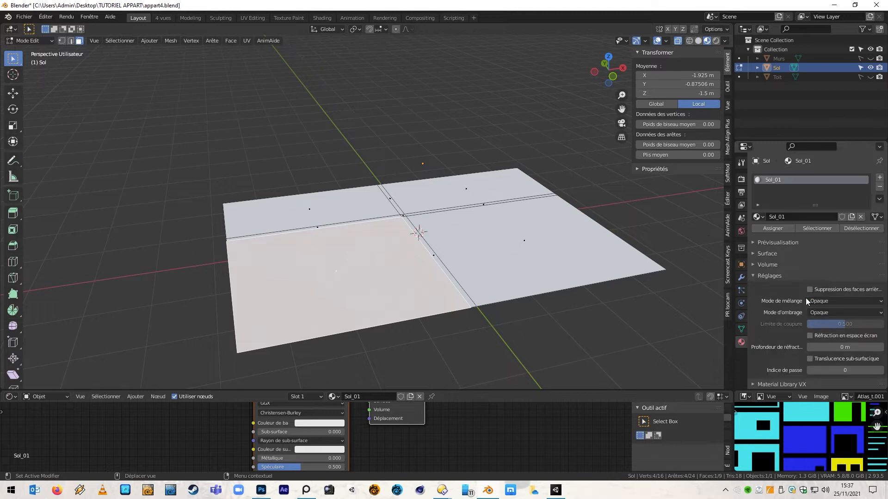
click(755, 242)
click(753, 253)
click(839, 324)
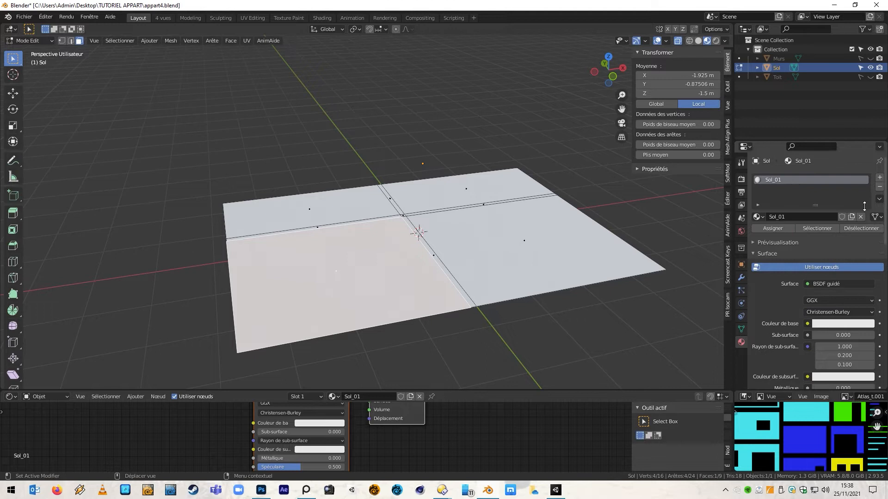
click(844, 324)
drag(867, 198, 868, 188)
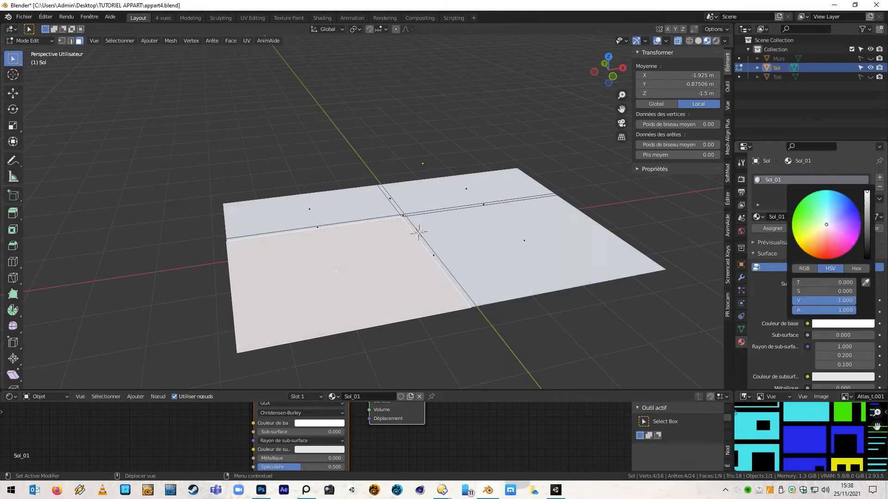
Try a red base colour on Sol_01, then restore it to pure white.
click(431, 331)
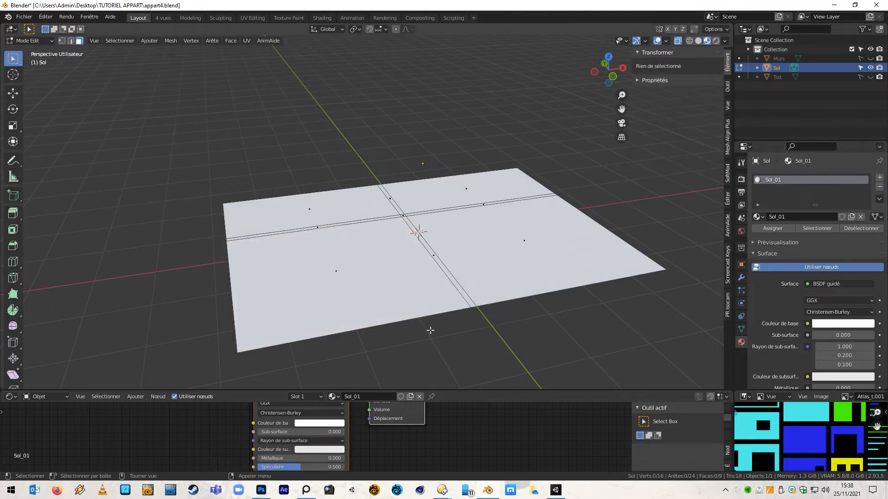
click(823, 324)
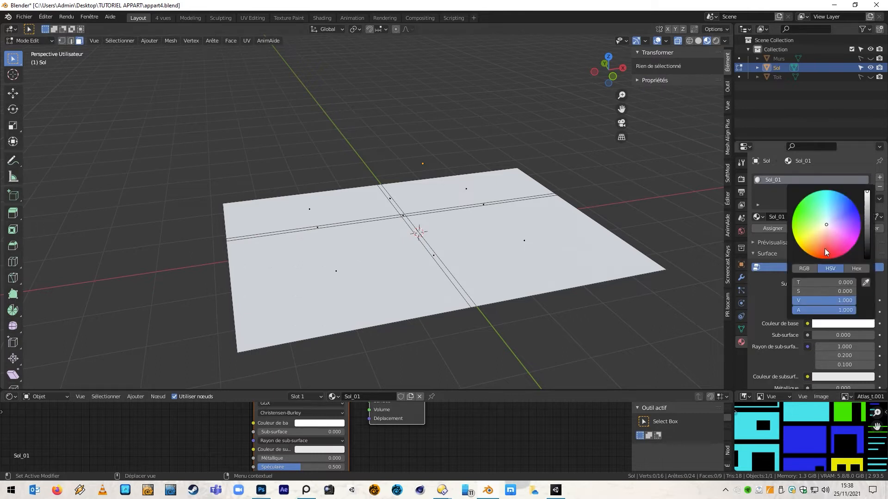
click(824, 249)
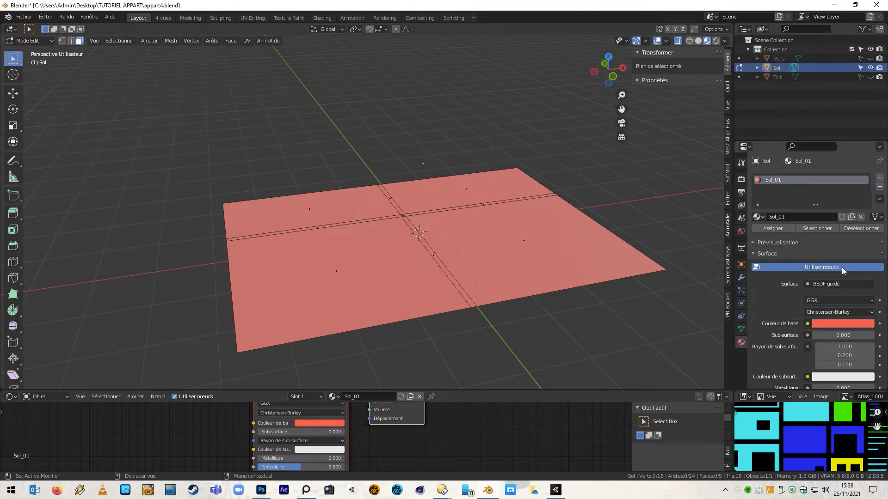
click(839, 323)
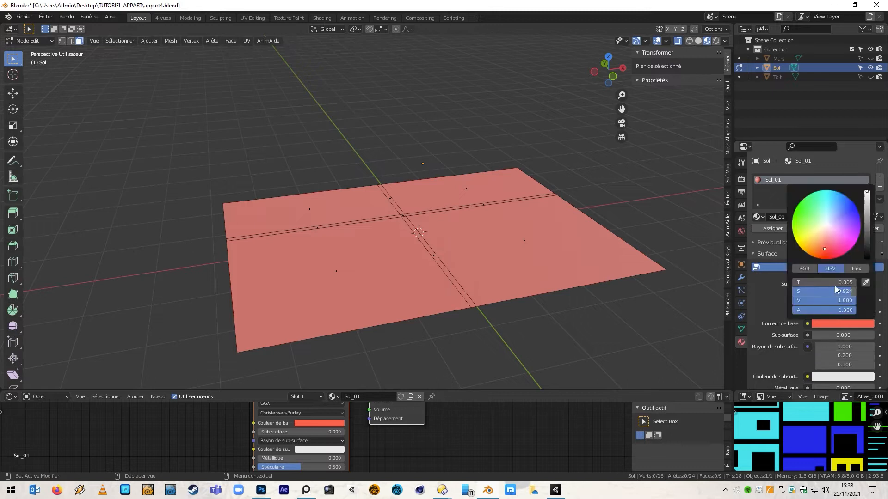
click(829, 227)
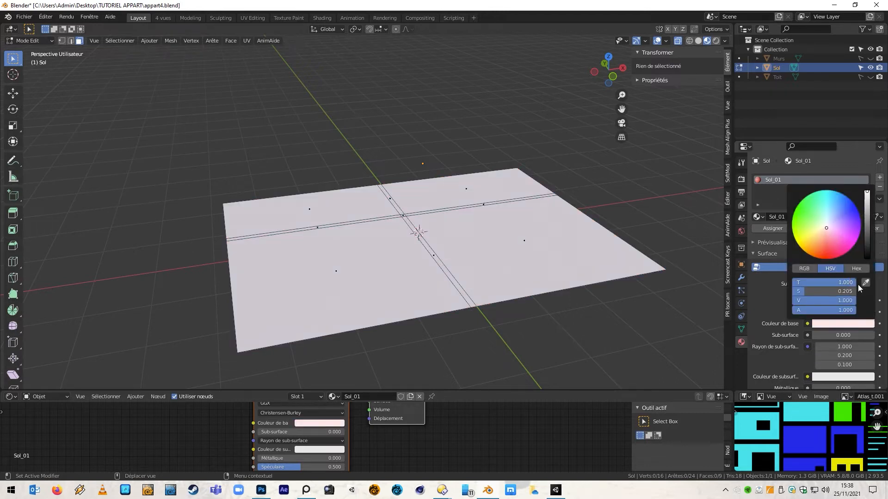
drag(853, 291, 476, 331)
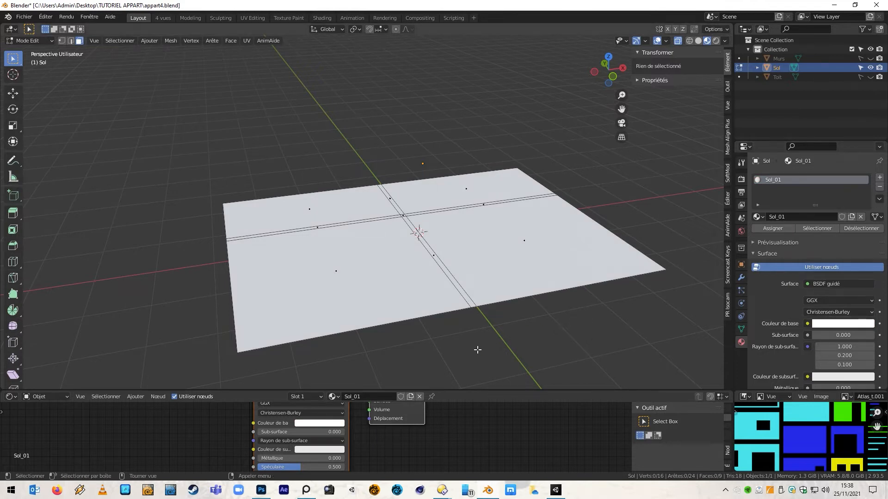
Select the large front-right floor face and add a second material named Sol_02 with a pure white base colour.
click(496, 283)
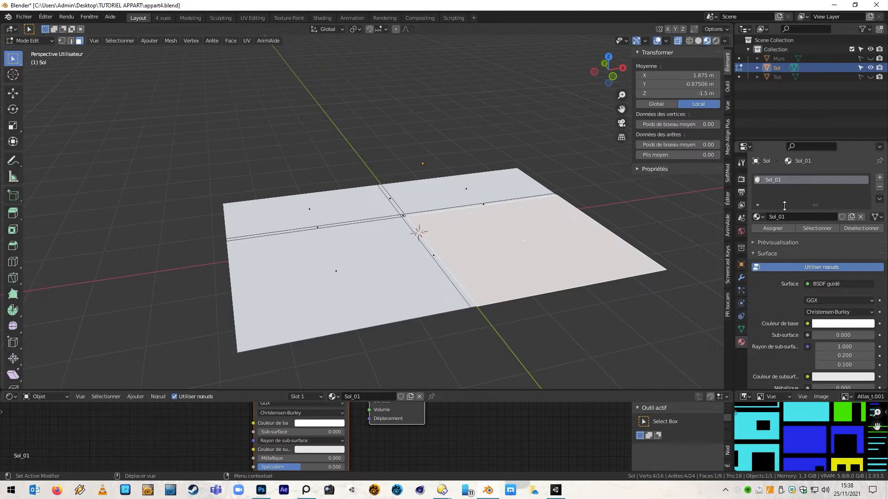
click(879, 178)
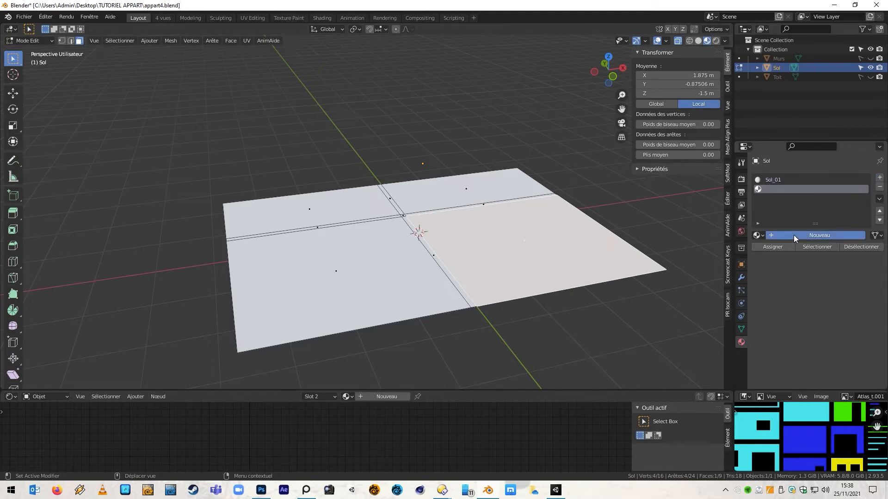
click(786, 235)
click(788, 235)
text(Sol_02)
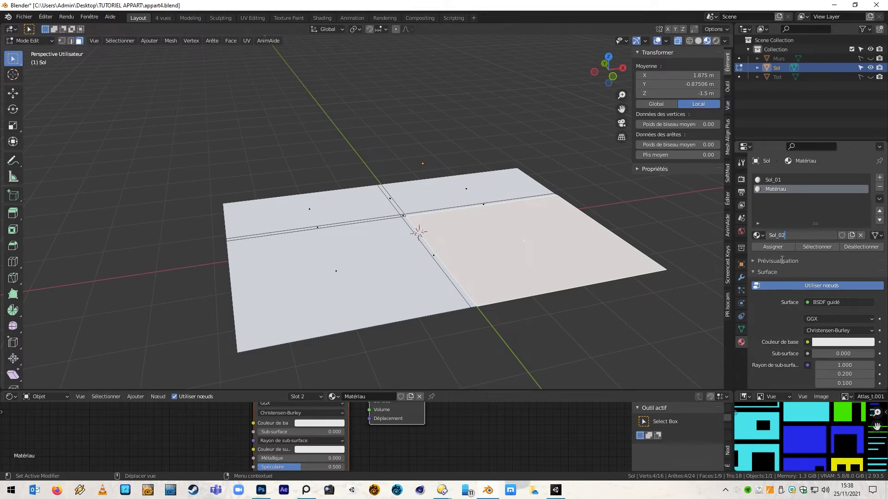
key(Return)
click(830, 342)
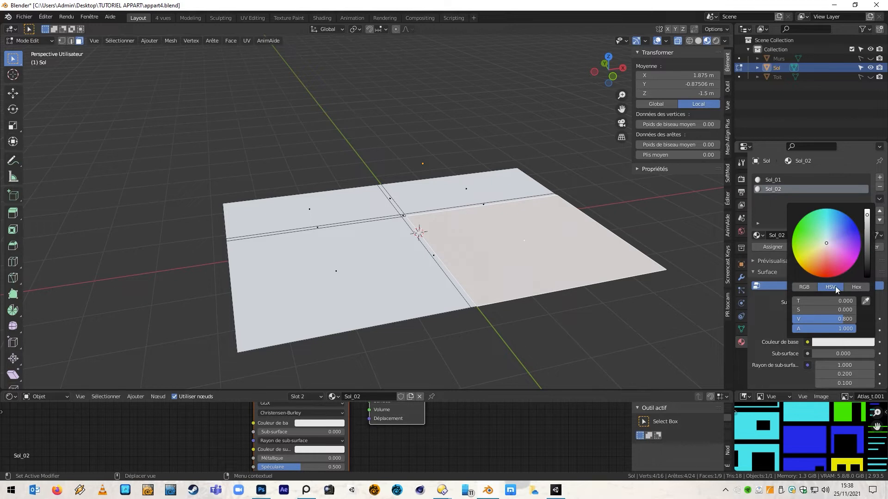
drag(866, 224, 867, 211)
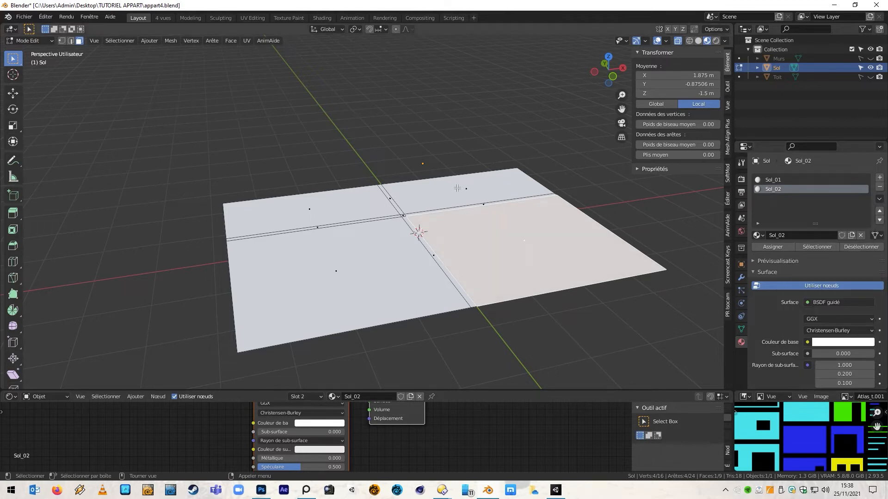
Select the rear-right floor face with the narrow strip in front of it and assign Sol_02 to both, checking against the walls.
middle_drag(474, 196, 454, 257)
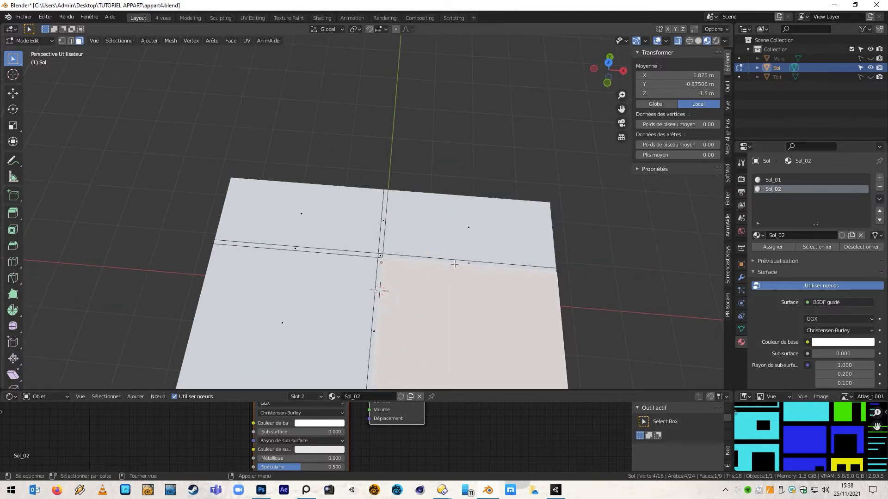
click(461, 237)
shift+click(469, 227)
shift+middle_drag(469, 227, 490, 166)
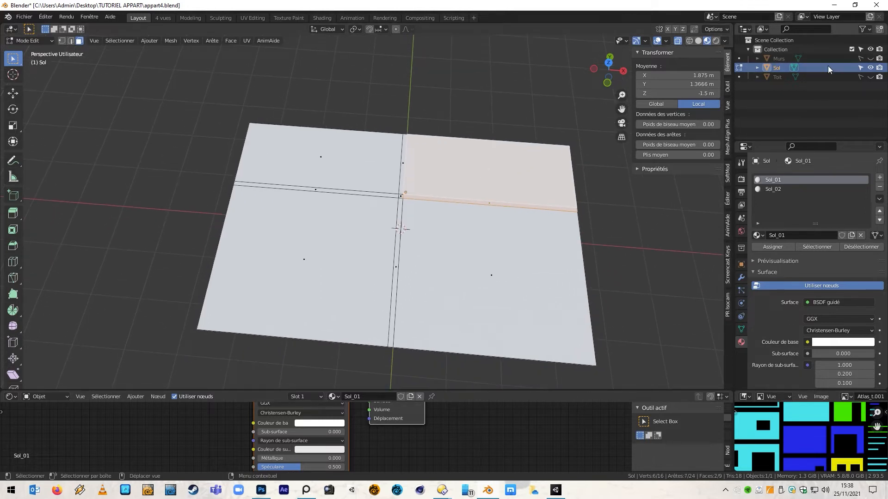
click(869, 58)
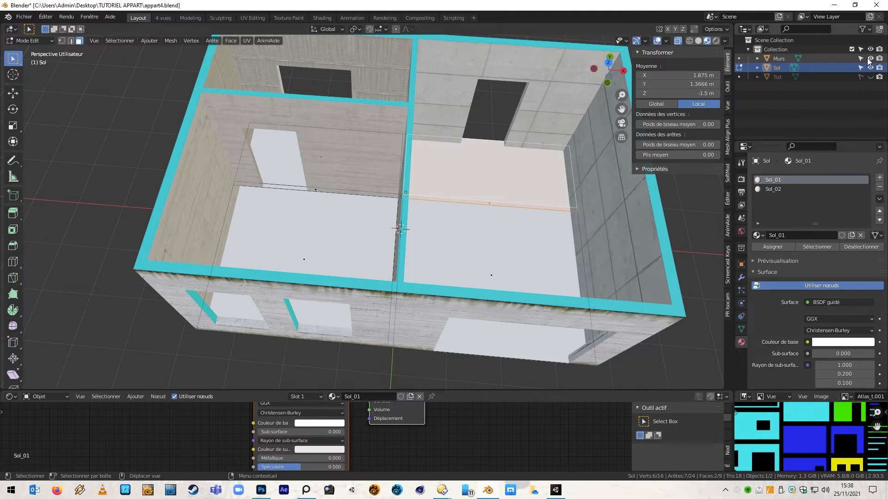
click(869, 59)
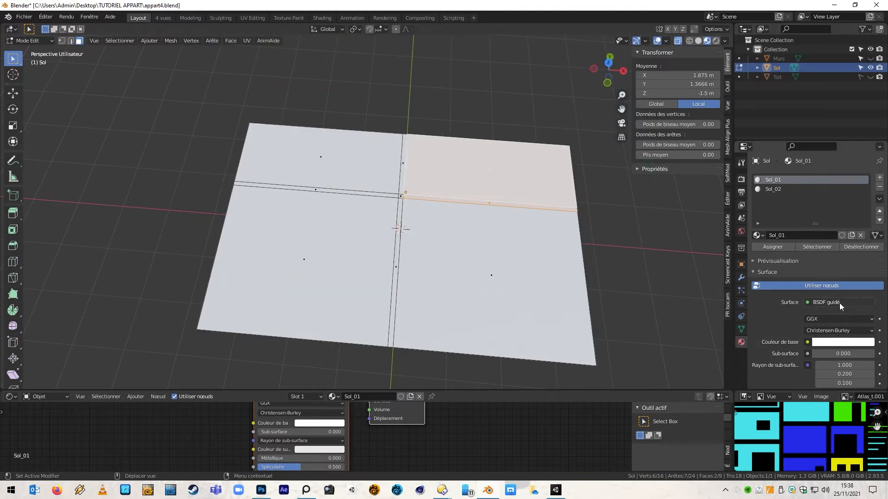
click(773, 190)
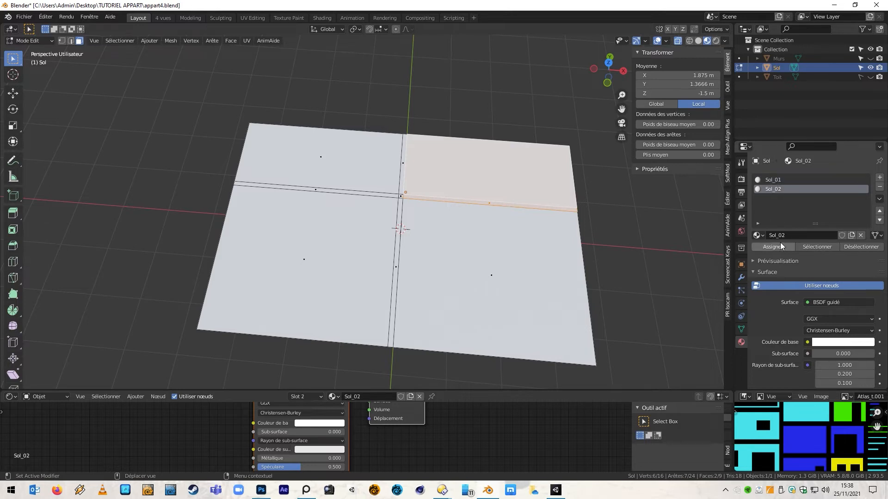
click(781, 246)
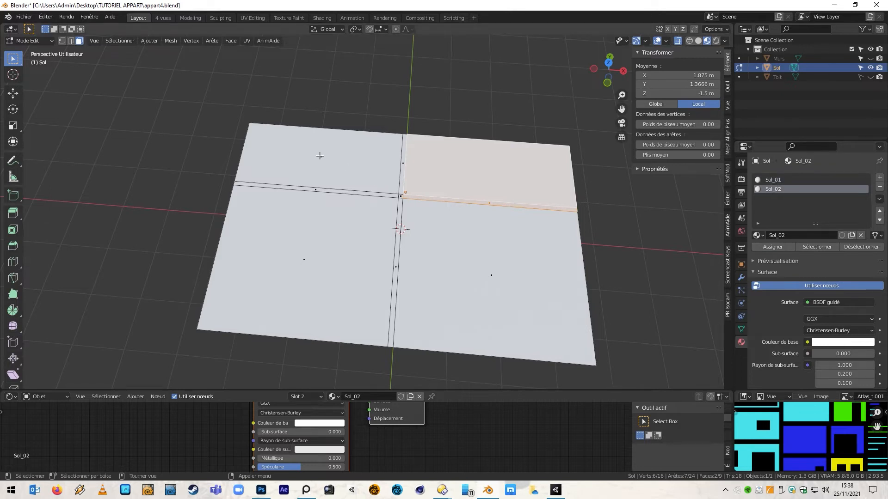
Select the rear-left floor face with the strip in front of it and add a material named Sol_03 with a white base colour.
click(319, 156)
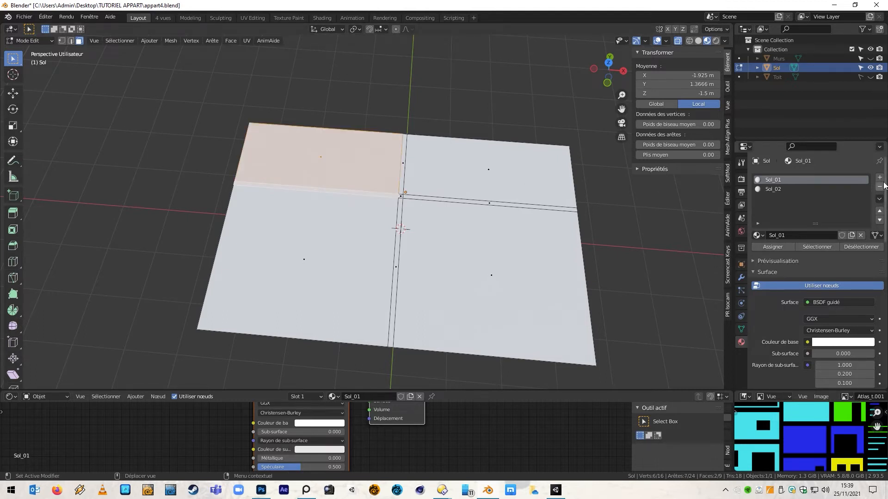
click(880, 178)
click(800, 234)
click(801, 235)
text(Sol)
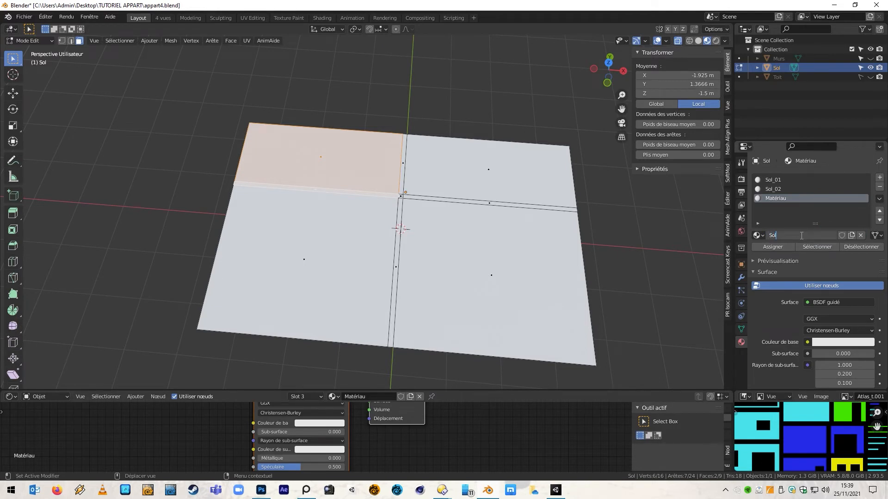
text(_03)
key(Return)
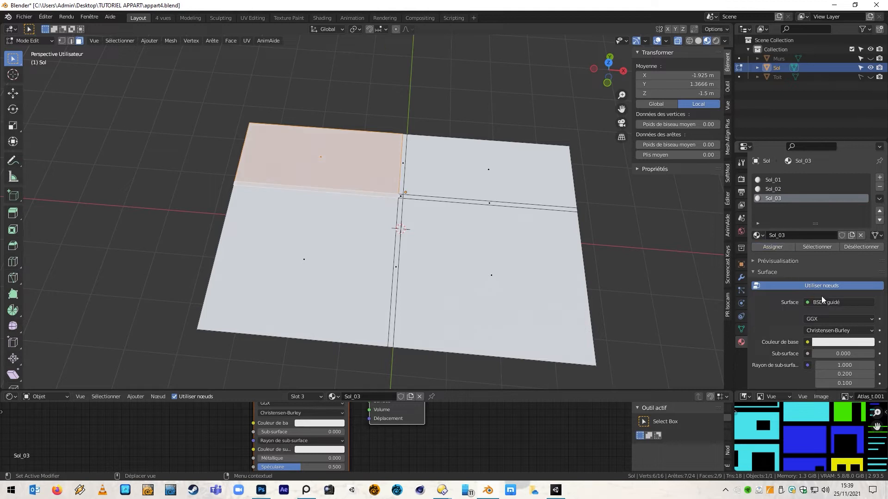
click(844, 342)
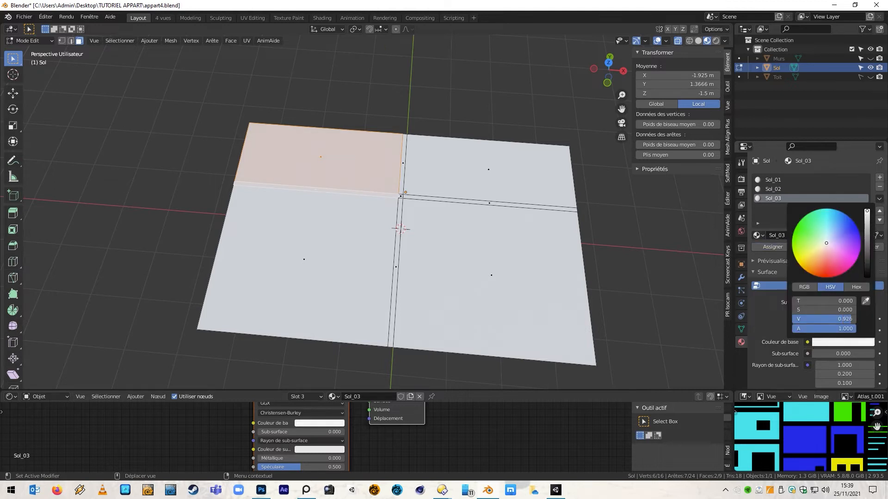
click(208, 168)
Extrude all the floor faces by 0.05 m to give the floor thickness, and check the slab's edges.
middle_drag(393, 240, 410, 187)
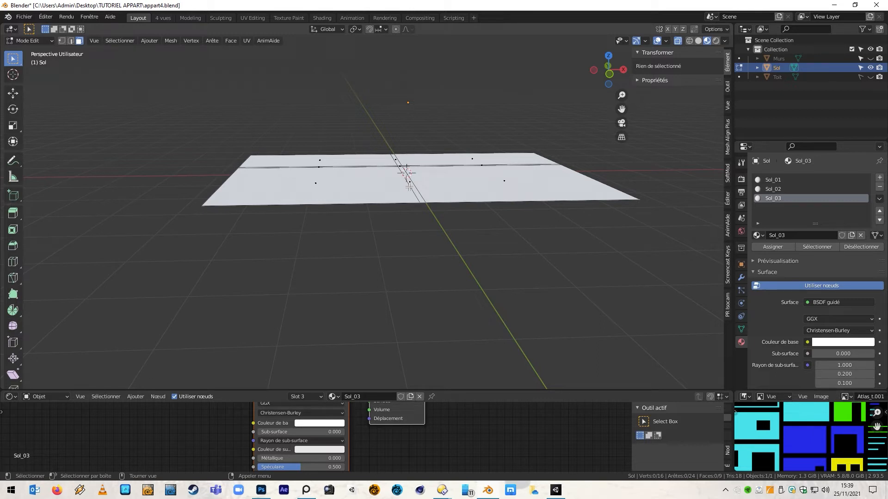
drag(147, 113, 667, 265)
key(e)
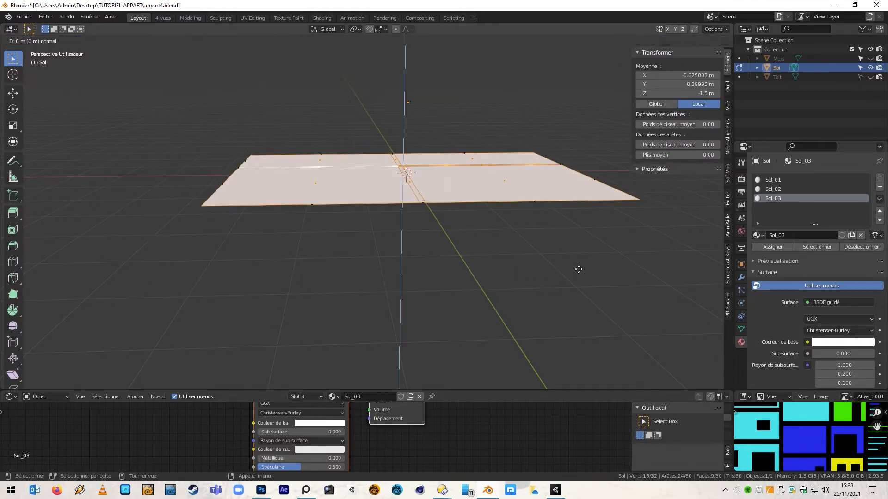
click(578, 271)
click(138, 358)
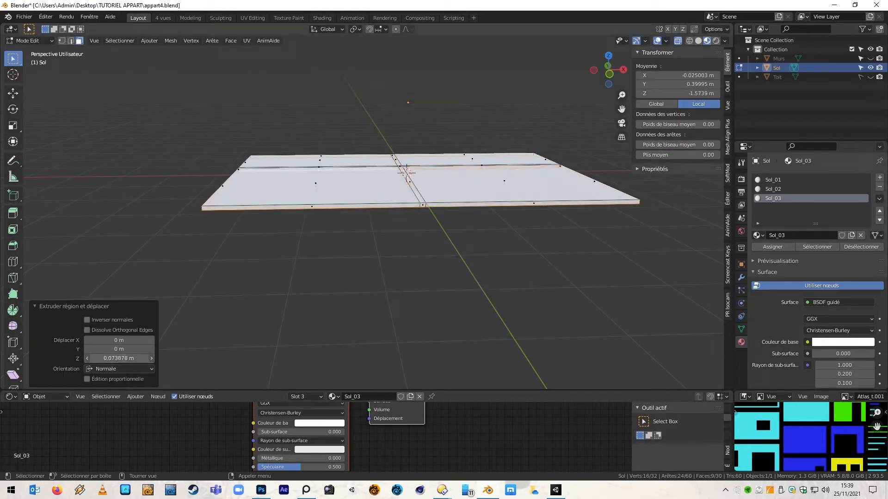
text(0.)
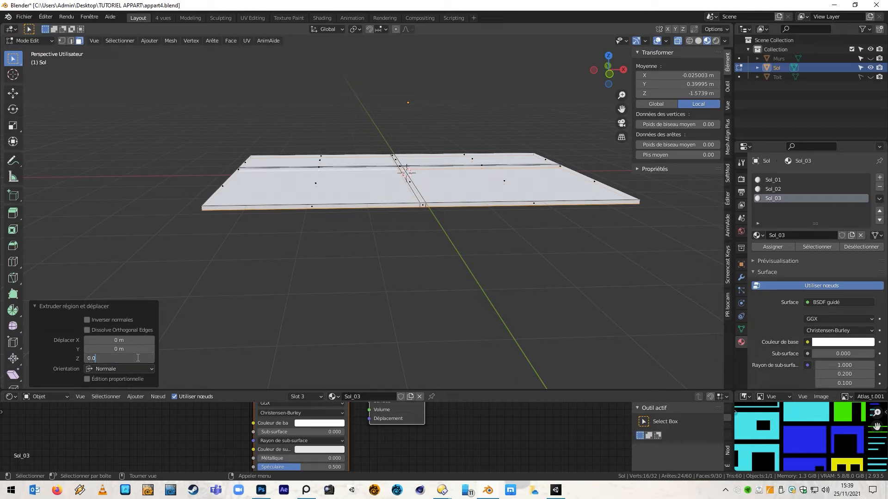
text(05)
key(Return)
click(252, 235)
scroll(279, 181, up, 5)
middle_drag(279, 181, 308, 184)
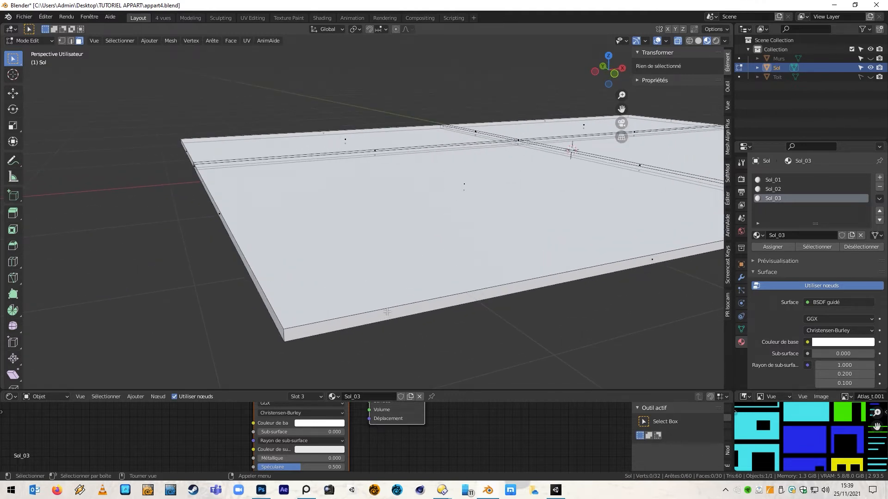
scroll(387, 312, down, 2)
middle_drag(413, 304, 462, 324)
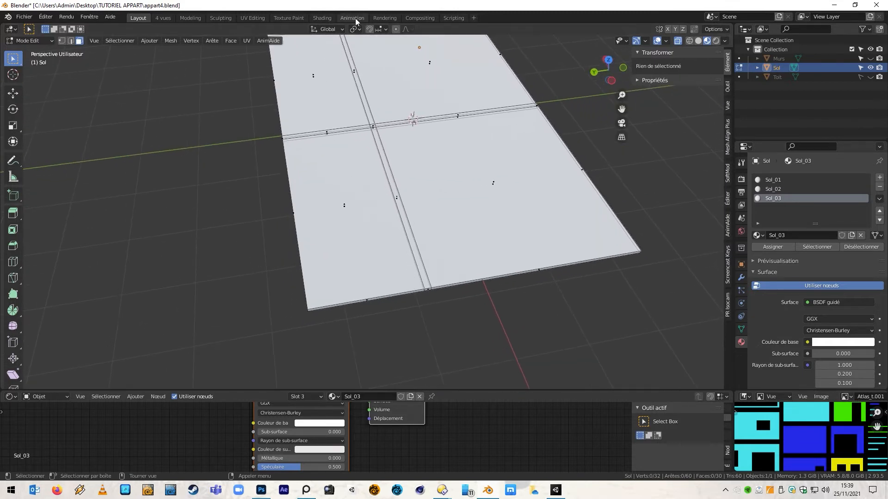
Switch to the UV Editing workspace, leave mesh editing on Murs, and open the Sol floor mesh for editing.
click(253, 18)
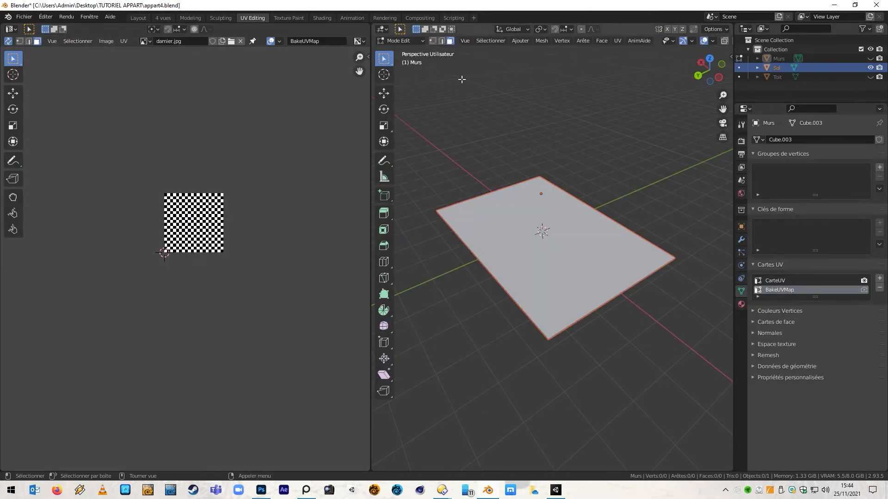
key(Tab)
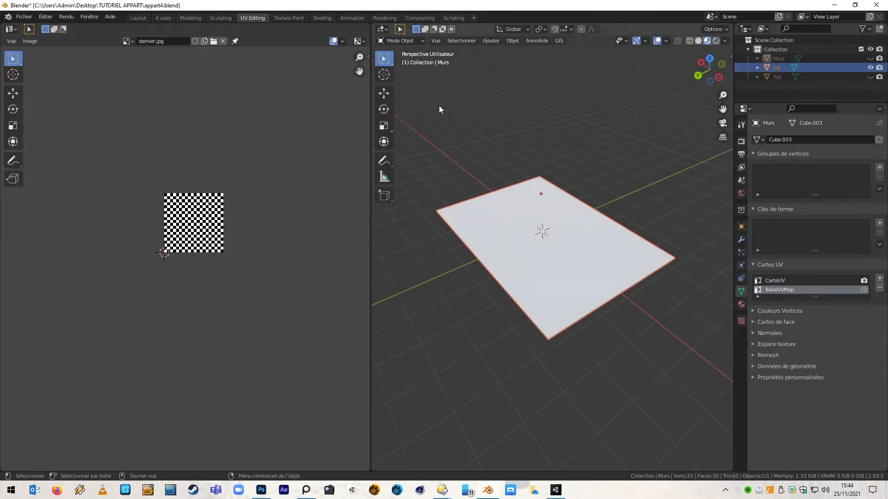
click(531, 268)
key(Tab)
scroll(525, 251, up, 3)
middle_drag(525, 250, 572, 256)
middle_drag(511, 278, 576, 329)
scroll(577, 314, down, 3)
Mark the outer edges of the floor slab as UV seams.
click(620, 365)
key(ctrl+e)
click(620, 365)
ctrl+click(612, 376)
middle_drag(612, 377, 513, 370)
ctrl+click(666, 326)
right_click(586, 328)
click(586, 328)
middle_drag(656, 379, 560, 328)
key(ctrl+e)
click(515, 366)
scroll(559, 328, up, 3)
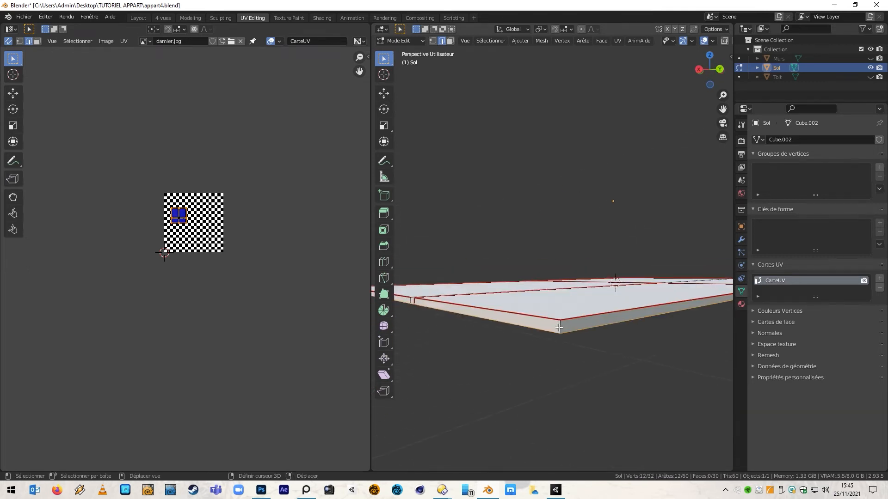
Select the edge loops running along the partition strips and mark them as UV seams.
middle_drag(413, 301, 659, 167)
alt+click(493, 224)
right_click(468, 210)
click(464, 230)
alt+click(462, 224)
right_click(435, 210)
click(433, 221)
middle_drag(435, 219, 546, 268)
scroll(485, 275, up, 3)
click(464, 276)
scroll(464, 278, down, 2)
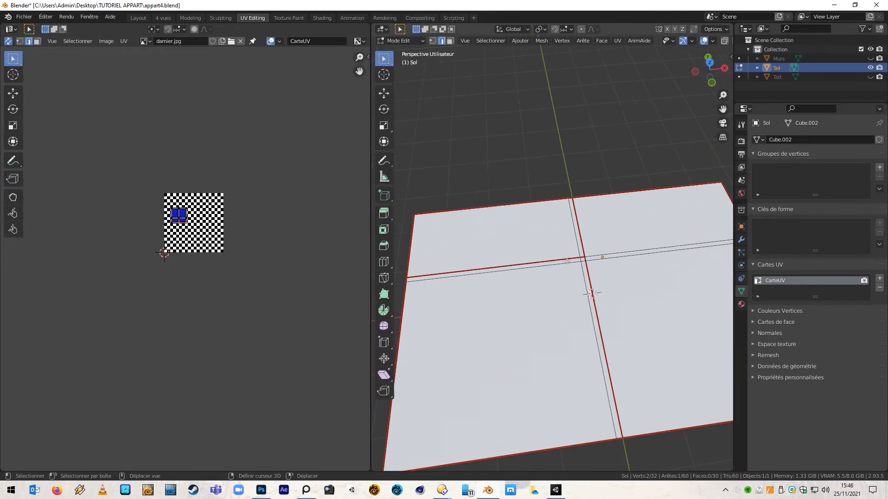
Adjust the seams on individual partition edges around the crossing so they follow the room boundaries.
middle_drag(470, 273, 597, 217)
right_click(535, 280)
click(535, 280)
click(554, 255)
right_click(554, 255)
click(554, 255)
right_click(537, 297)
click(538, 297)
right_click(526, 305)
click(526, 305)
right_click(540, 232)
mouse_move(526, 303)
middle_down()
mouse_move(536, 236)
mouse_move(539, 305)
middle_up()
click(539, 232)
click(547, 218)
Select all the floor's faces, unwrap them, and check the resulting UV islands against the checker image.
key(3)
key(a)
key(u)
click(398, 315)
scroll(206, 223, up, 9)
scroll(262, 243, down, 7)
click(539, 176)
middle_drag(587, 198, 559, 197)
Save the Blender file and export only the selected Sol mesh as sol.fbx into the BUNKER assets folder.
key(ctrl+s)
click(777, 71)
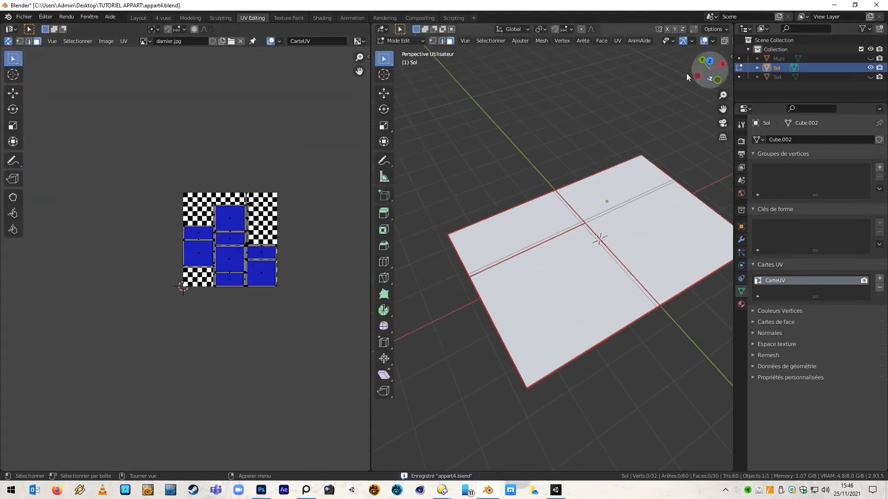
click(24, 17)
mouse_move(48, 150)
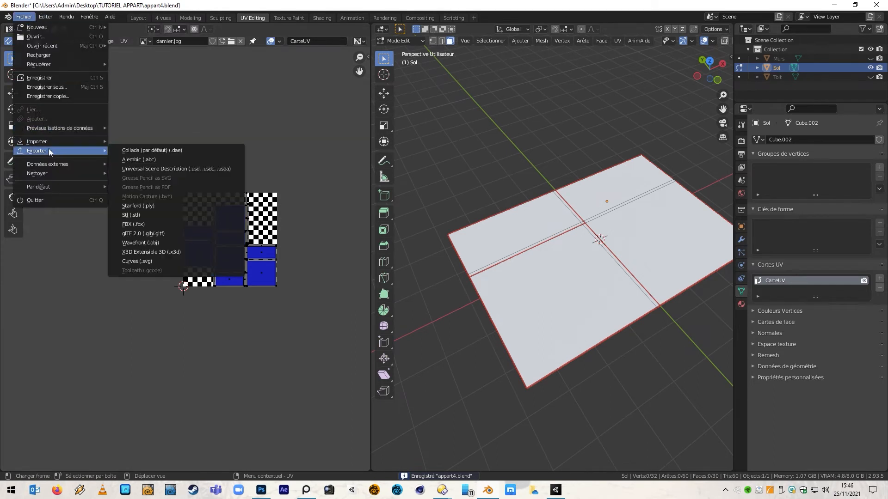
click(135, 225)
click(221, 406)
drag(221, 406, 150, 407)
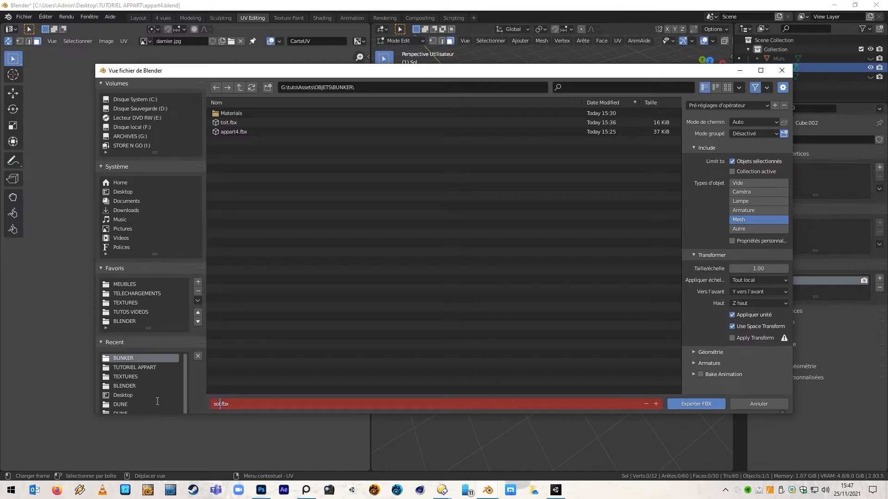
click(692, 403)
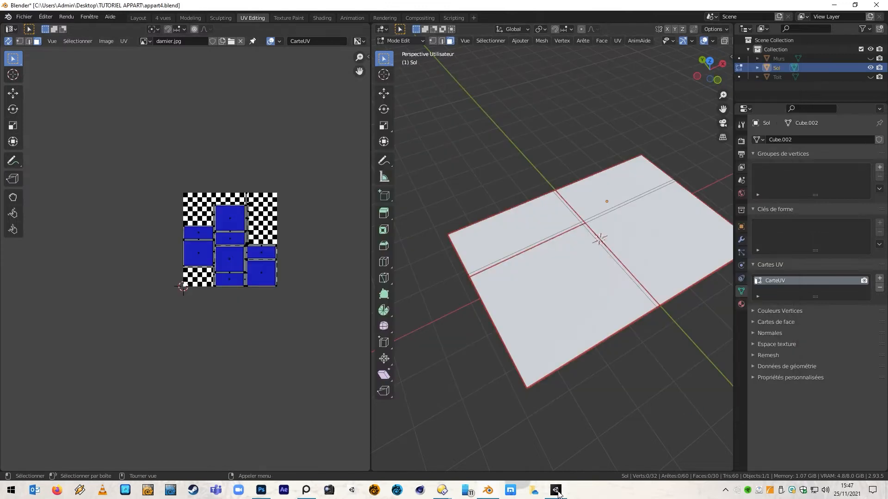
Switch to Unity, add the sol model to the SampleScene hierarchy, and view the floor through the bunker openings.
click(556, 491)
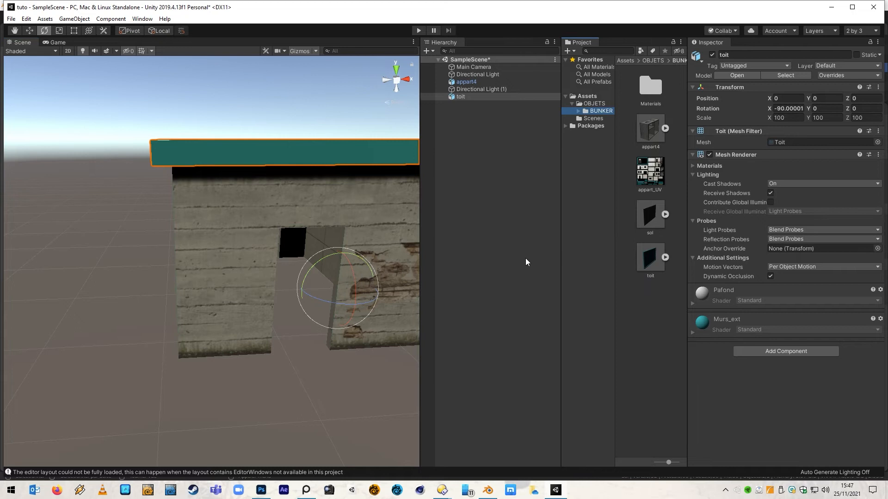
drag(650, 214, 506, 248)
alt+drag(335, 336, 681, 247)
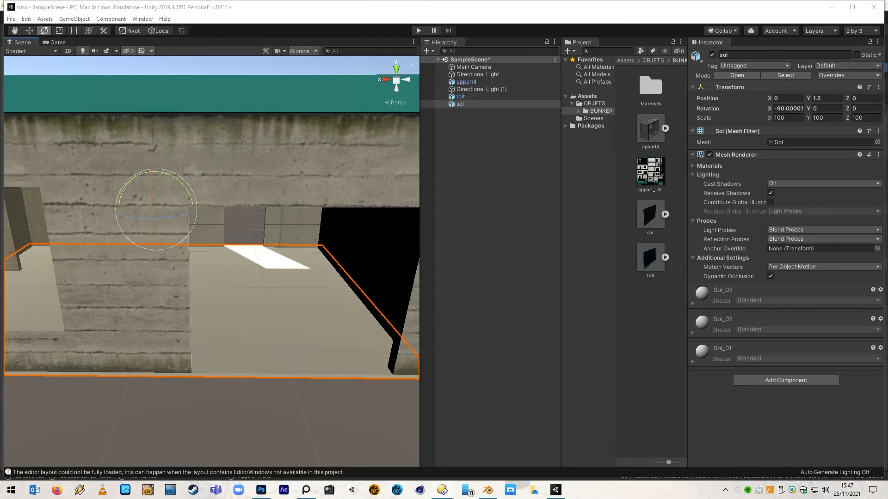
Switch to the Directory Opus file manager, browse the BETON textures, and select the reddish-brown square-tiled TexturesCom concrete floor image.
drag(0, 259, 303, 1)
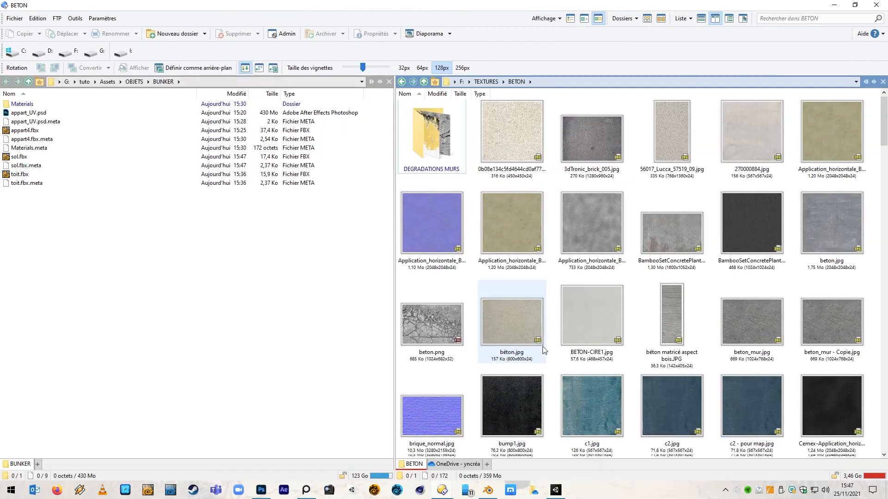
scroll(542, 345, down, 6)
scroll(542, 344, down, 10)
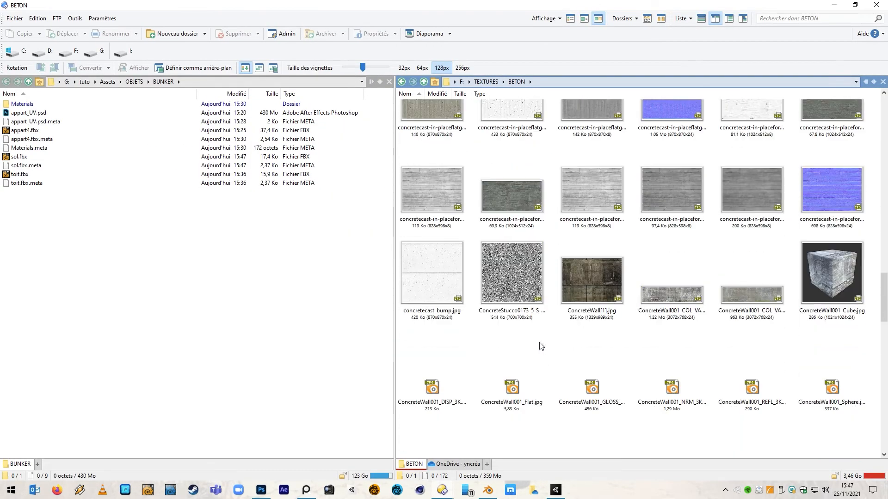
scroll(539, 345, down, 8)
scroll(540, 345, up, 5)
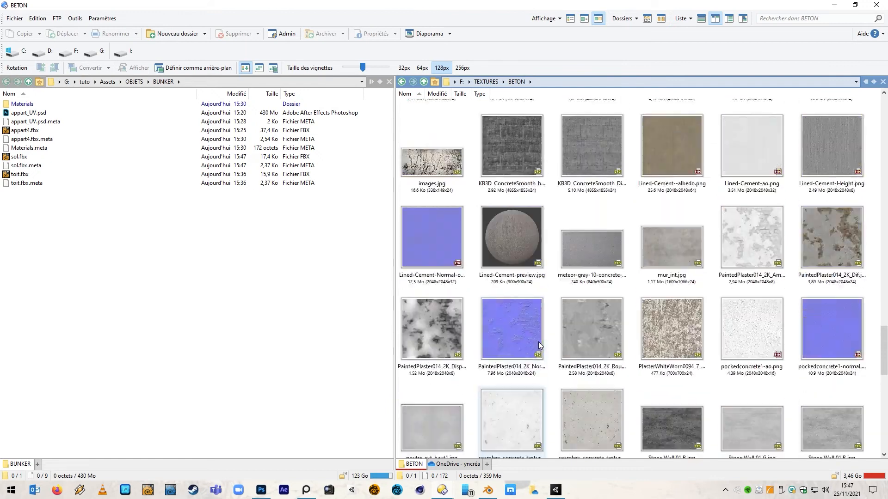
scroll(538, 342, down, 10)
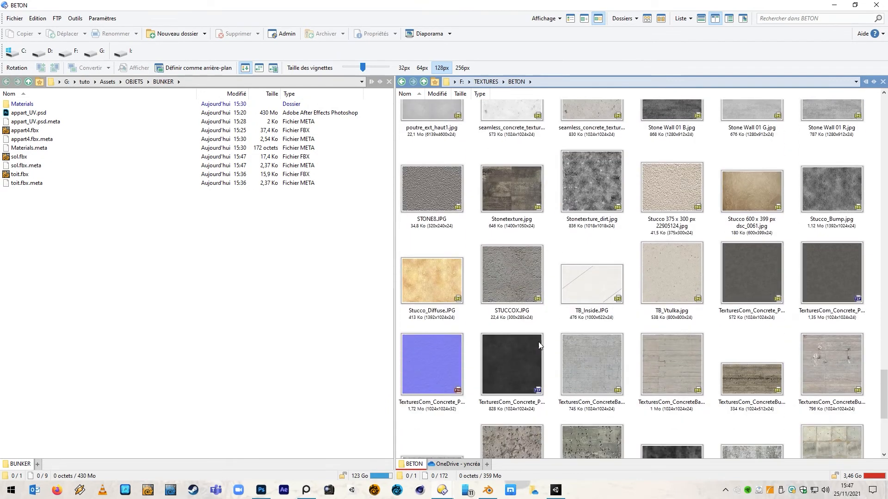
scroll(538, 342, down, 1)
click(593, 298)
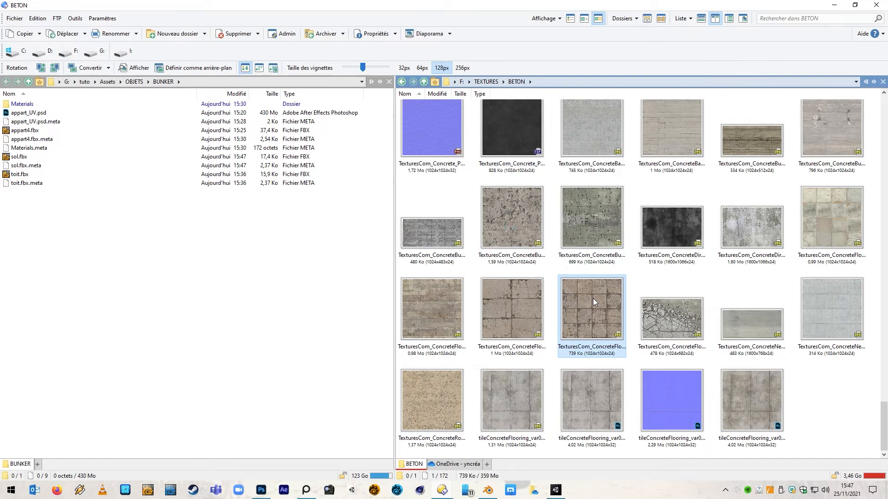
right_click(591, 312)
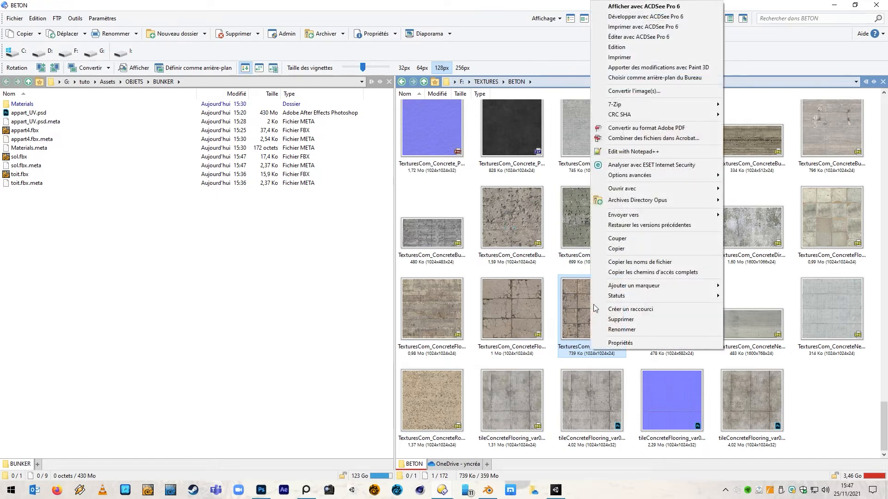
Import the TexturesCom_ConcreteFloors0058_1_seamless_S image into Unity's BUNKER folder and select the imported texture.
click(538, 7)
double_click(538, 7)
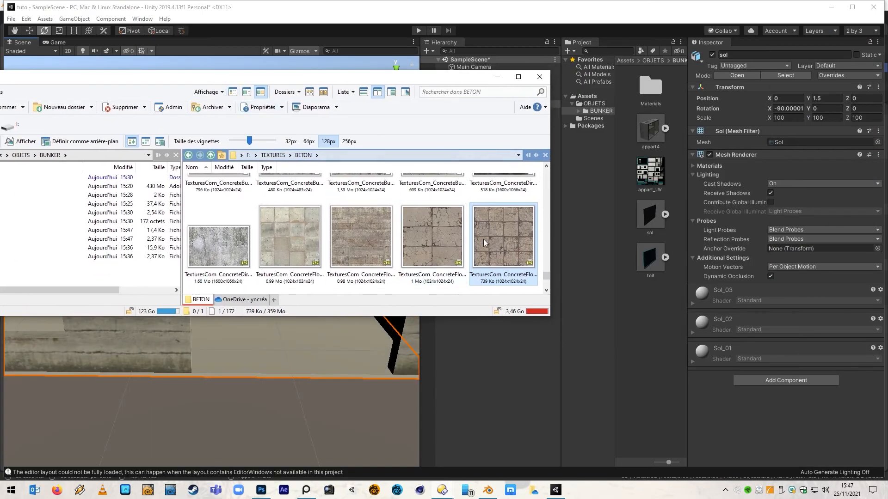
drag(615, 230, 656, 322)
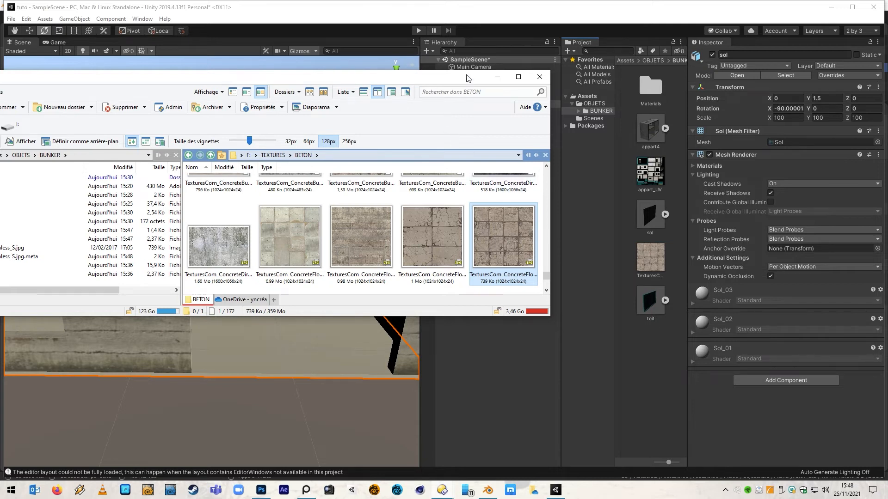
click(497, 76)
click(650, 257)
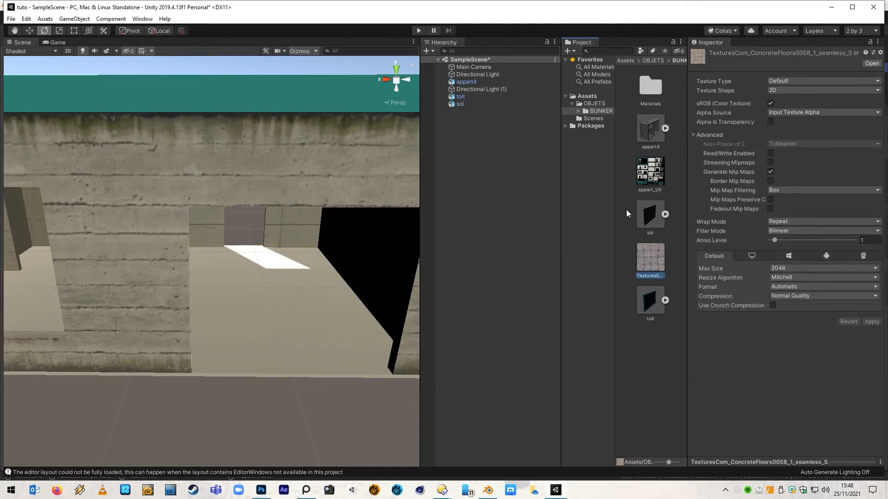
Set the sol model's material location to Use External Materials (Legacy) and apply the import settings.
click(650, 215)
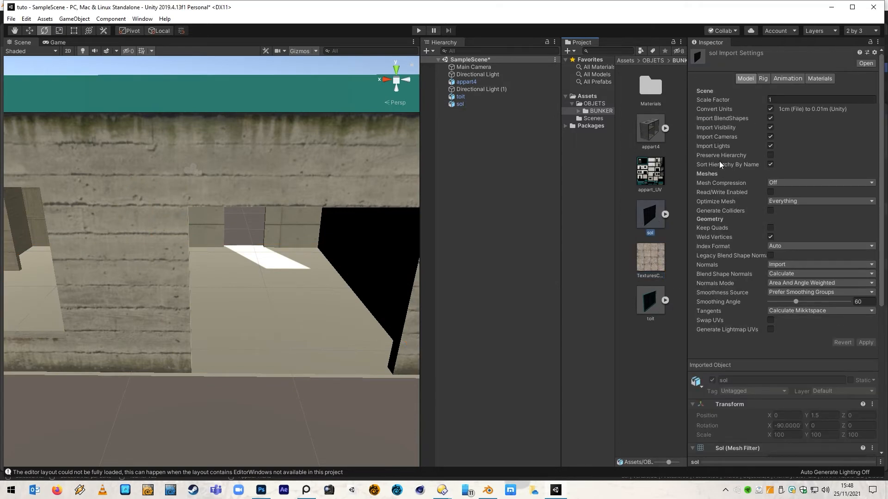
click(819, 78)
click(850, 110)
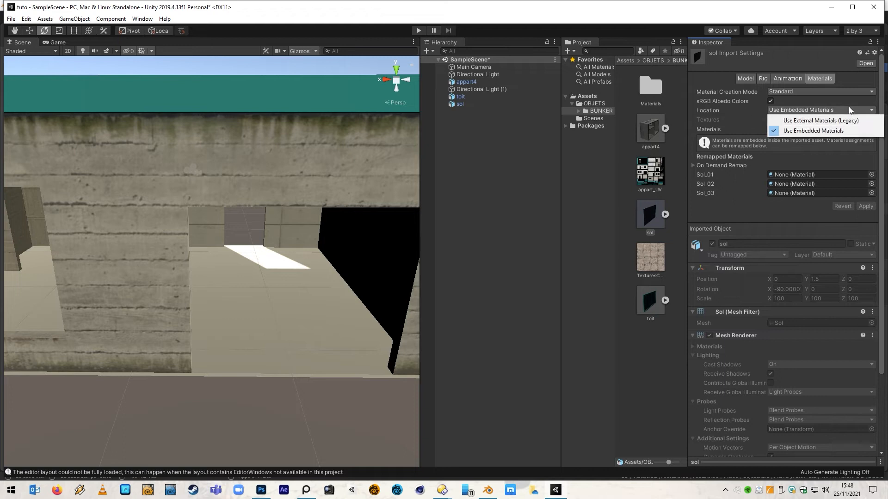
click(845, 119)
click(865, 173)
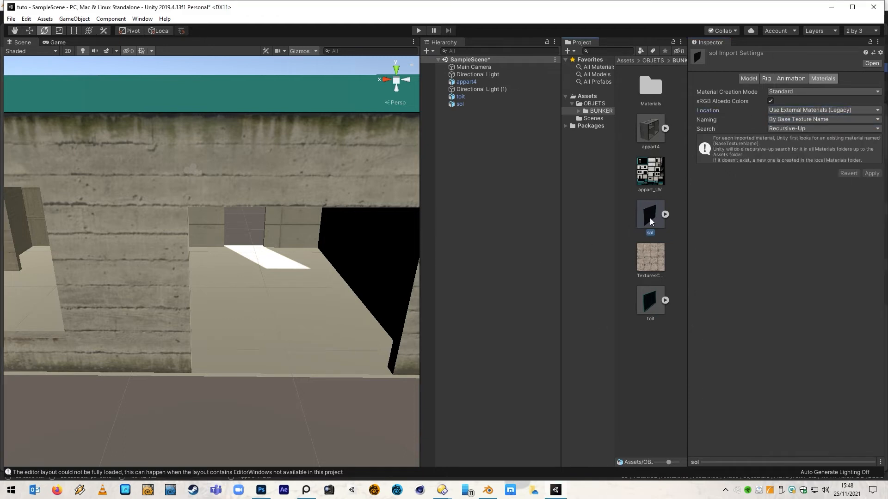
Select sol in the scene, try a red FF0000 albedo on Sol_02 to identify its room, and restore white.
click(460, 103)
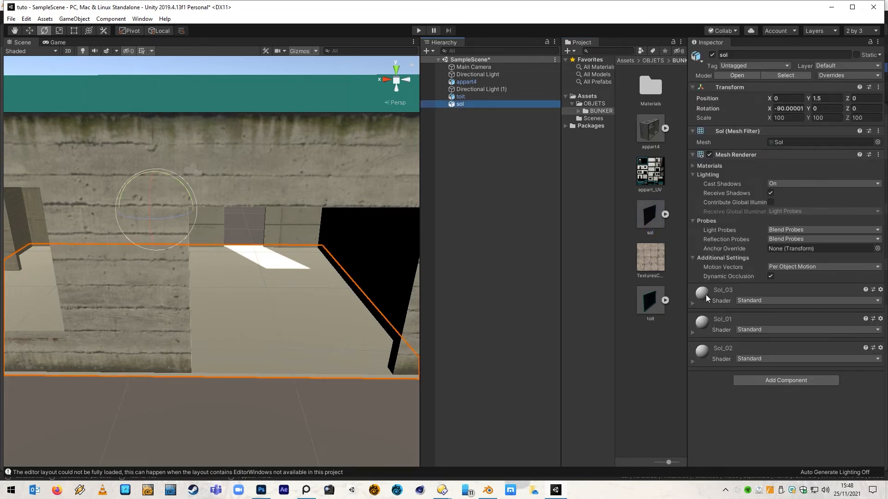
click(773, 392)
drag(825, 276, 859, 210)
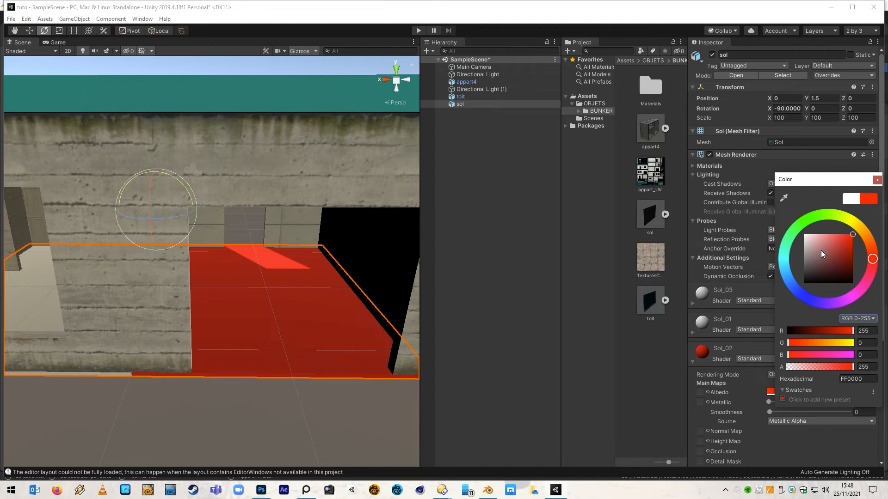
drag(823, 254, 781, 213)
key(Escape)
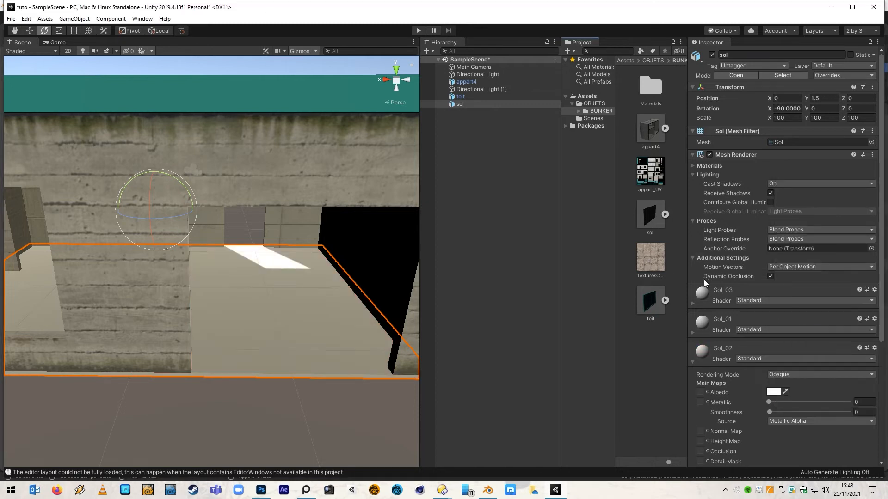
Apply the TexturesCom concrete floor texture as Sol_02's albedo and set its smoothness source to Albedo Alpha.
drag(650, 259, 702, 395)
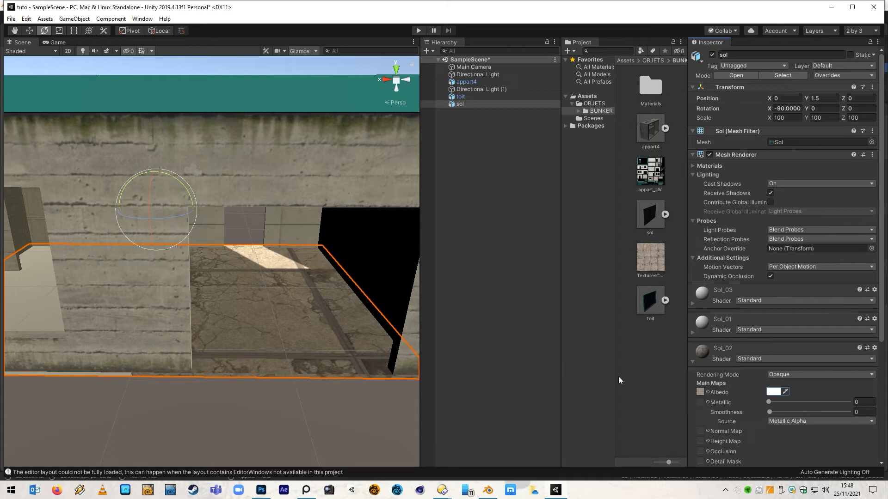
scroll(297, 333, up, 6)
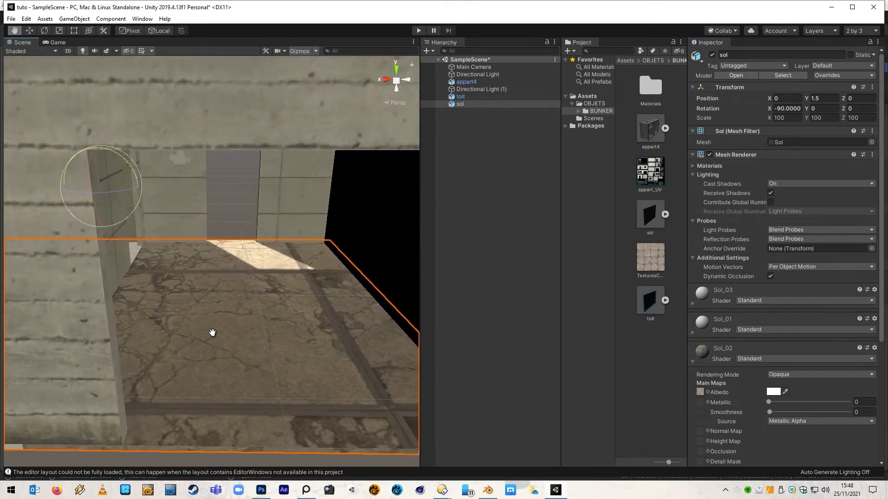
click(777, 421)
click(793, 442)
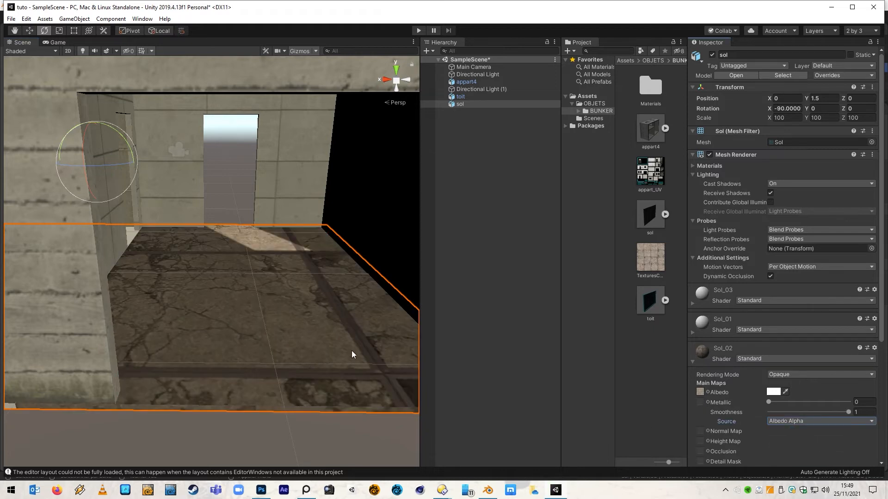
Set Sol_02's main maps tiling to 4 by 4 and its secondary maps tiling to 1 by 1.
scroll(353, 353, down, 2)
scroll(784, 311, down, 5)
text(4)
key(Tab)
text(4)
alt+drag(224, 312, 117, 296)
right_drag(117, 295, 305, 312)
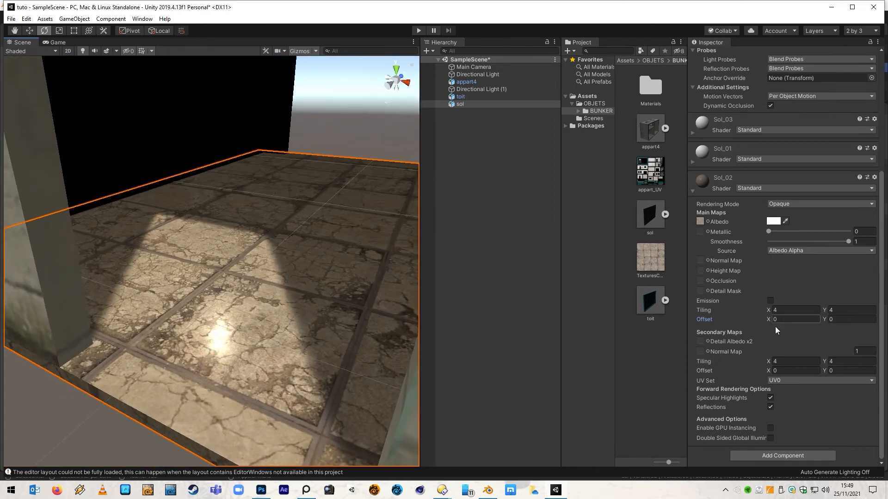
click(787, 361)
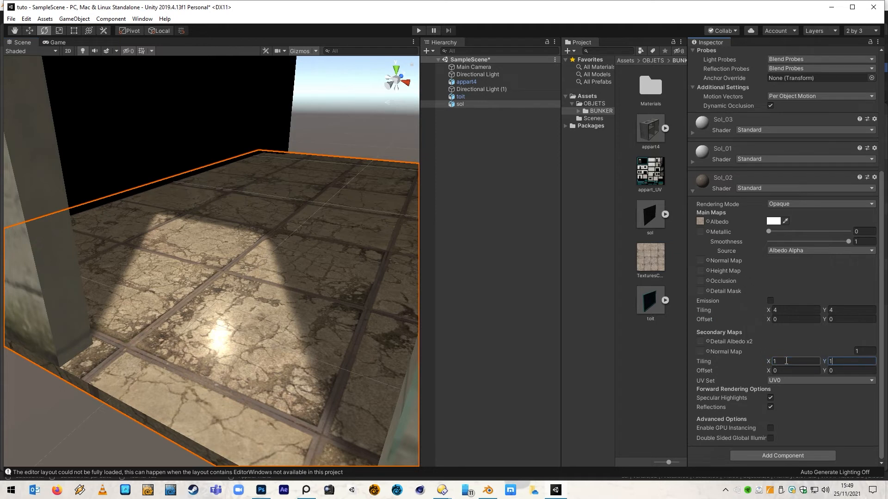
Lower Sol_02's smoothness to 0 and set its main maps offset to X 0 and Y 0.18.
drag(849, 242, 758, 250)
right_drag(324, 342, 259, 333)
click(783, 320)
text(0.1)
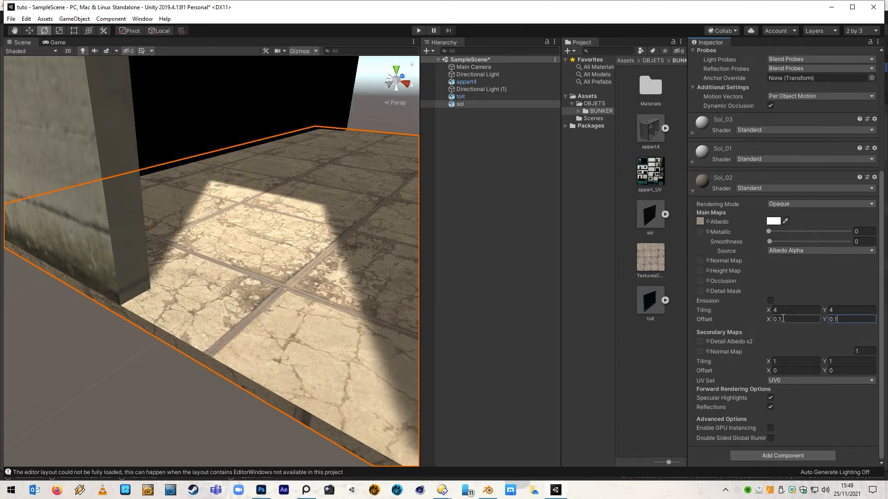
text(1)
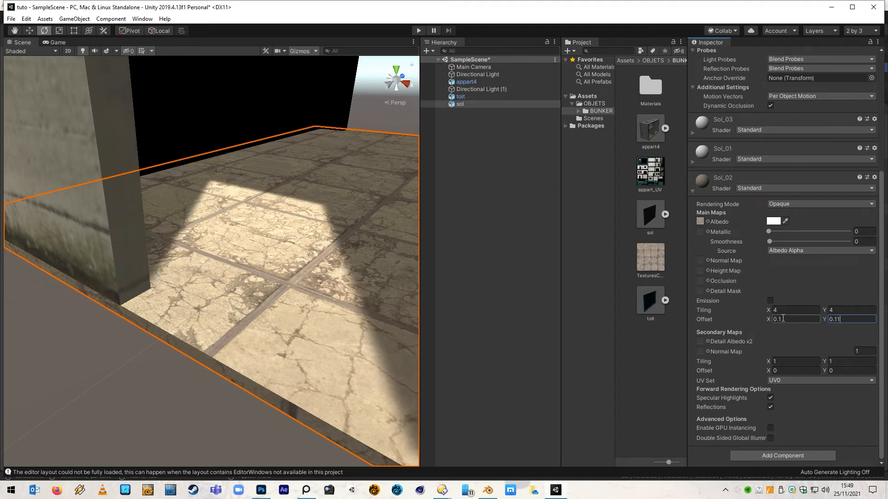
key(BackSpace)
text(9)
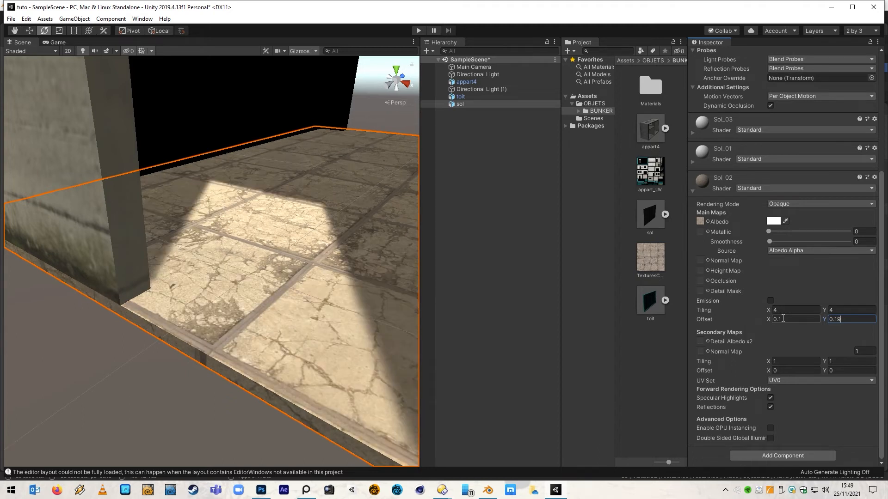
key(BackSpace)
text(8)
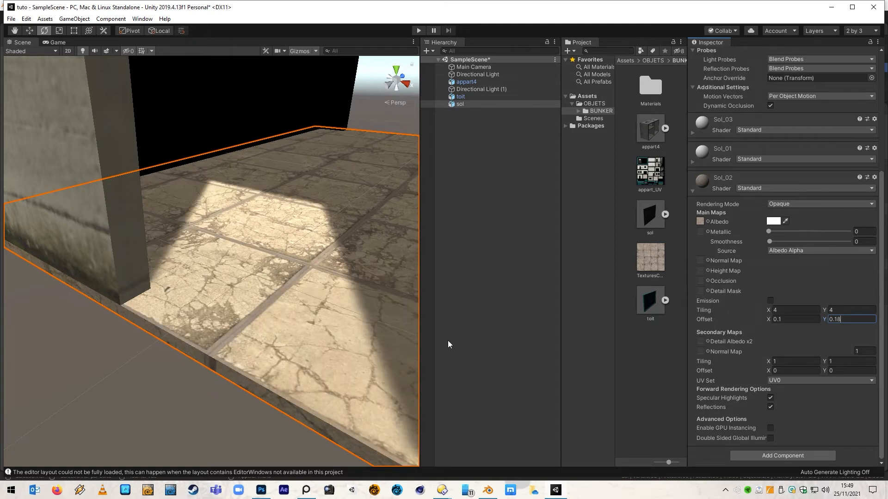
text(0)
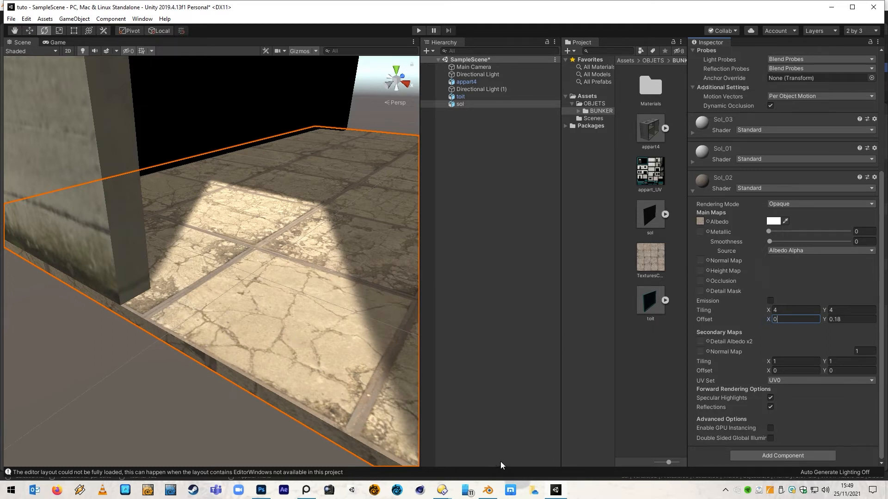
Switch to the web browser and generate and download a normal map of the concrete texture in NormalMap Online, with strength 0.97 and Blur/Sharp -2.
click(510, 491)
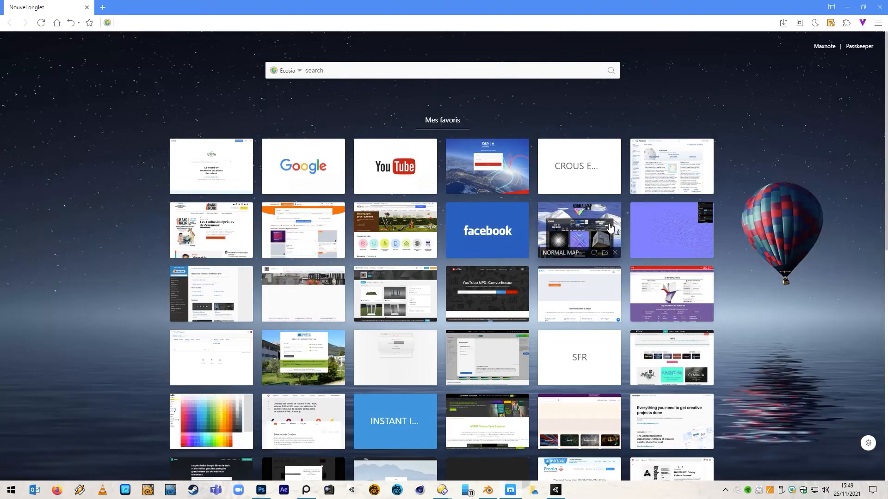
click(580, 228)
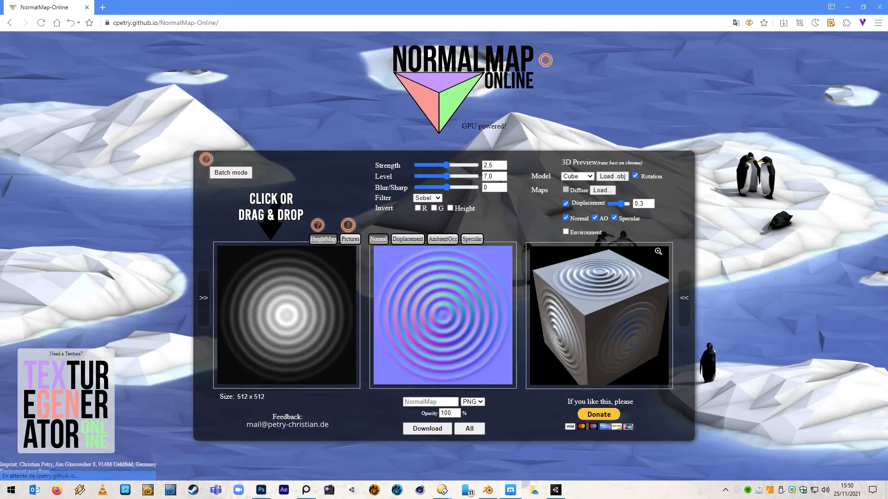
drag(4, 273, 313, 304)
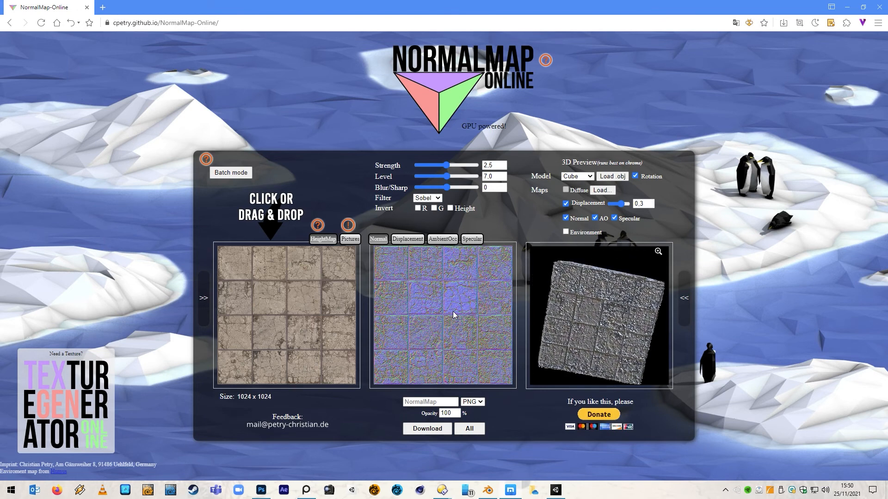
drag(447, 170, 429, 165)
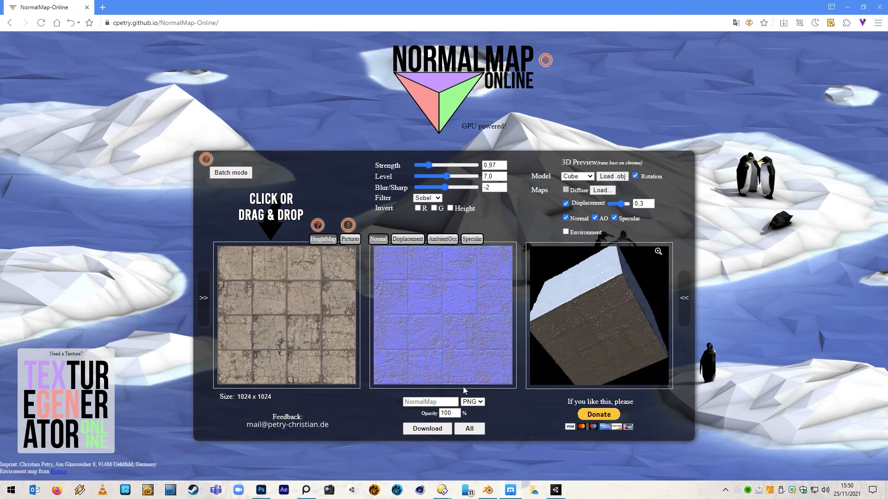
click(434, 429)
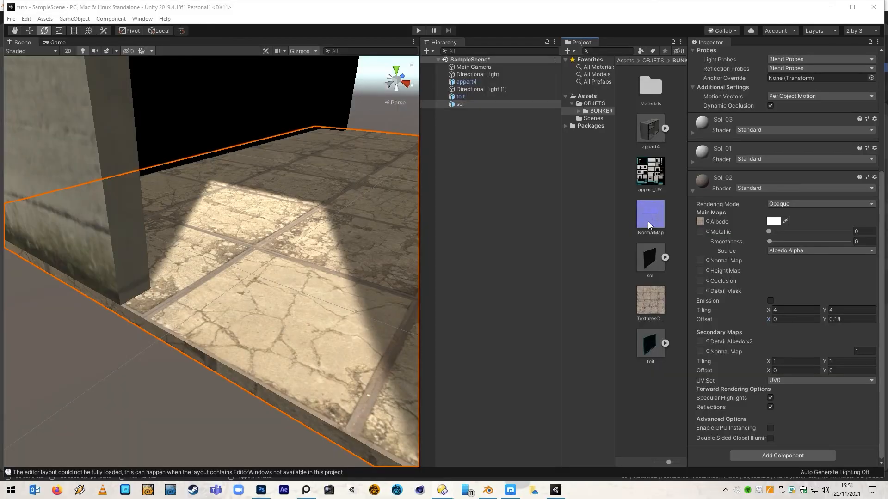
Assign the imported NormalMap texture as Sol_02's normal map and fix its texture type to normal map.
click(649, 223)
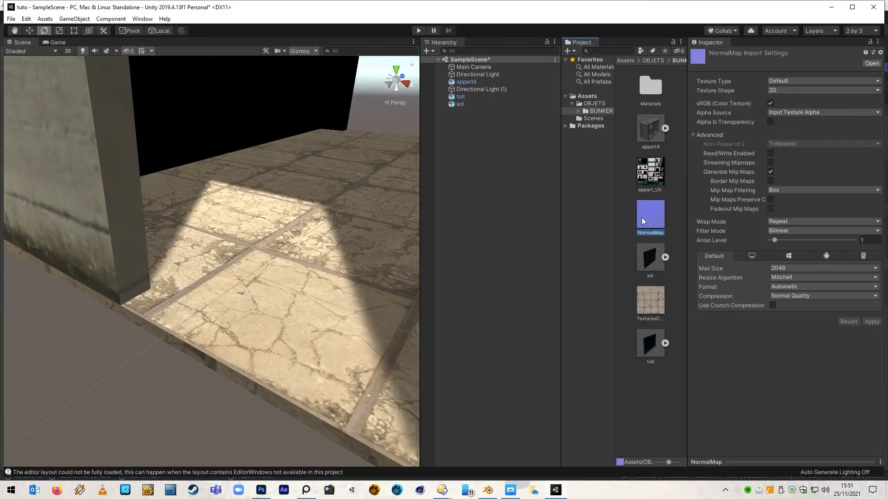
click(304, 284)
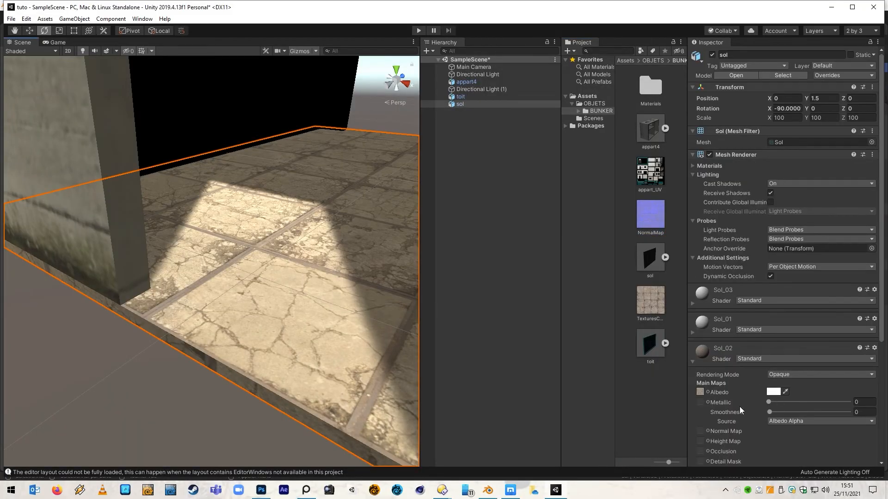
drag(650, 212, 704, 430)
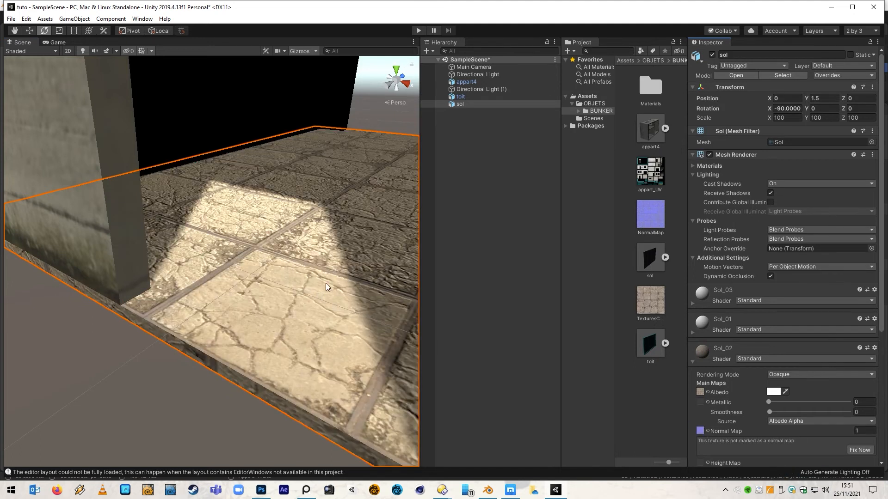
click(860, 449)
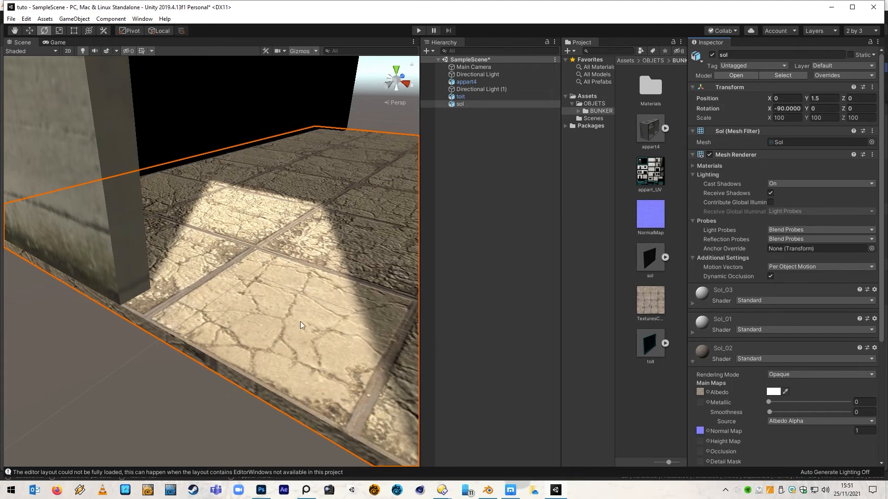
Raise Sol_02's smoothness to 0.298 while checking the relief on the sunlit floor.
mouse_move(279, 309)
alt+mouse_down()
mouse_move(314, 335)
mouse_move(340, 330)
mouse_move(289, 318)
alt+mouse_up()
alt+right_drag(289, 318, 323, 287)
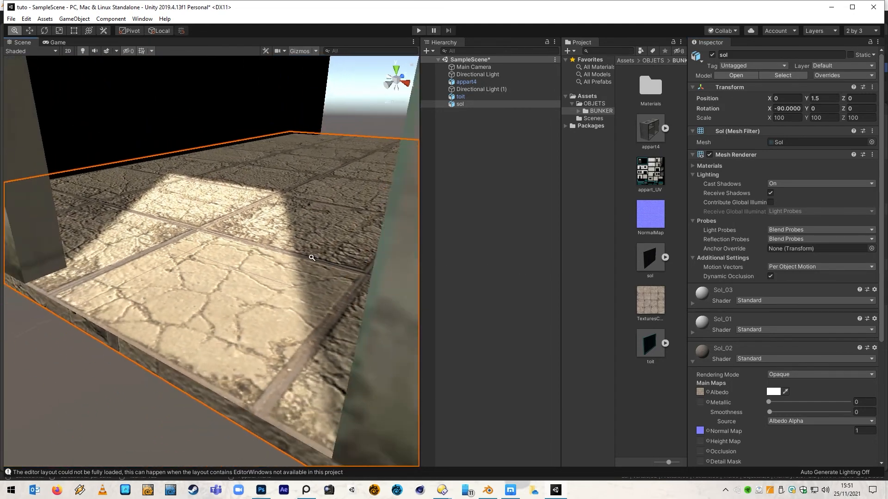
alt+drag(324, 287, 393, 303)
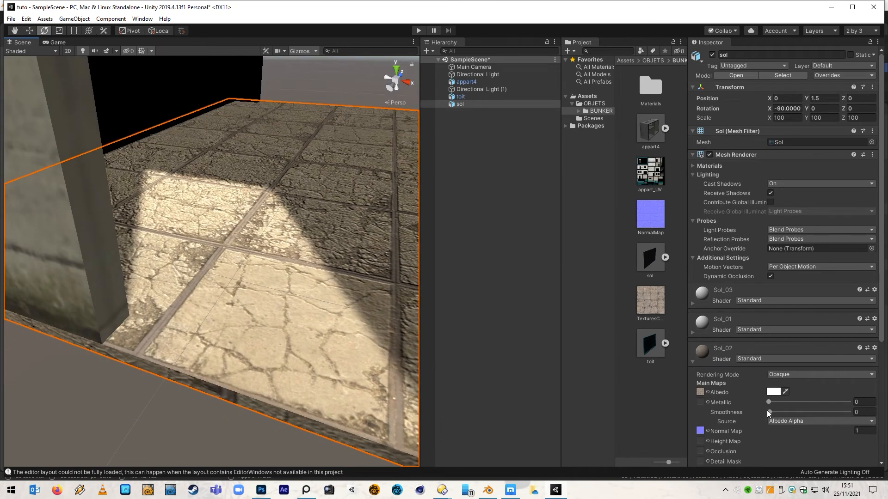
drag(768, 412, 792, 406)
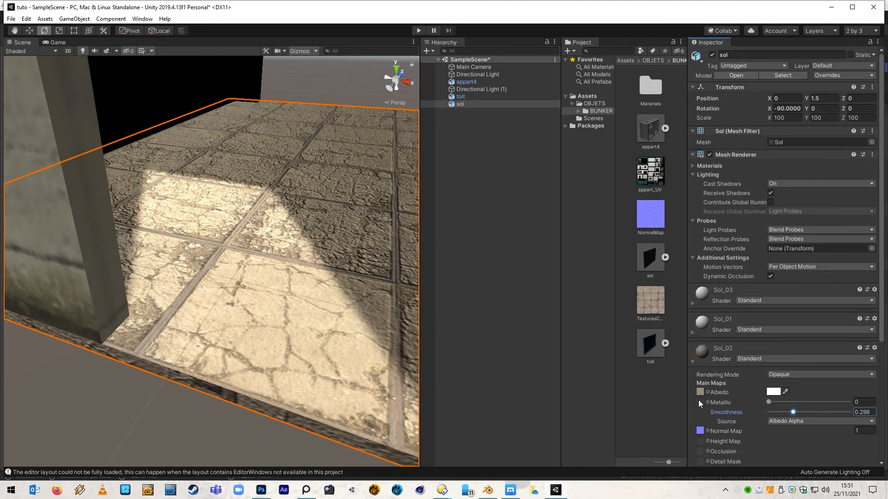
Add a Terrain to the scene and set its position to X -500 and Z -500.
alt+drag(105, 248, 254, 268)
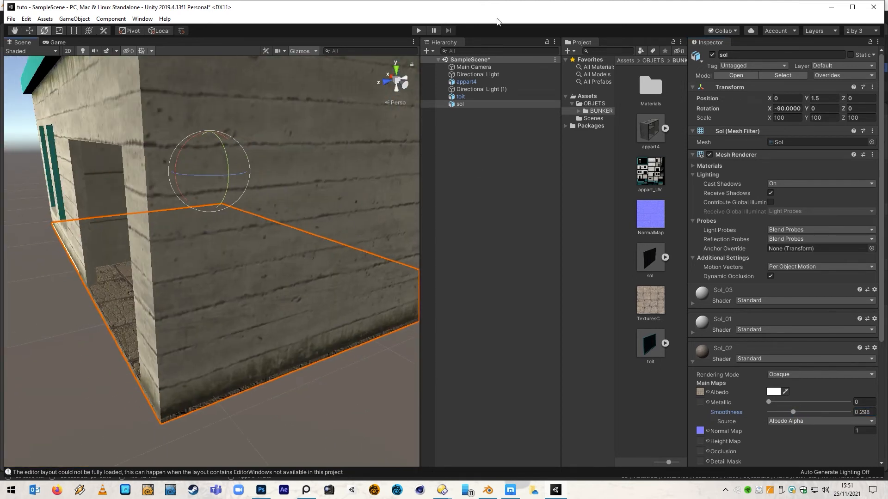
click(74, 19)
mouse_move(89, 75)
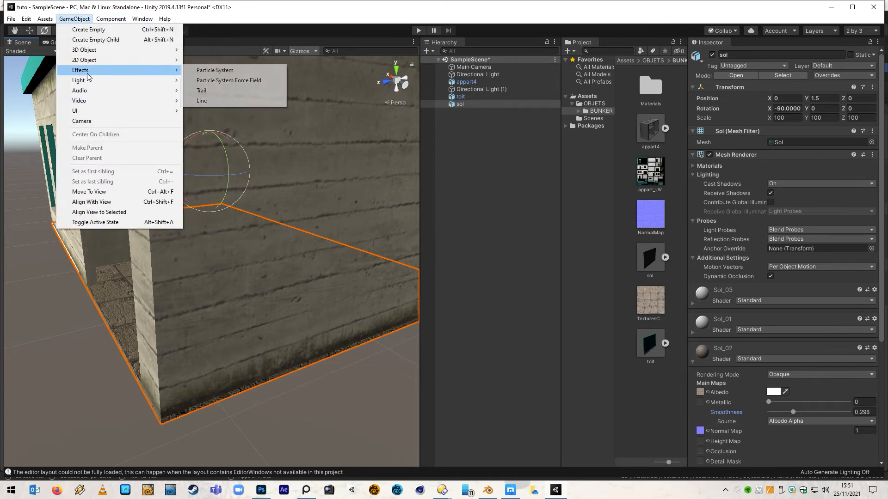
click(218, 141)
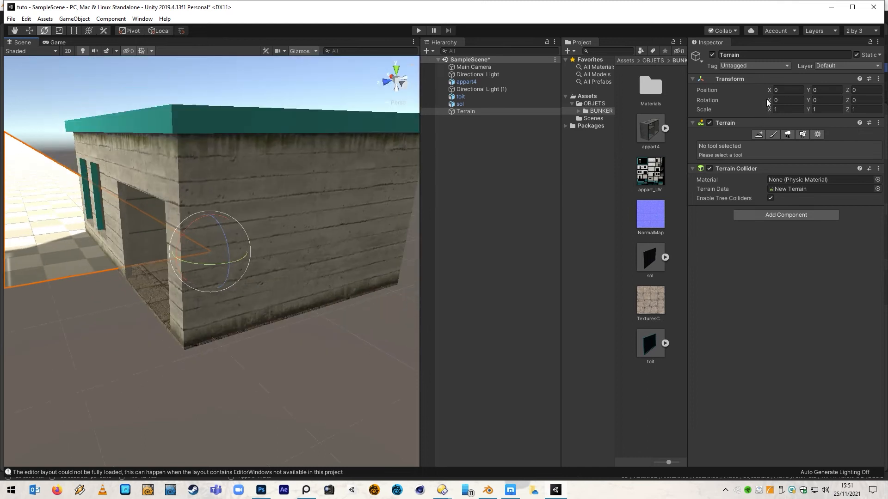
click(786, 91)
text(-500)
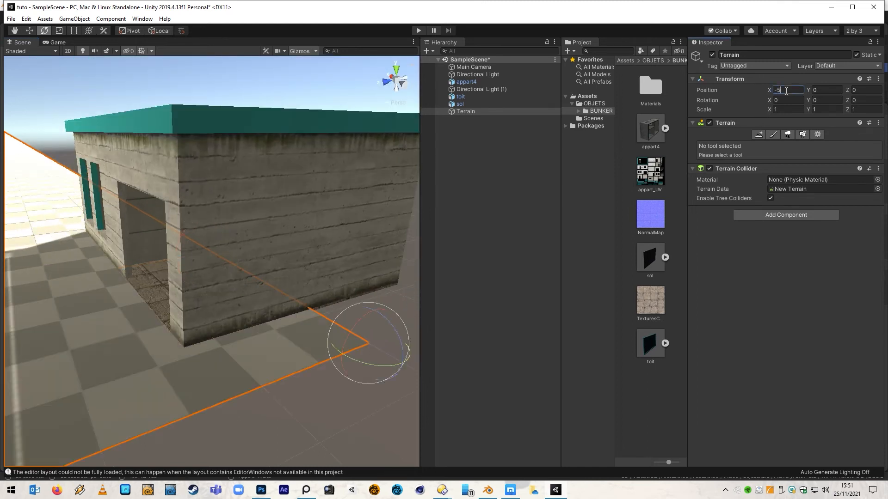
key(Tab)
key(Tab)
text(-)
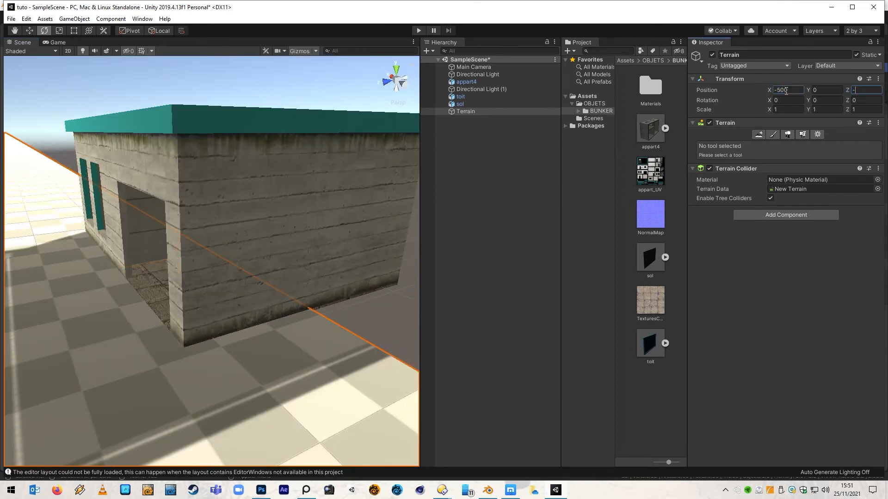
text(500)
Create an empty game object with nothing selected and rename it Null_bunker.
alt+drag(357, 182, 282, 323)
alt+right_drag(231, 309, 474, 277)
alt+middle_drag(220, 342, 258, 317)
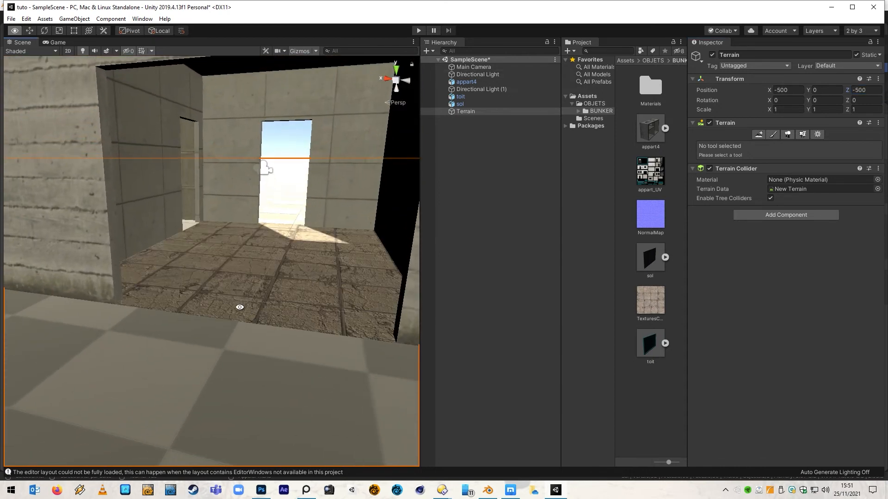
alt+right_drag(228, 301, 343, 287)
alt+right_drag(165, 301, 257, 266)
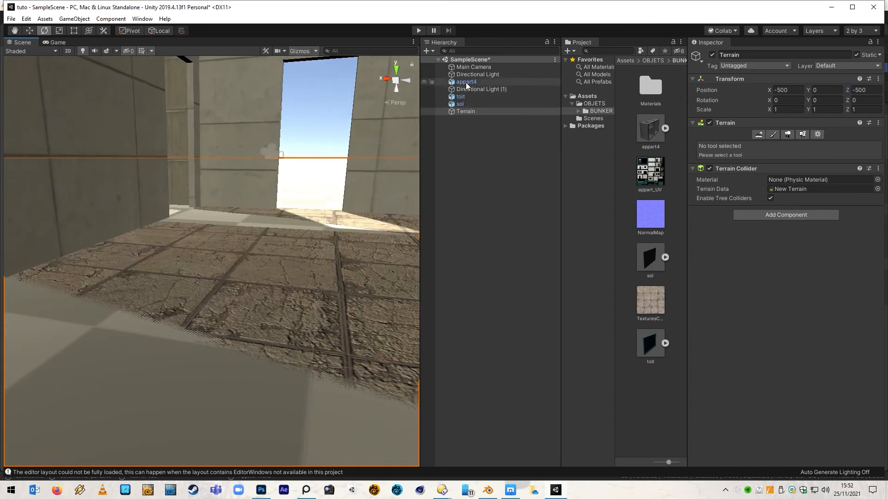
click(467, 129)
click(74, 18)
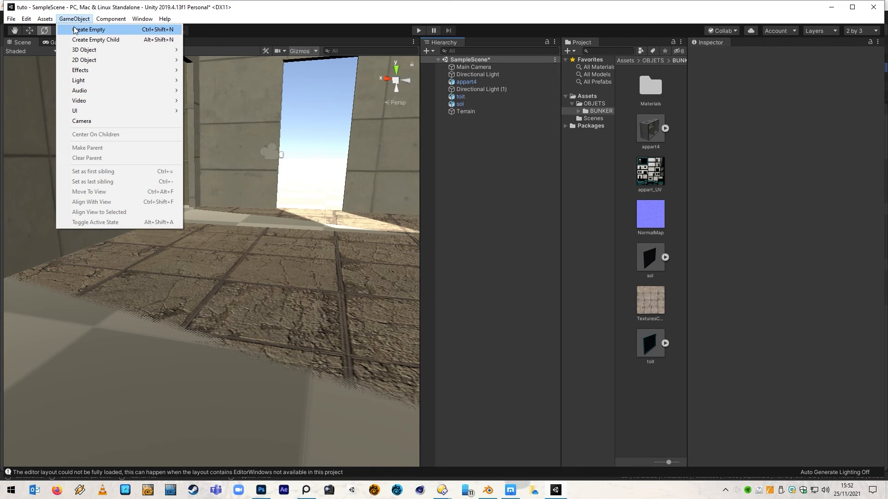
click(75, 29)
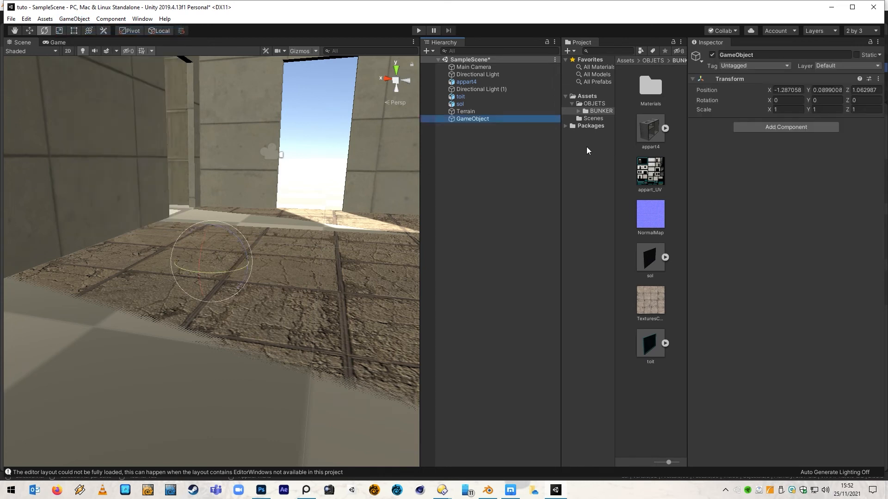
double_click(488, 120)
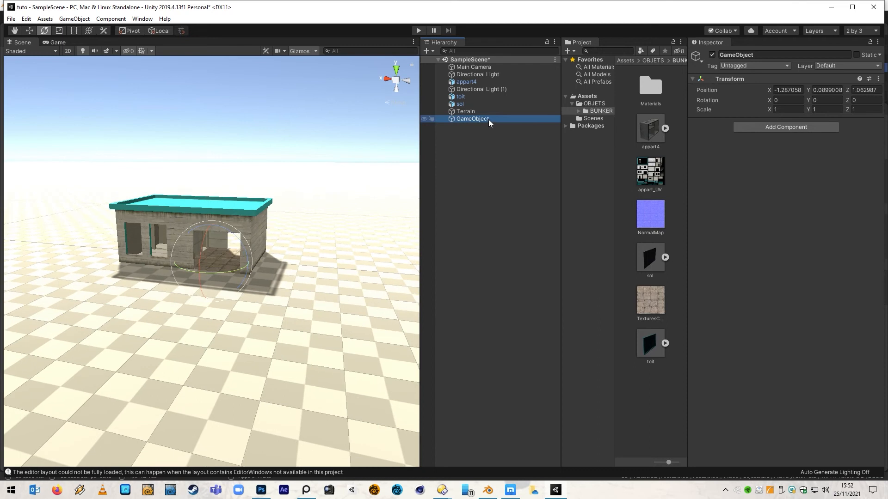
click(483, 119)
text(Null_bunker)
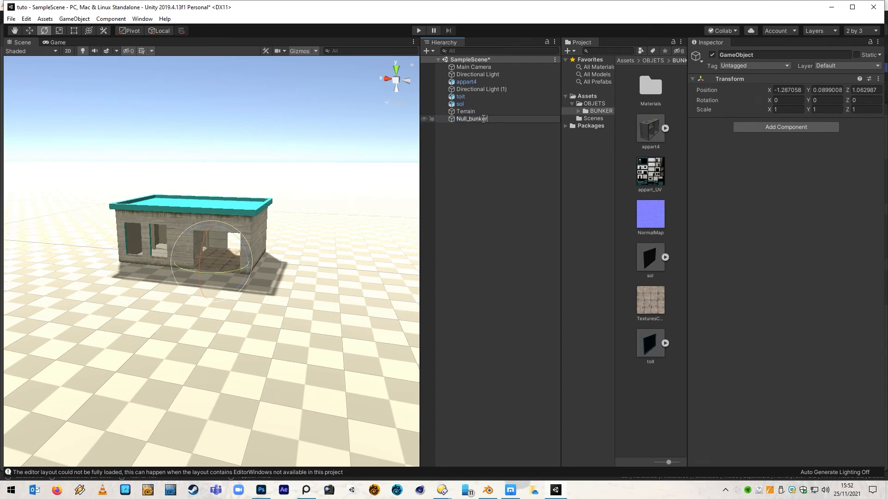
key(Return)
Make appart4, toit and sol children of Null_bunker, and select the Null_bunker parent.
click(466, 81)
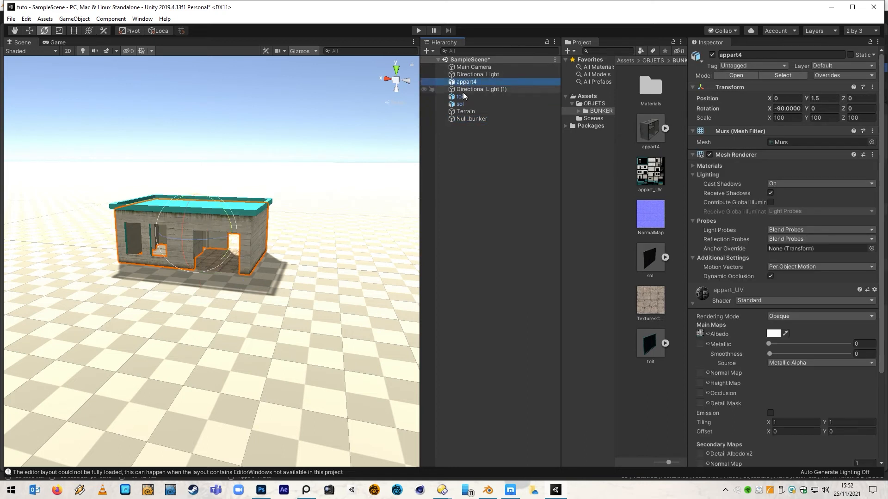
ctrl+click(464, 96)
ctrl+click(462, 104)
drag(468, 82, 479, 119)
click(471, 96)
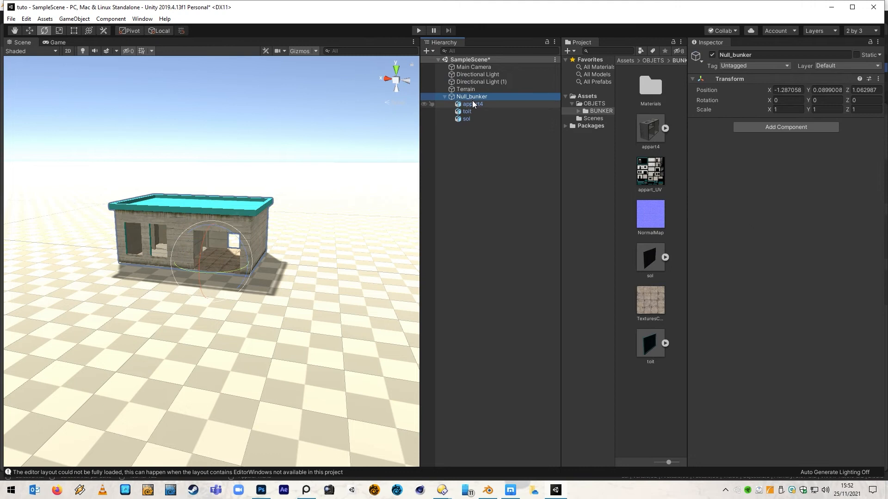
Raise Null_bunker to Y 0.096 so the bunker's floor sits just above the terrain, checking the base of the walls.
scroll(211, 255, up, 10)
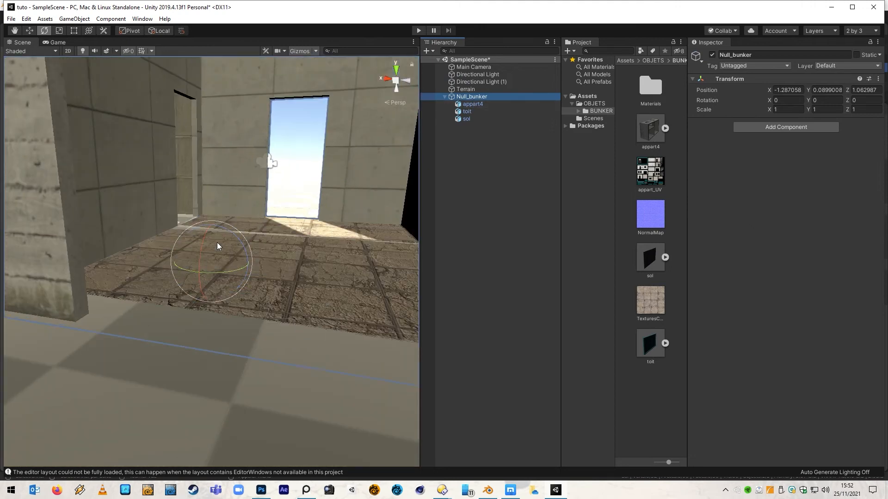
key(F2)
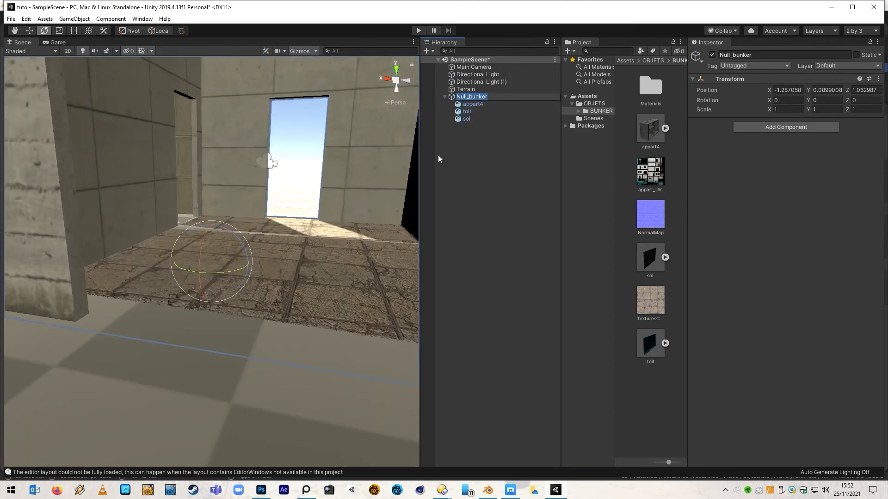
key(Return)
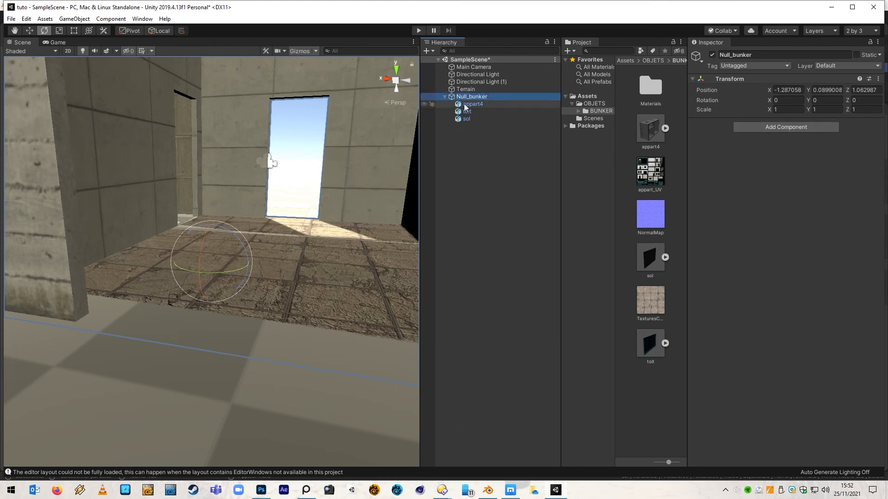
key(w)
mouse_move(213, 224)
mouse_down()
mouse_move(233, 216)
mouse_move(206, 227)
mouse_up()
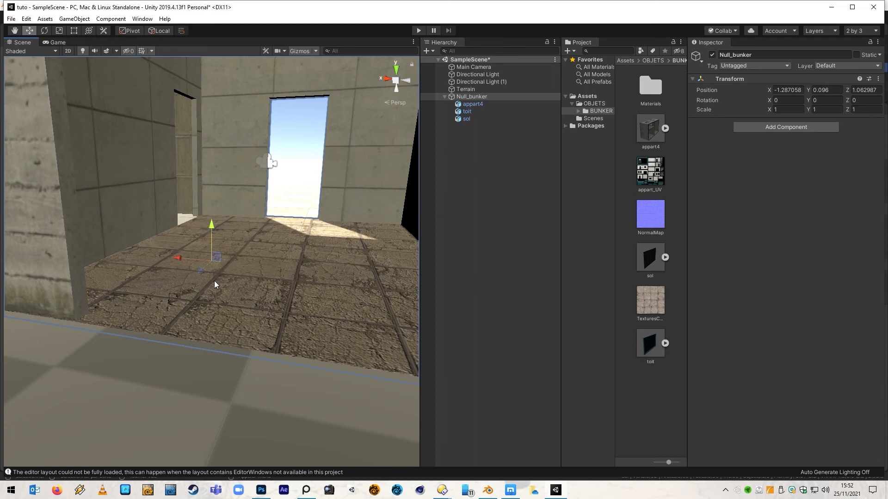
middle_drag(299, 271, 365, 285)
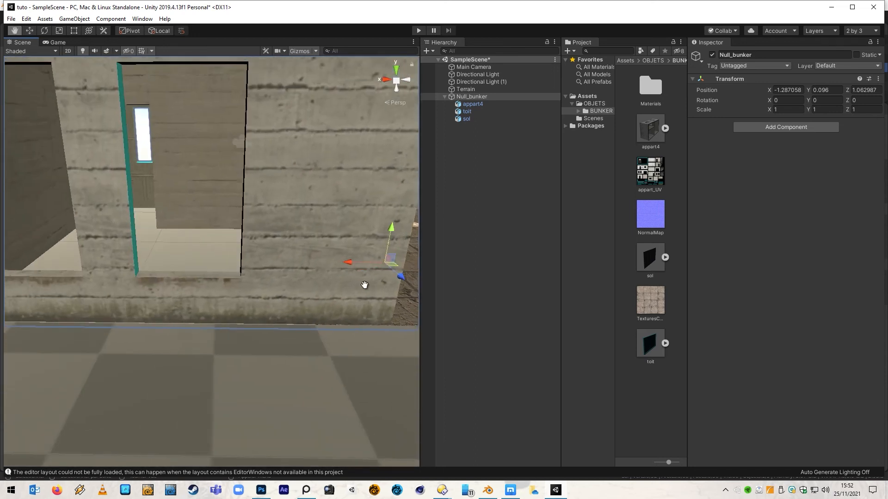
alt+drag(365, 285, 328, 237)
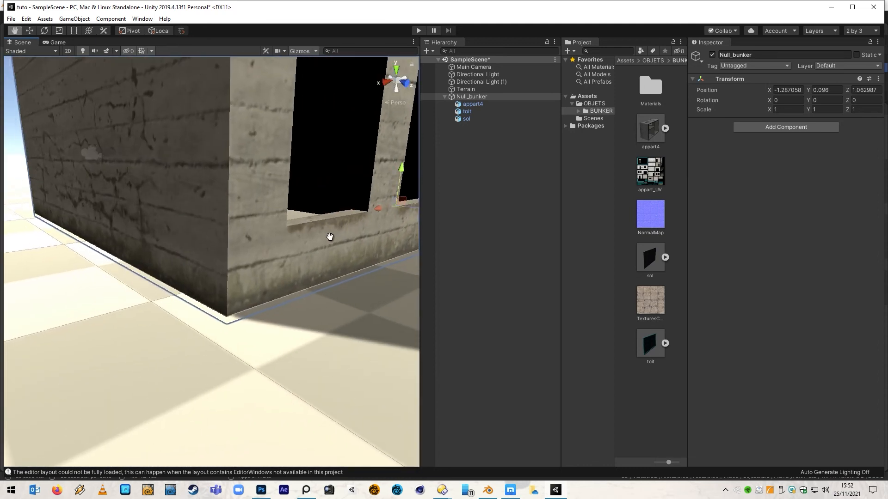
alt+drag(229, 323, 290, 329)
Set the appart_UV texture's maximum import size to 8192 and apply it, with a close view of the concrete wall.
click(324, 426)
scroll(319, 401, down, 5)
scroll(270, 265, up, 5)
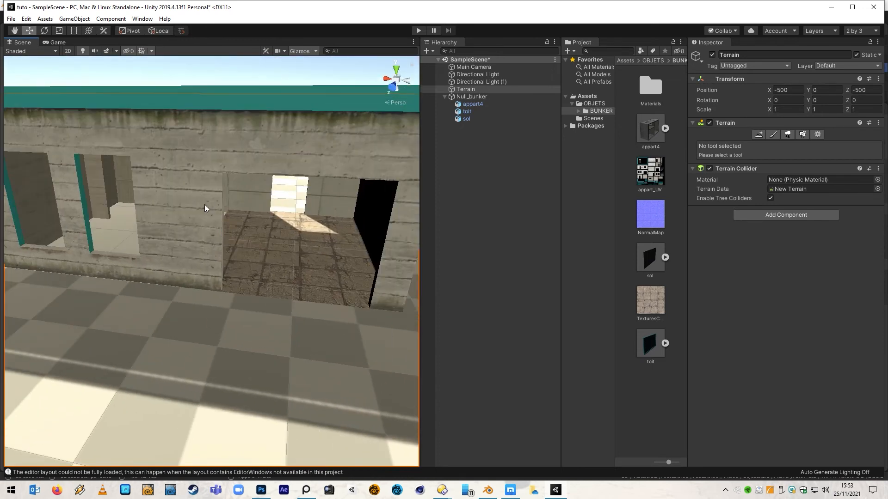
scroll(204, 190, up, 3)
scroll(204, 191, up, 2)
alt+drag(238, 222, 209, 273)
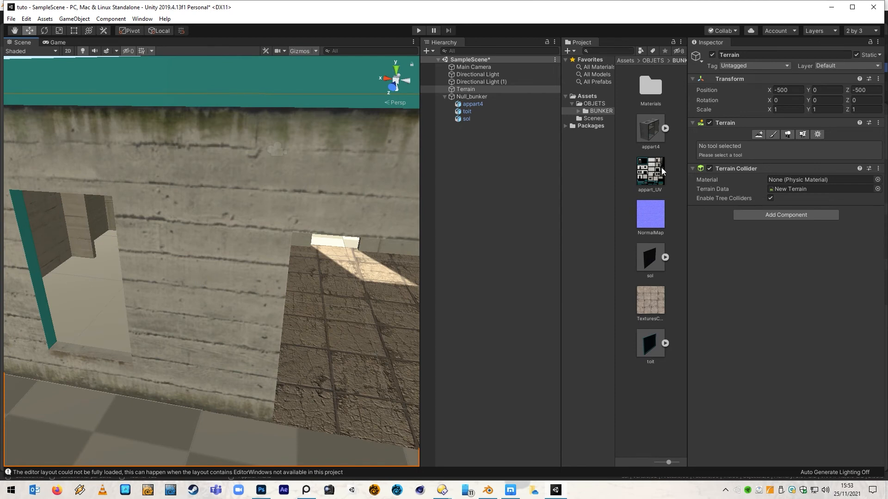
click(652, 174)
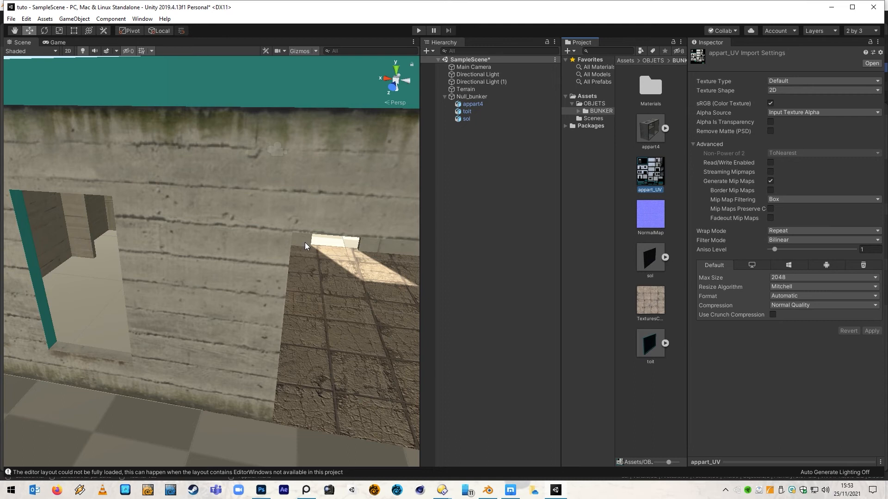
right_drag(284, 282, 277, 254)
click(789, 277)
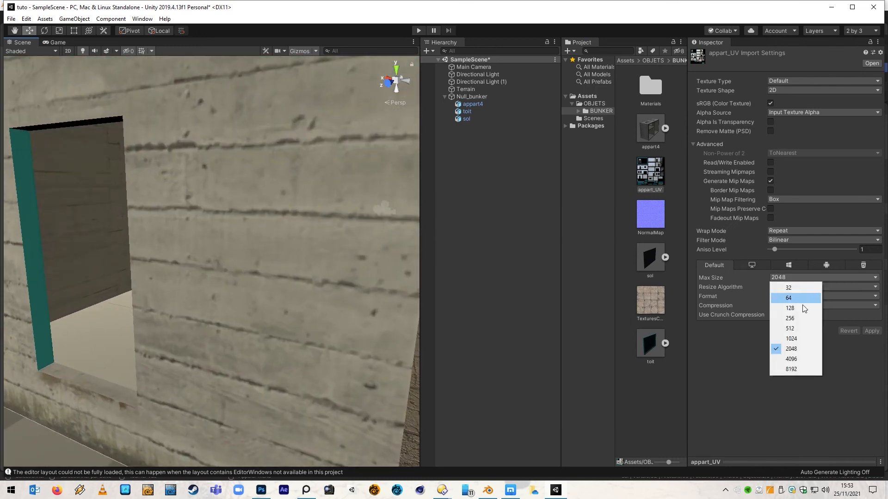
click(799, 370)
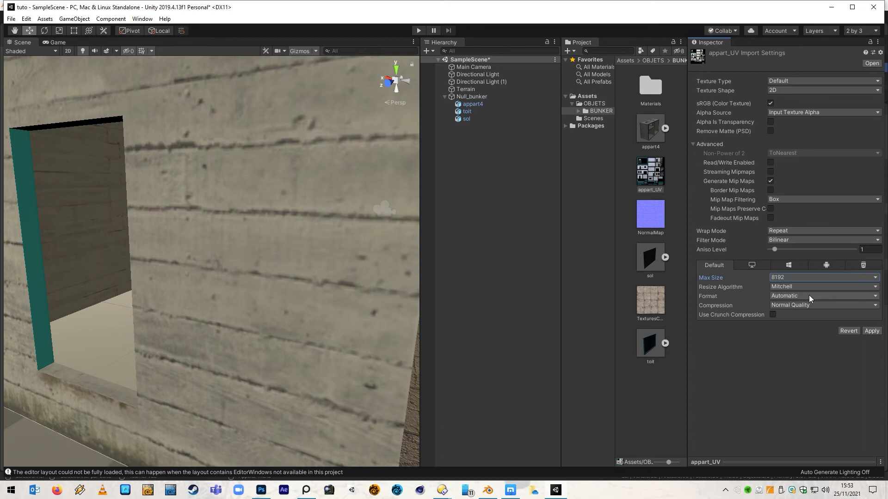
click(872, 331)
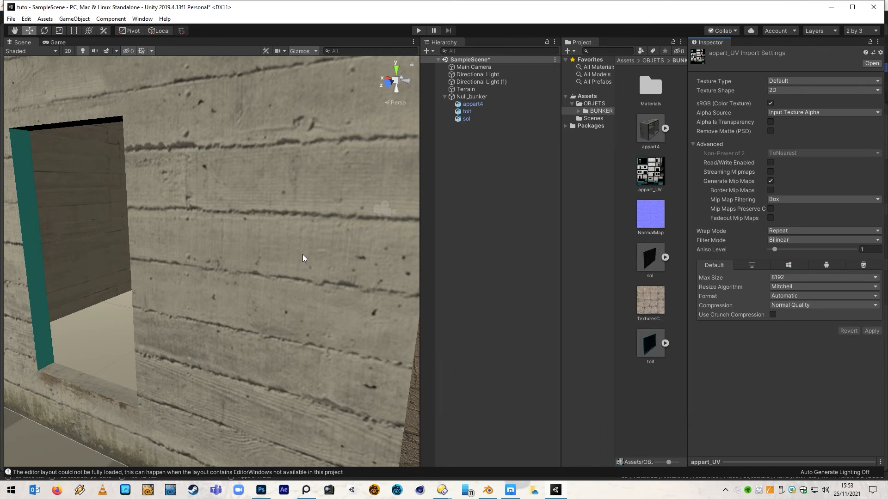
Examine the concrete texture's sharpness on the exterior walls from several sides of the bunker.
scroll(267, 241, down, 5)
alt+drag(214, 242, 539, 254)
alt+drag(228, 280, 370, 261)
middle_drag(144, 246, 257, 237)
mouse_move(258, 237)
alt+right_down()
mouse_move(447, 241)
mouse_move(271, 242)
alt+right_up()
alt+drag(333, 262, 281, 255)
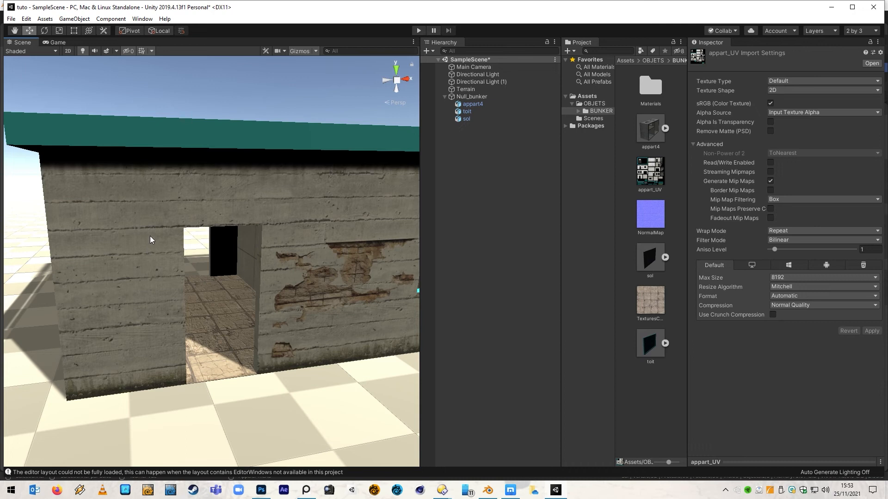
alt+drag(149, 239, 490, 343)
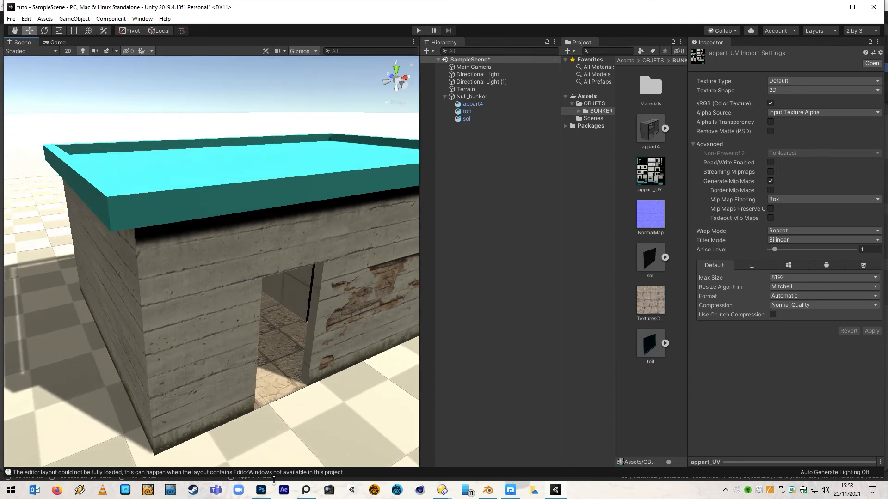
Switch to Photoshop and flatten appart_UV.psd, discarding its hidden layers.
click(263, 491)
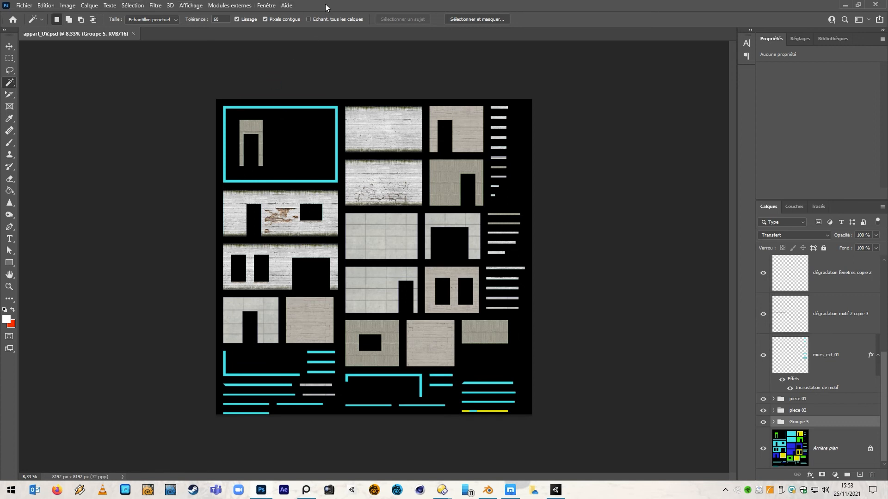
click(88, 5)
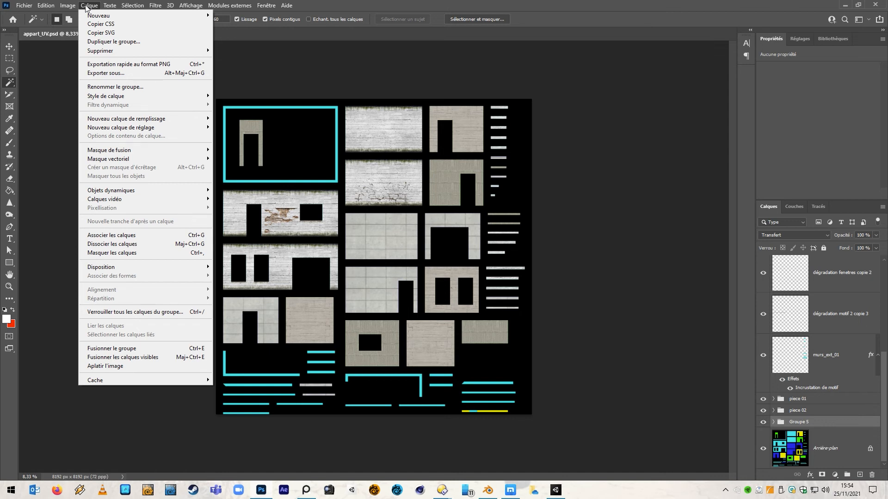
click(113, 366)
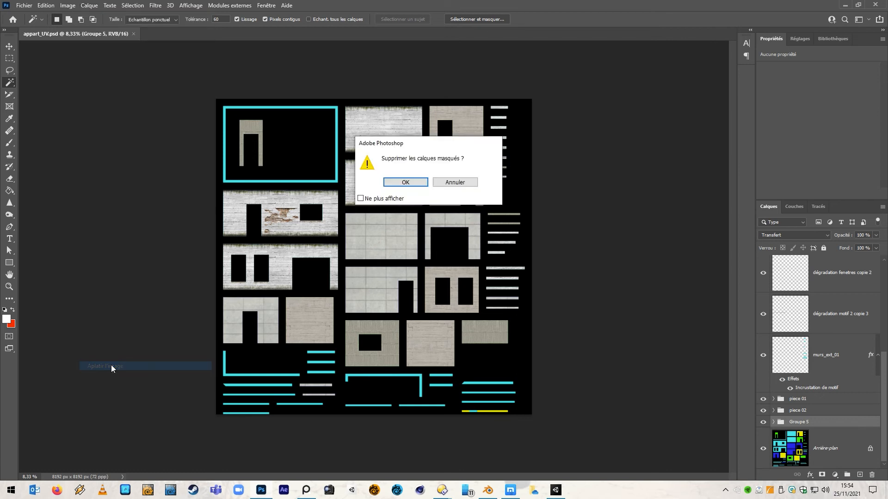
click(405, 182)
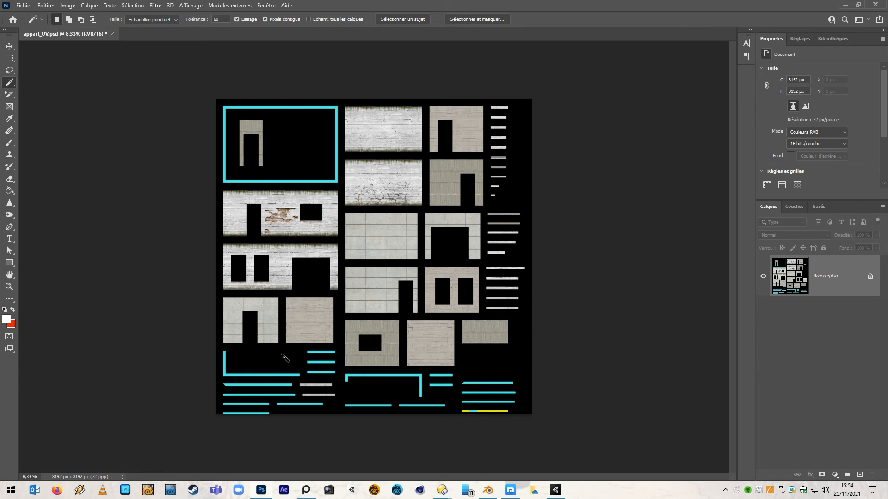
Save the flattened image as a PNG named appart_UV in the BUNKER folder, using the large-file, fastest-saving option.
click(26, 6)
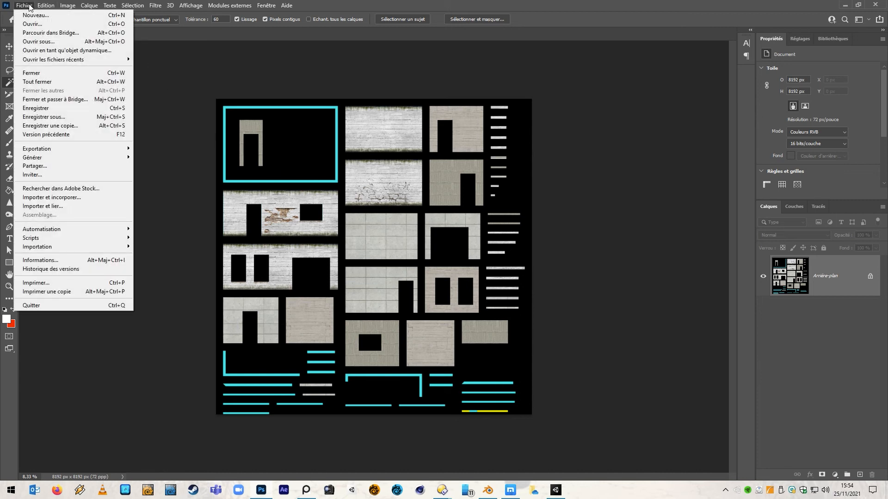
click(59, 127)
click(155, 416)
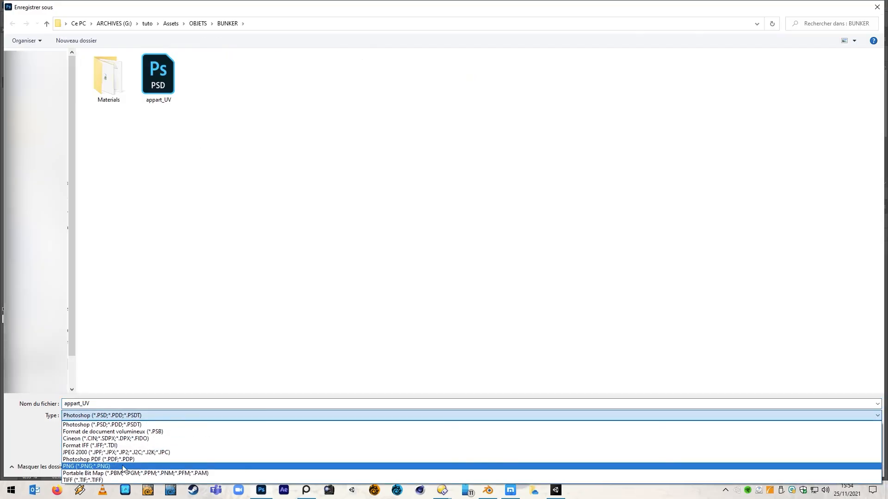
click(123, 467)
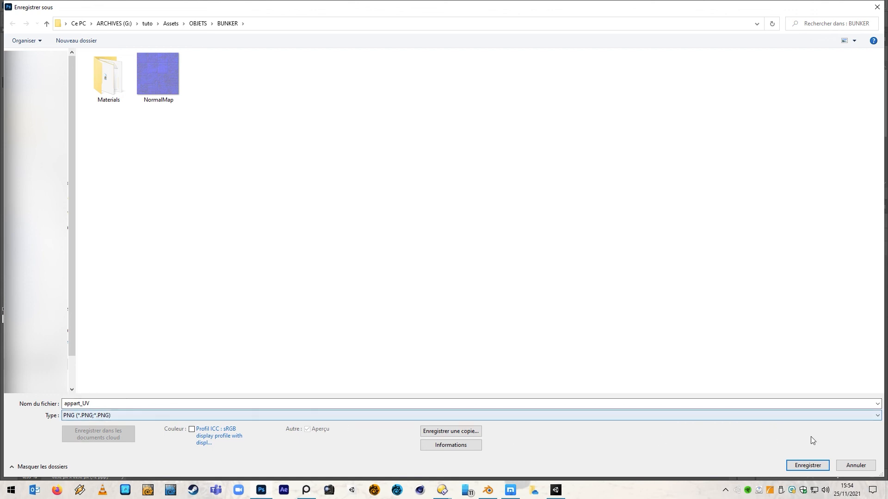
click(807, 465)
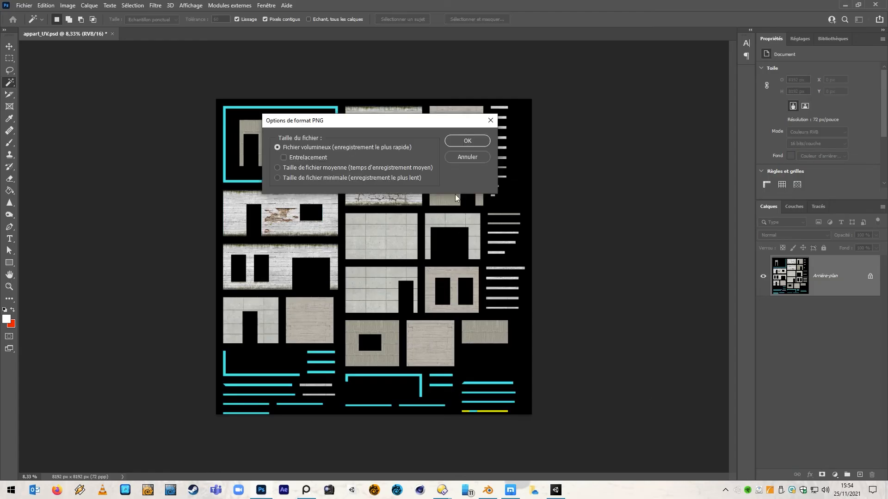
click(462, 145)
Switch back to Unity and apply a maximum import size of 8192 to the new appart_UV PNG texture.
click(555, 490)
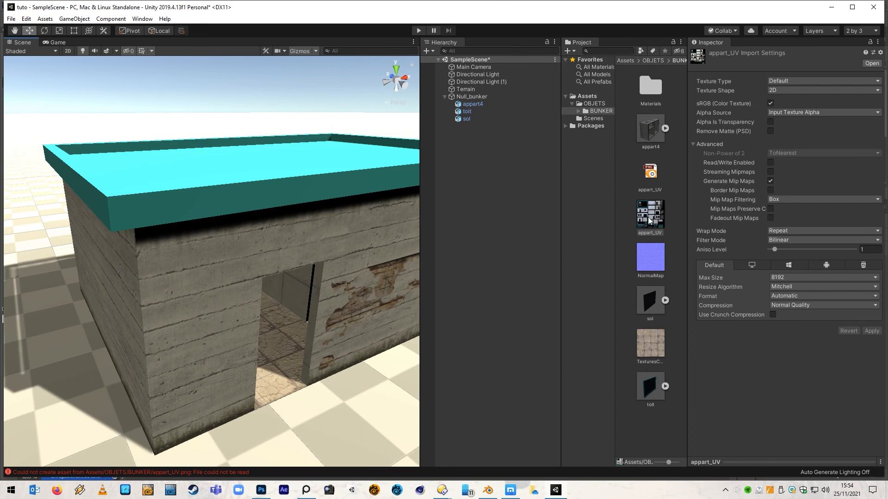
click(651, 173)
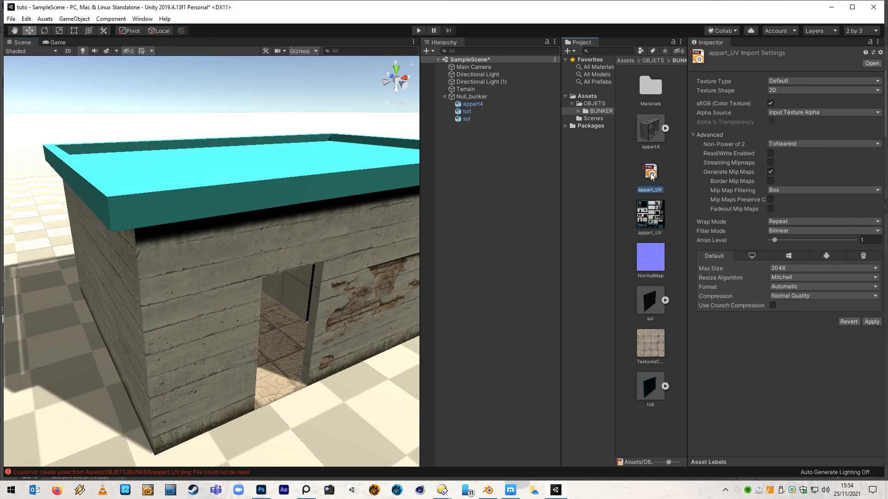
click(785, 269)
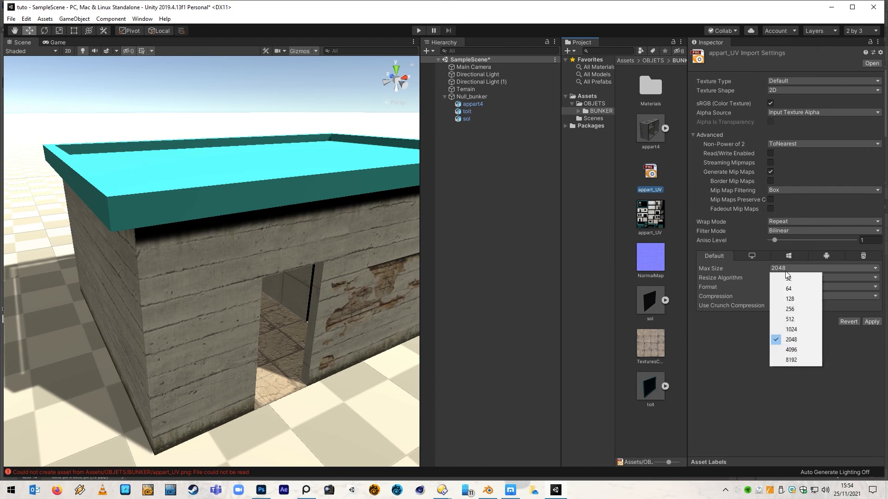
click(788, 360)
click(871, 322)
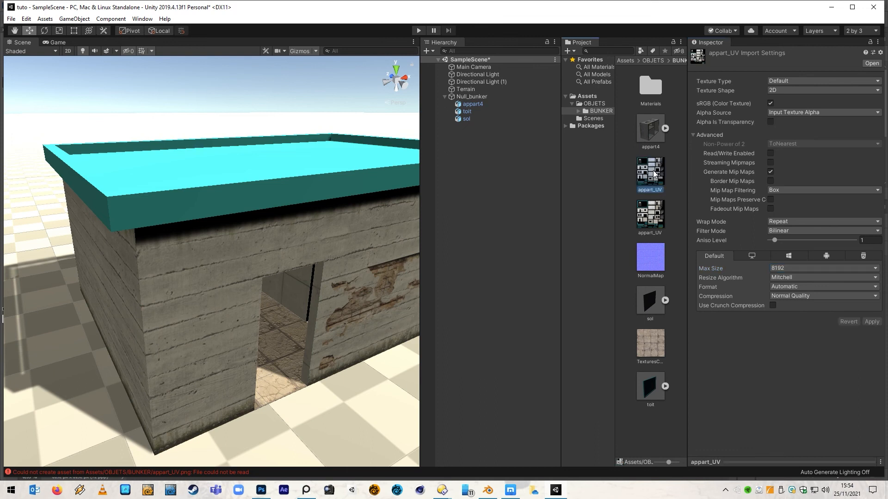
Show the BUNKER assets as a wider list with full file names and reveal appart_UV.png in the file explorer.
drag(669, 462, 645, 463)
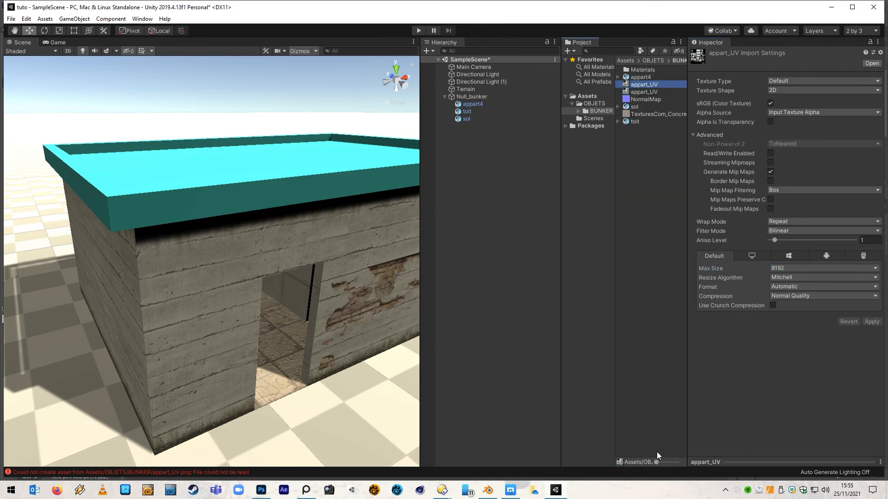
drag(688, 202, 754, 221)
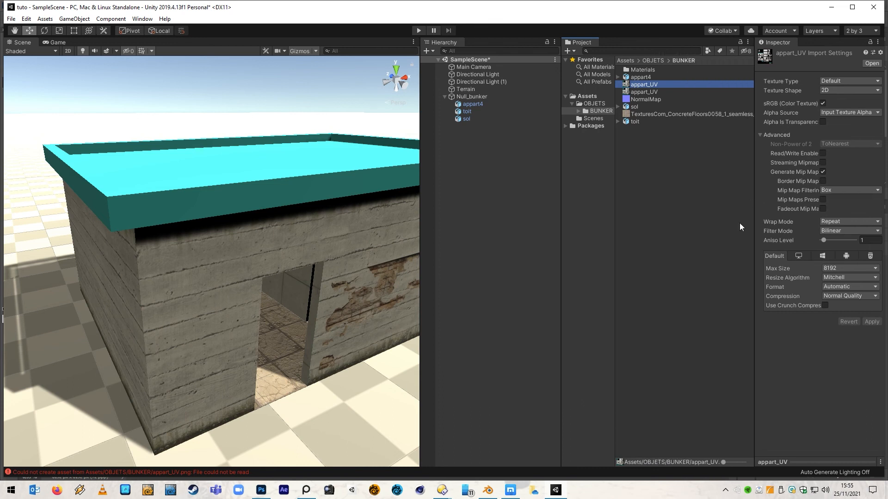
drag(614, 357, 514, 360)
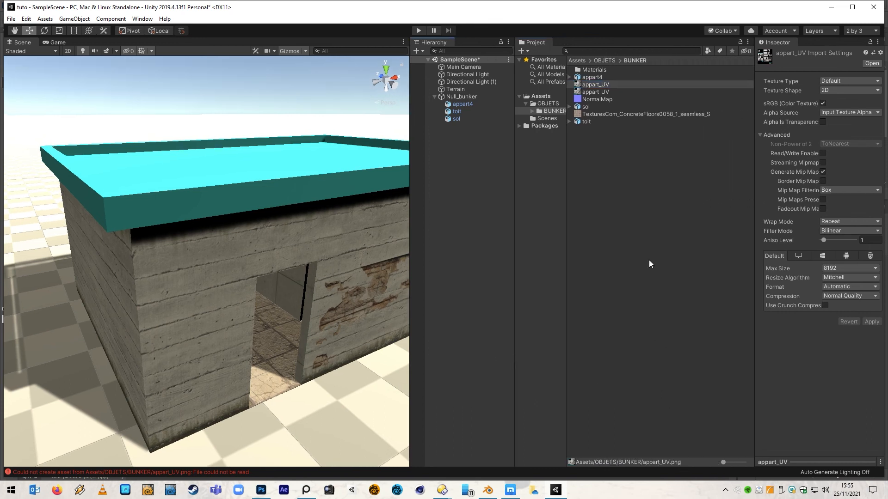
right_click(615, 84)
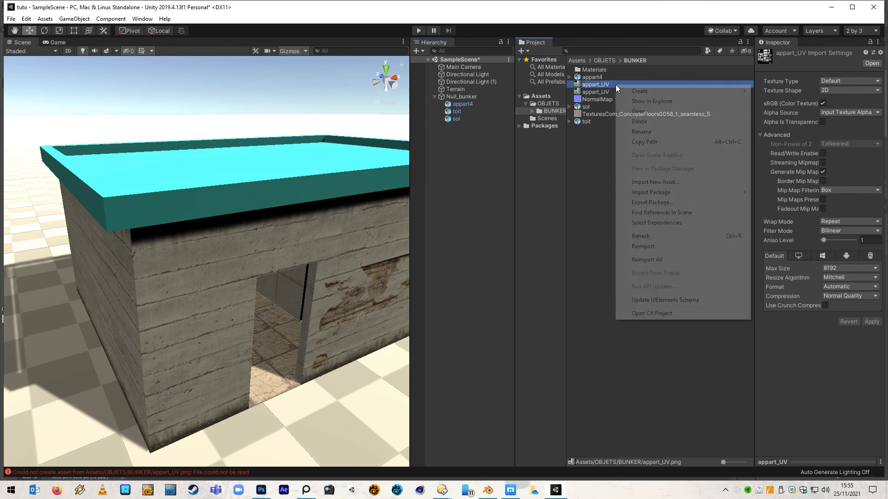
click(628, 102)
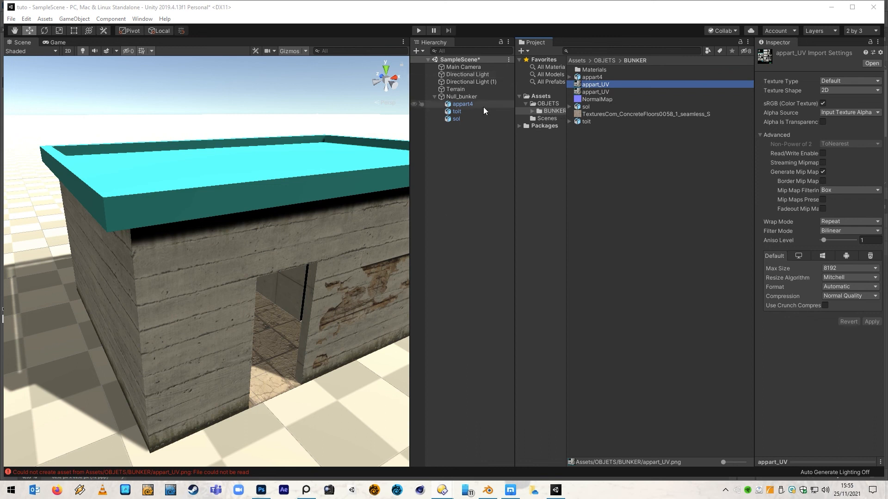
Assign the appart_UV PNG as the albedo map of appart4's wall material and check it around the windows.
click(360, 206)
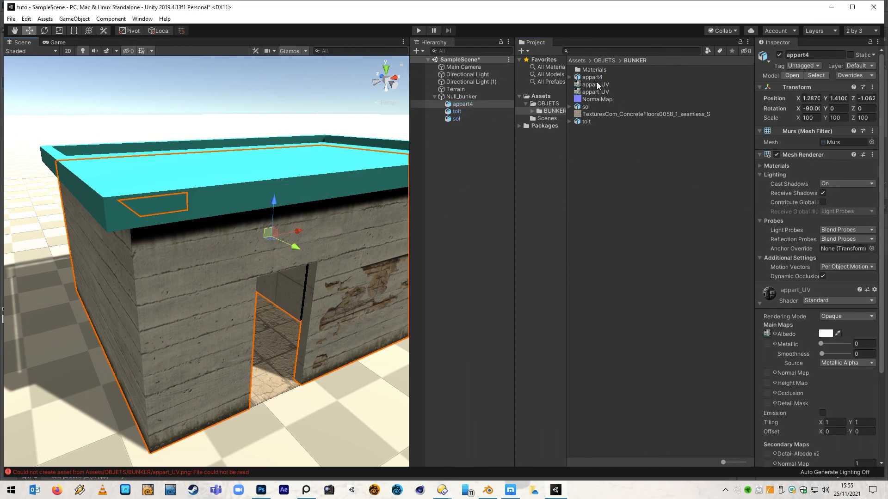
drag(595, 85, 768, 332)
alt+drag(228, 292, 319, 278)
middle_drag(319, 279, 283, 284)
mouse_move(283, 285)
alt+mouse_down()
mouse_move(425, 283)
mouse_move(296, 295)
alt+mouse_up()
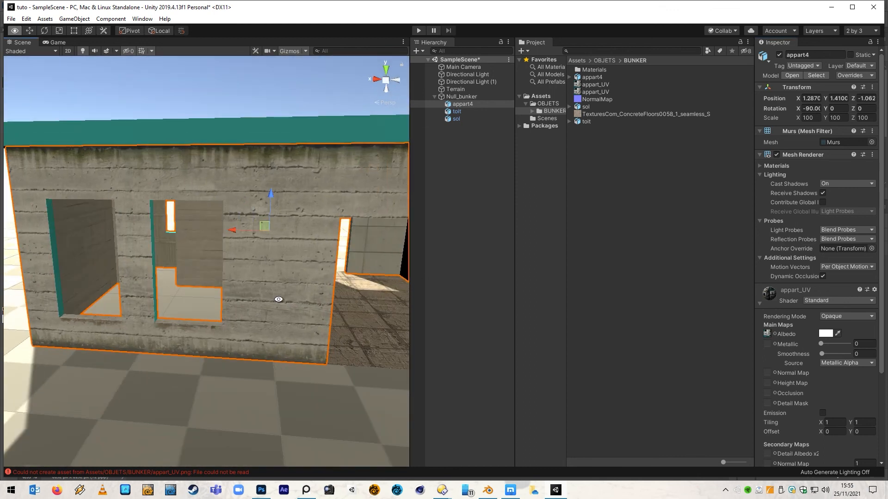
middle_drag(331, 298, 253, 301)
key(w)
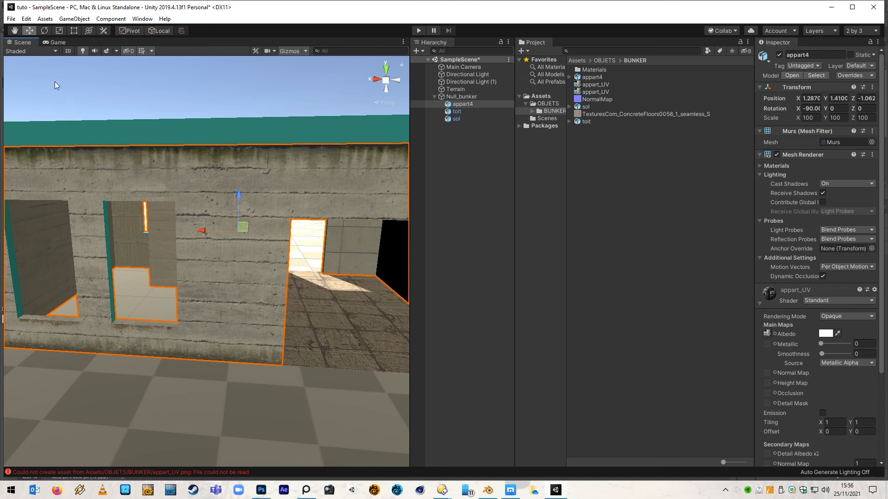
Display the rendering statistics over the Game view of the bunker.
click(59, 42)
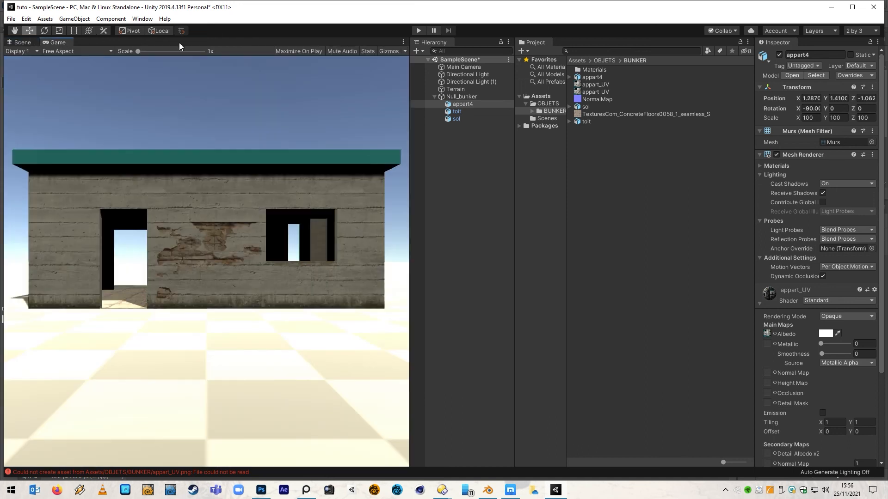
click(367, 51)
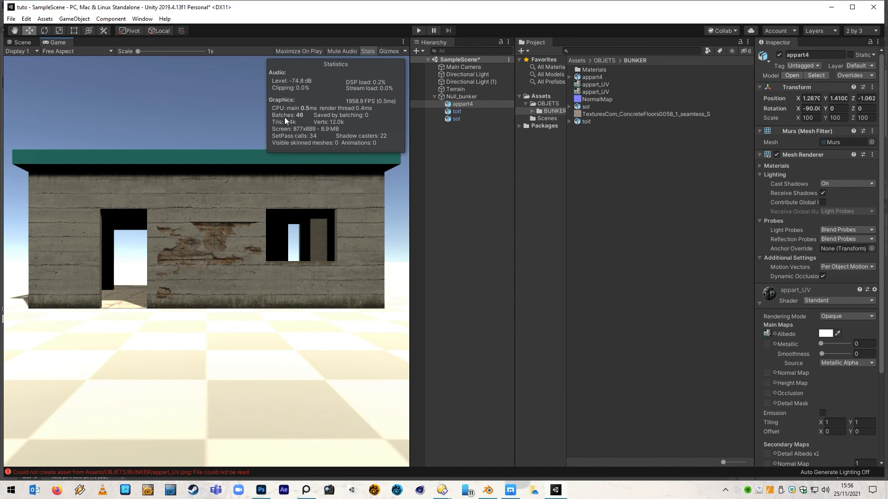